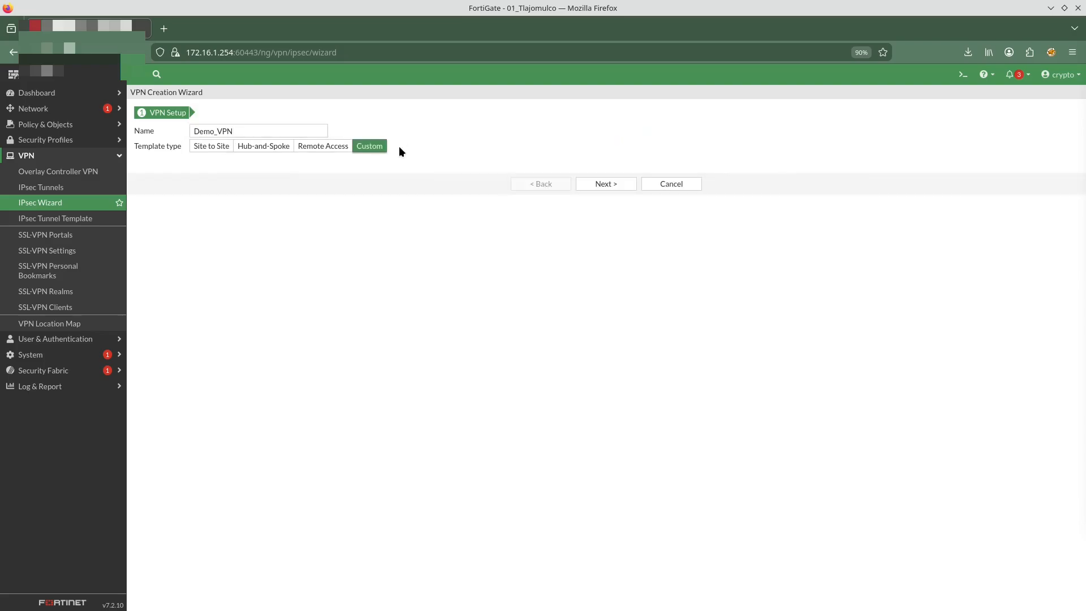
Continue the custom Demo_VPN tunnel and set a Dialup User remote gateway on interface InternetTotalPlay (port11)
click(606, 184)
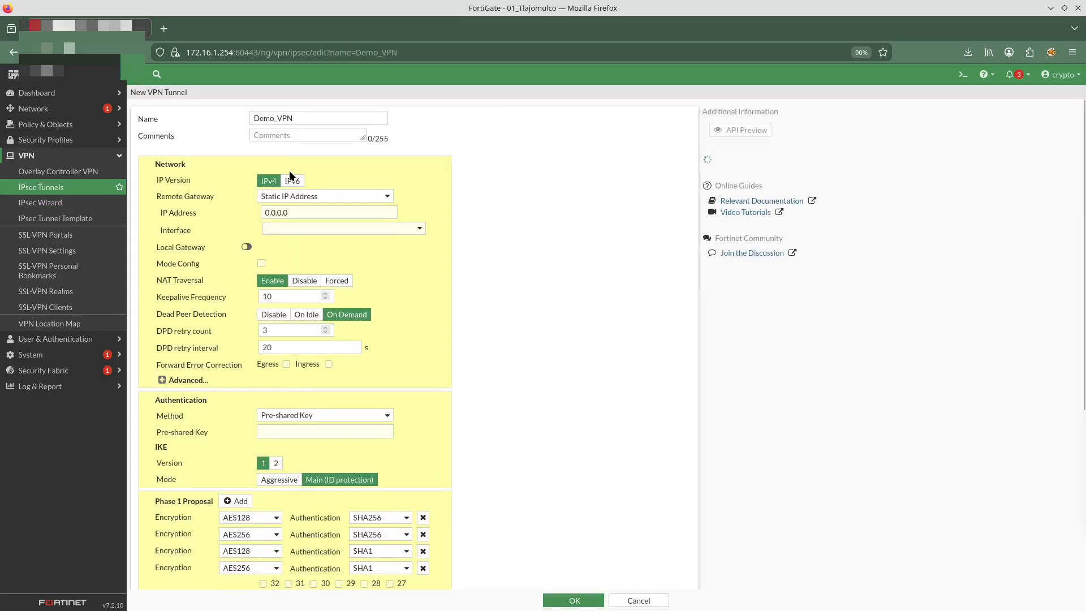
click(312, 196)
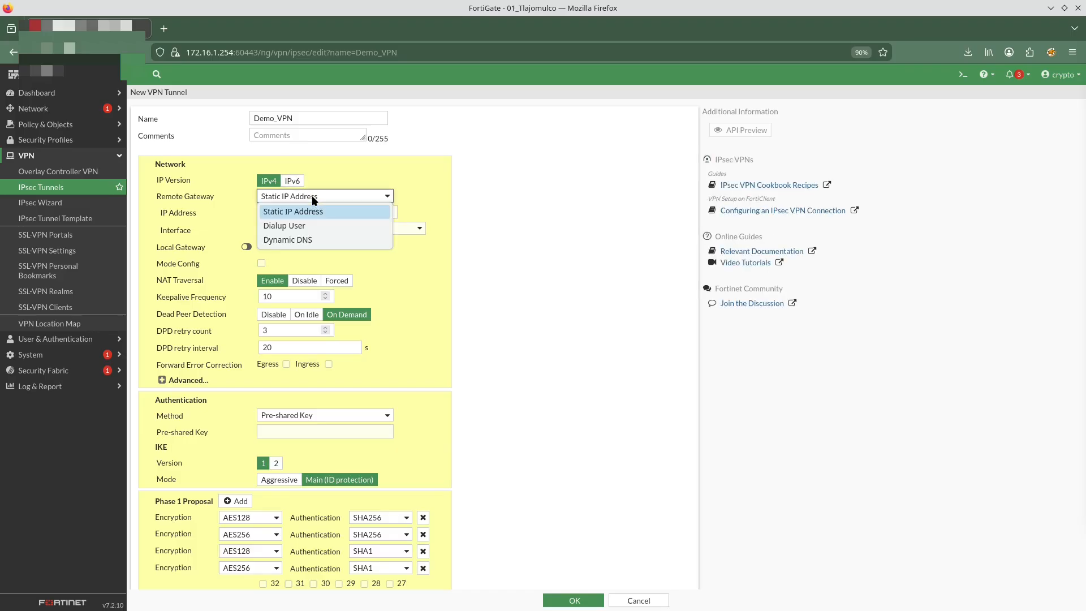
click(302, 227)
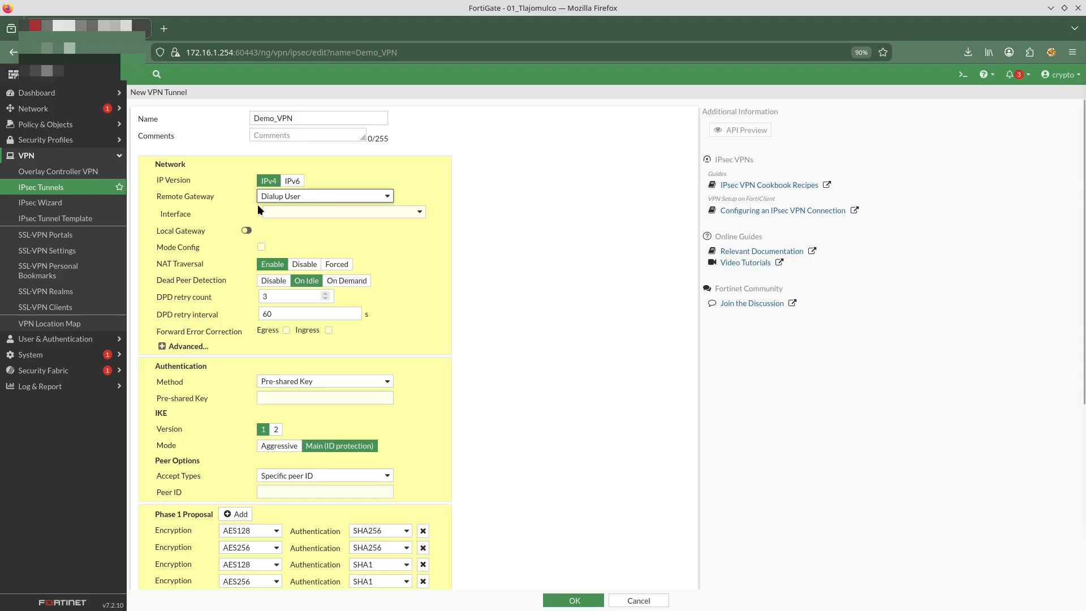
click(393, 210)
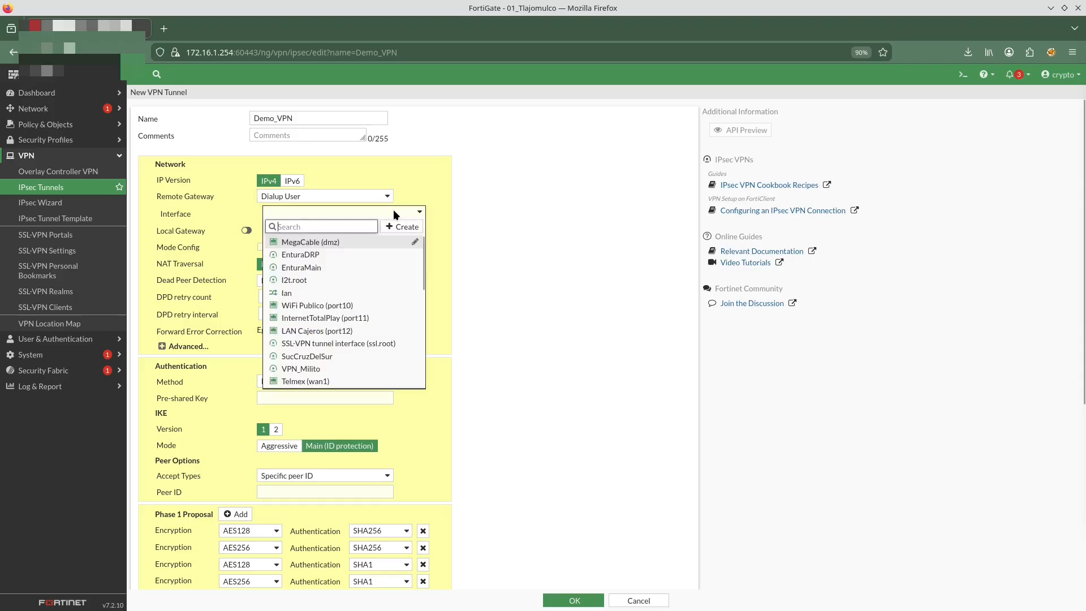
click(324, 318)
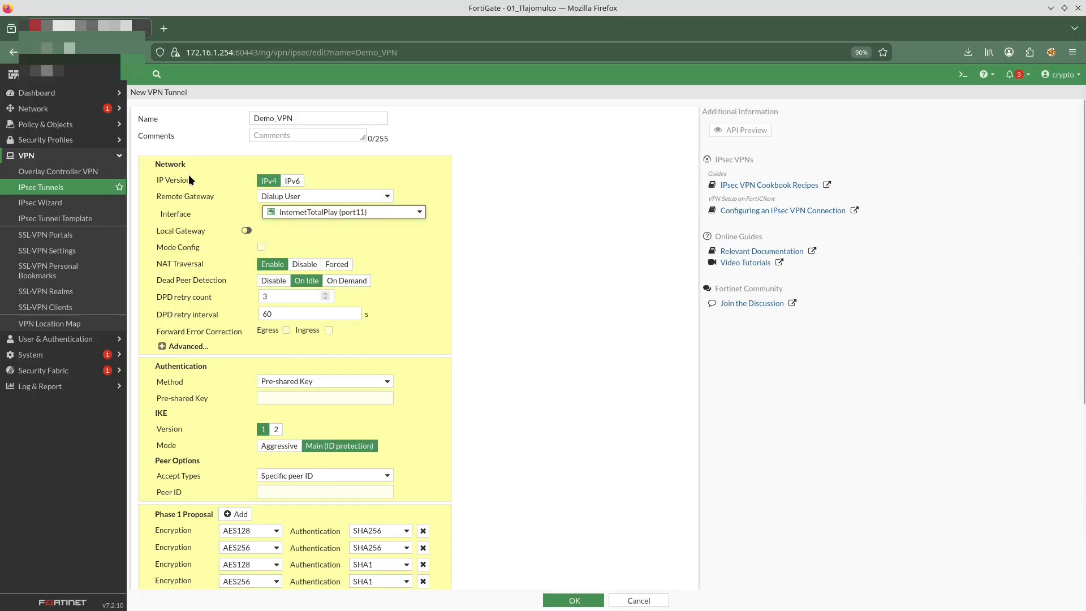
Enter the tunnel's pre-shared key and reveal it to check the entry
scroll(211, 261, down, 2)
click(297, 281)
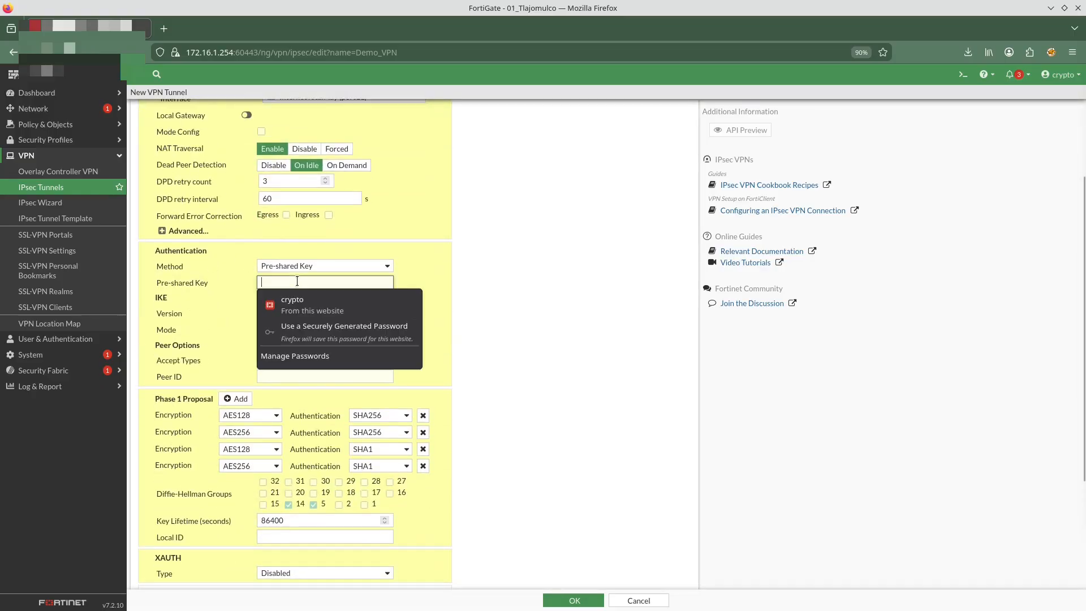
click(365, 282)
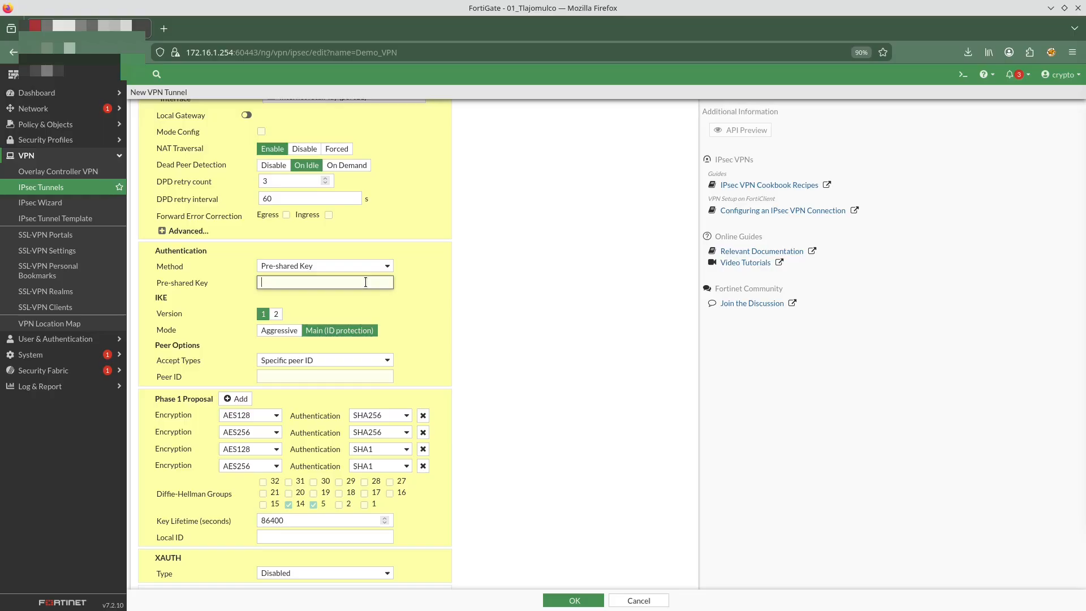
text(•)
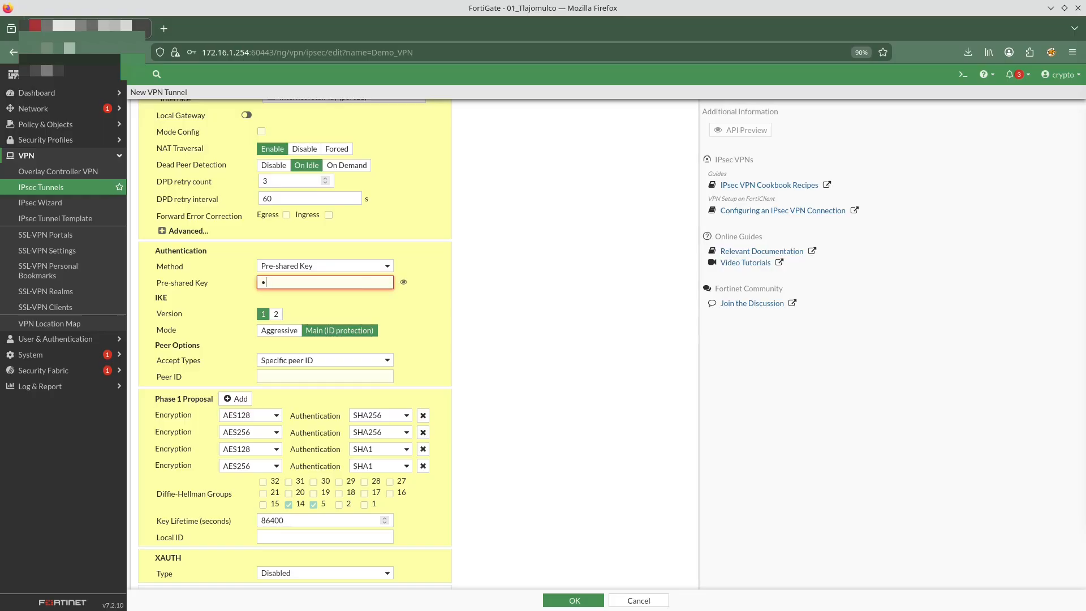
key(BackSpace)
text(•••••••••)
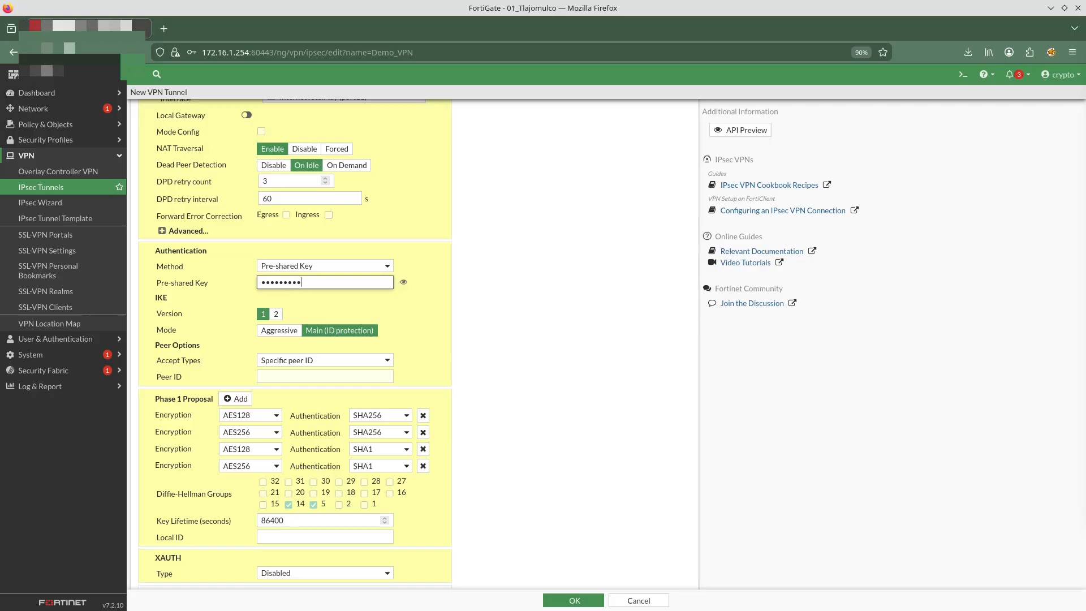
text(•••••••••)
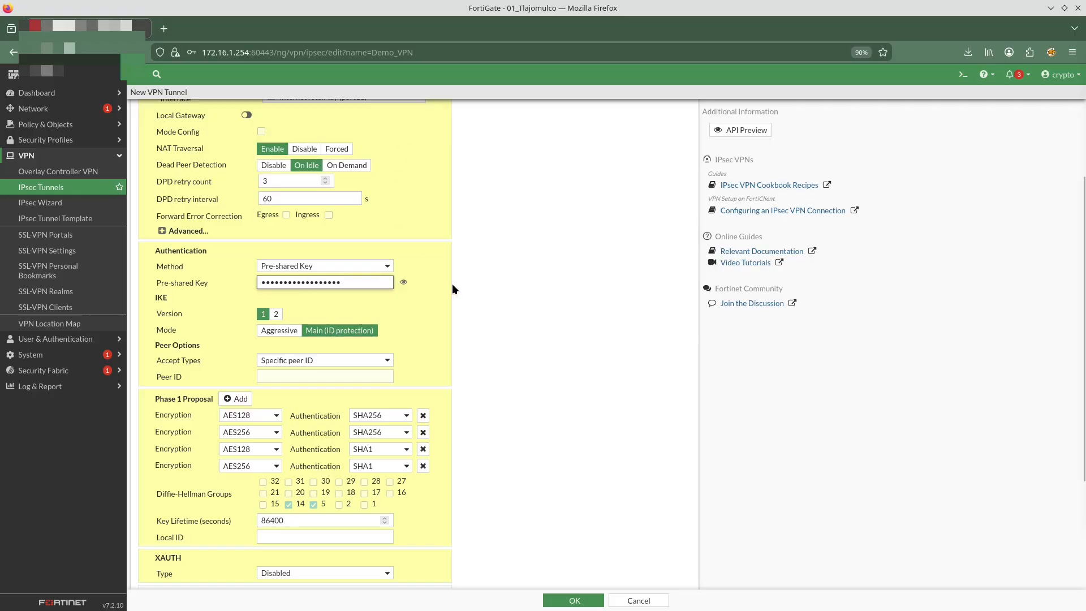
click(403, 282)
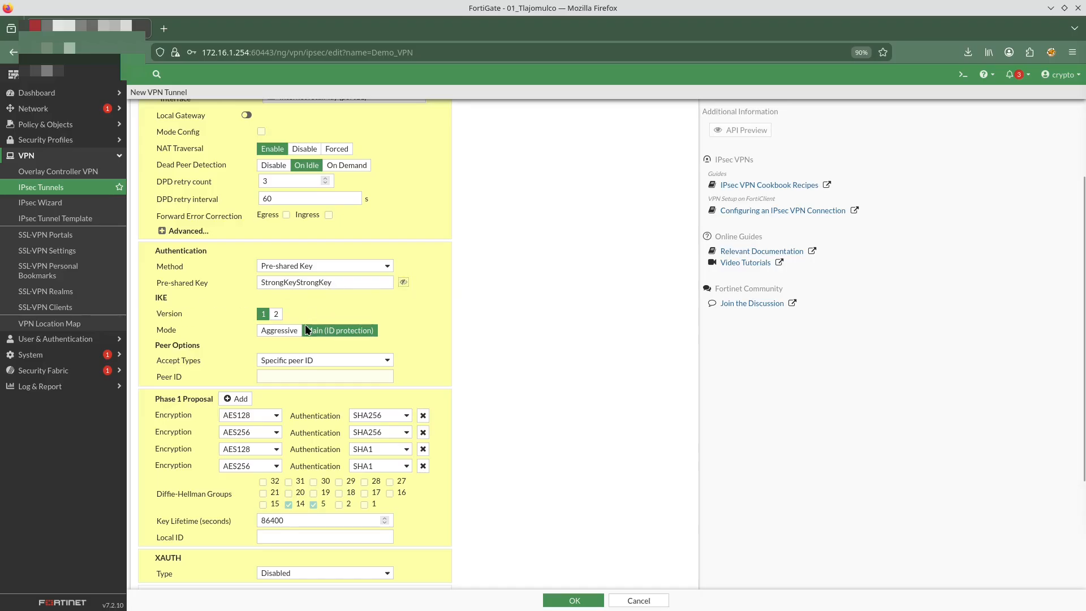
Switch IKE to version 2, accept a specific peer ID, and set the peer ID to cats.net
click(276, 314)
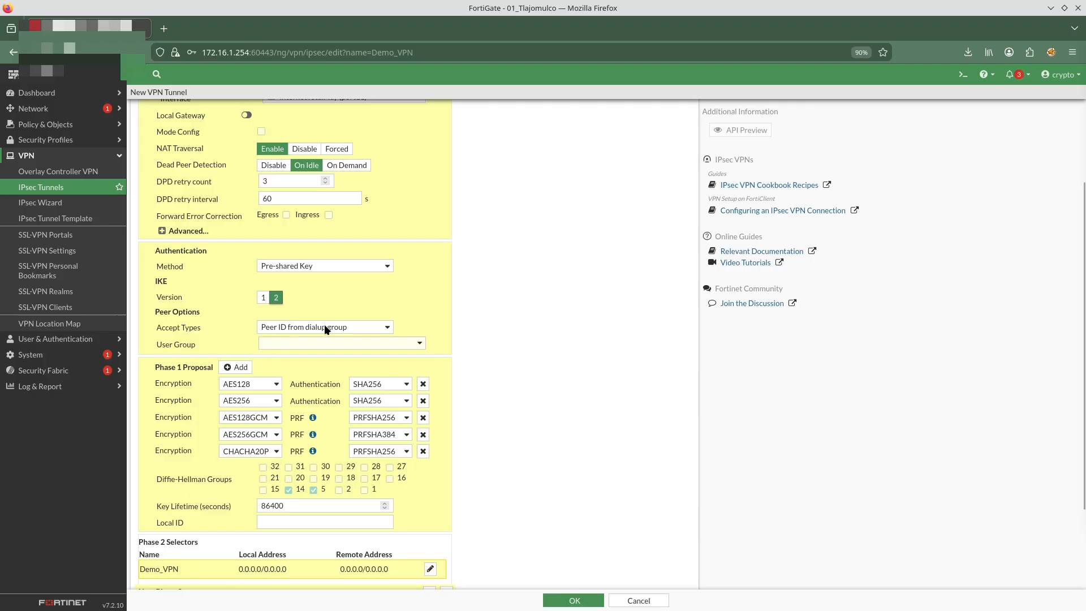
click(305, 327)
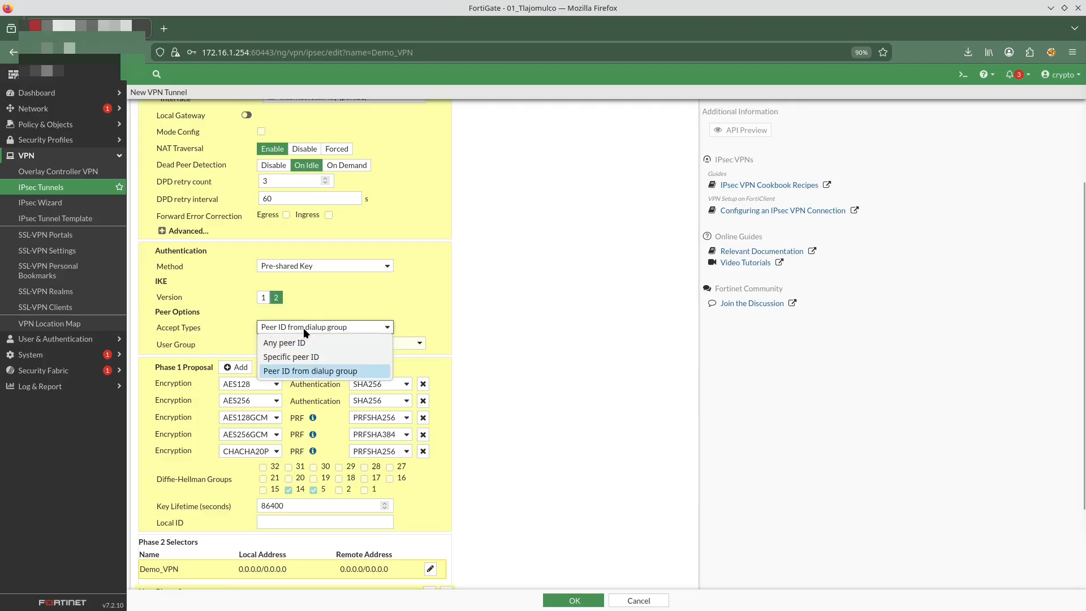
click(306, 356)
click(307, 360)
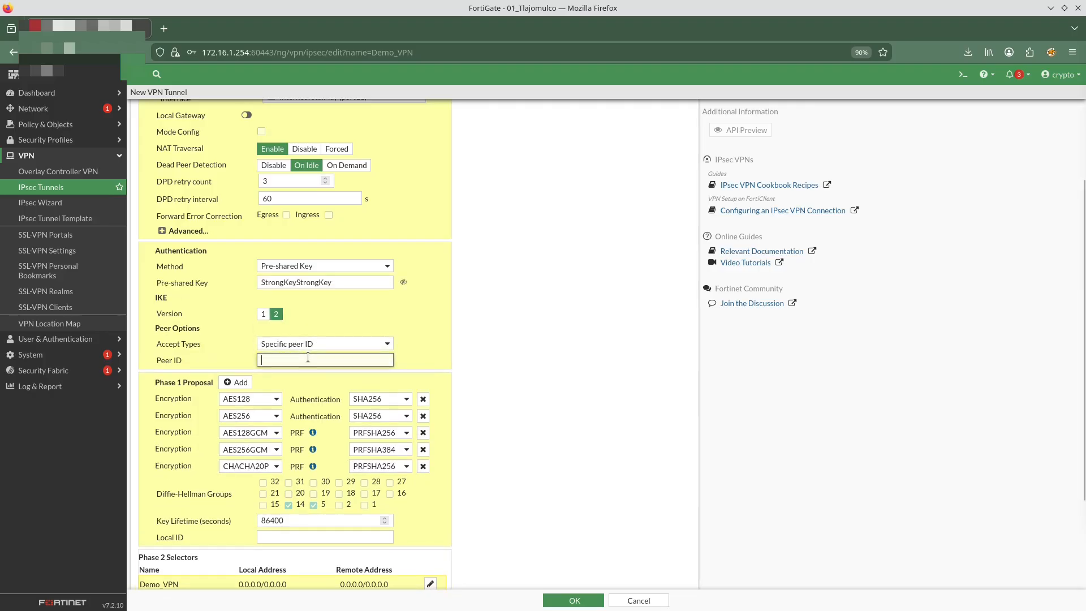
text(cats)
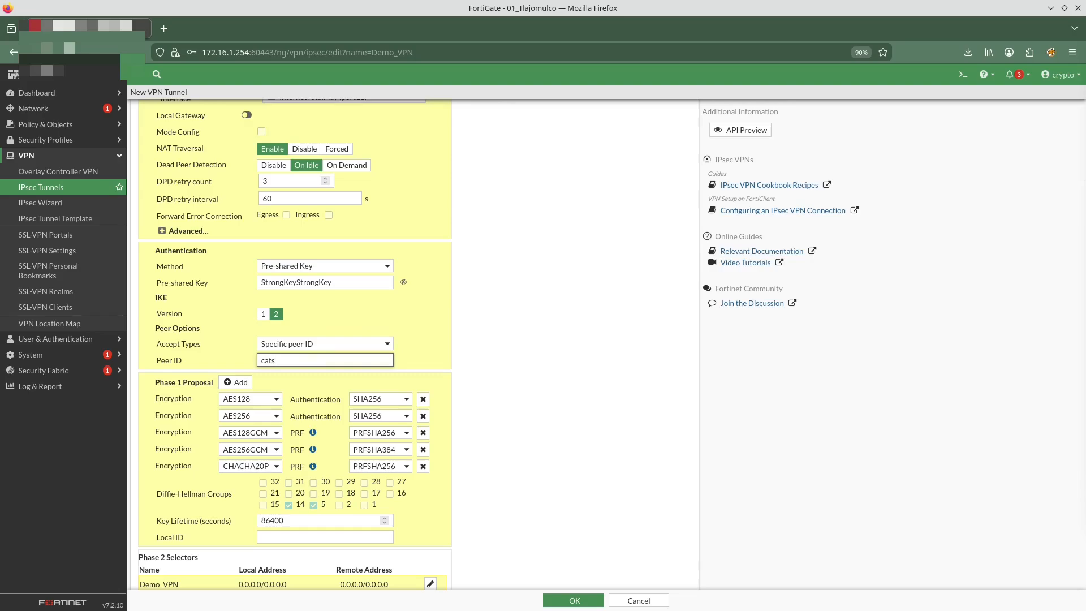
text(.net)
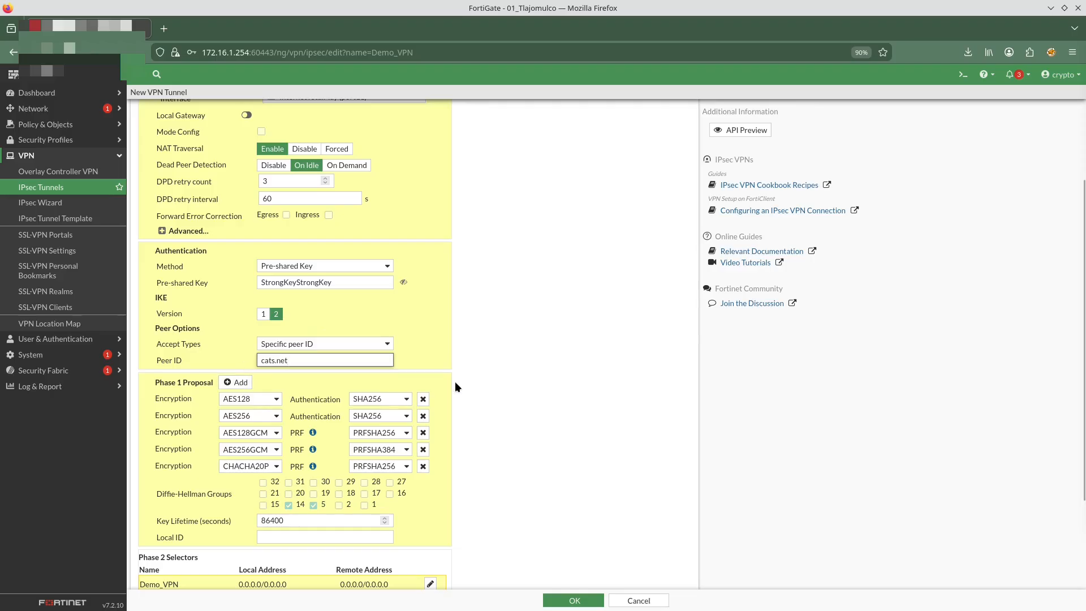
Delete all Phase 1 proposals except one
click(423, 399)
click(423, 399)
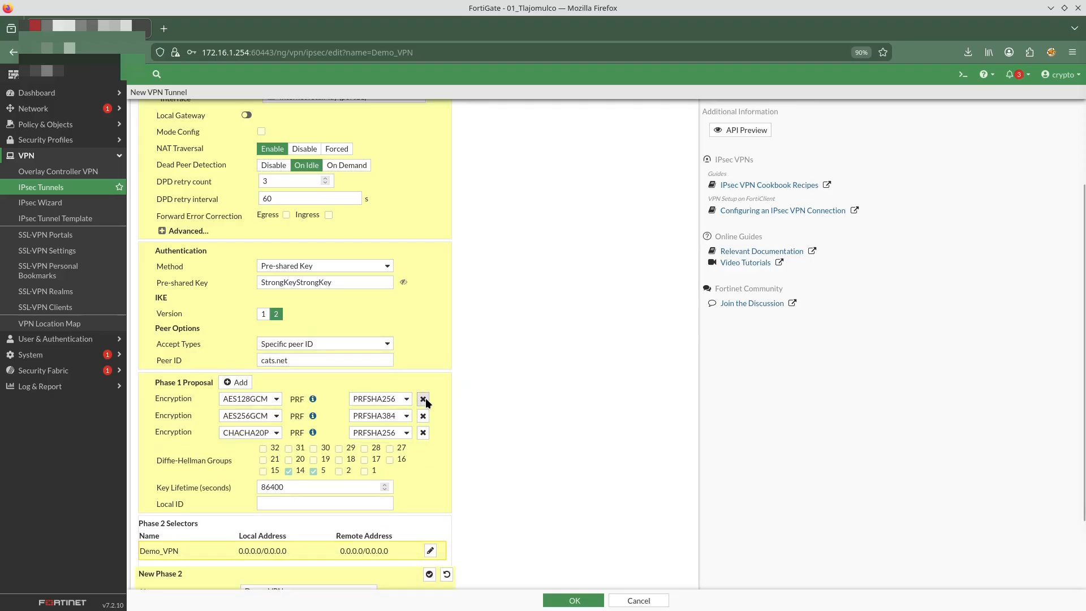
click(423, 399)
click(423, 399)
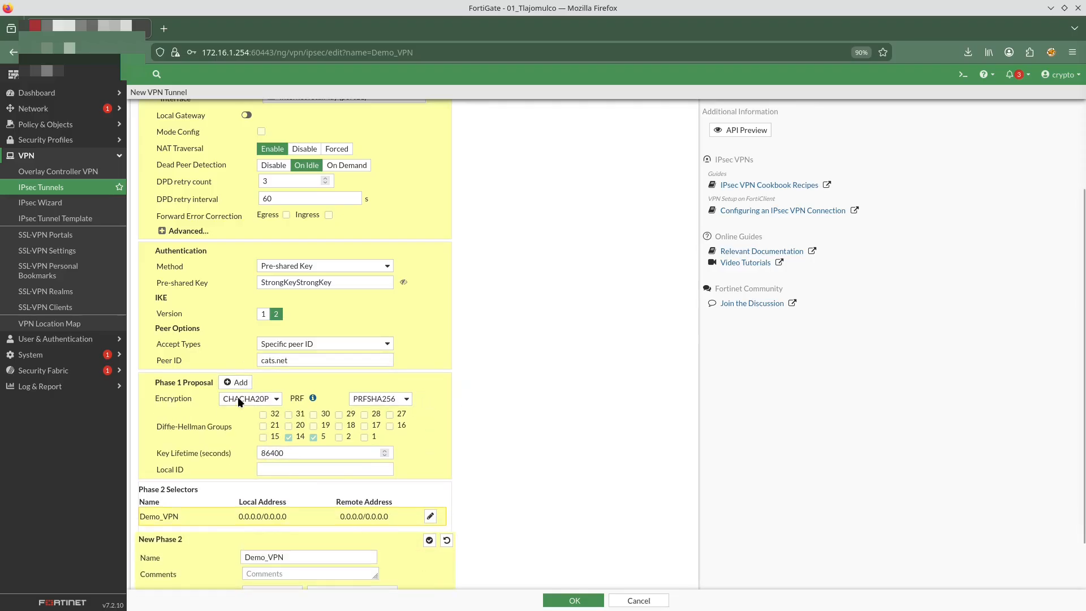
Set the remaining Phase 1 proposal to AES256 with SHA256 and uncheck Diffie-Hellman group 5, keeping group 14
click(264, 399)
click(243, 485)
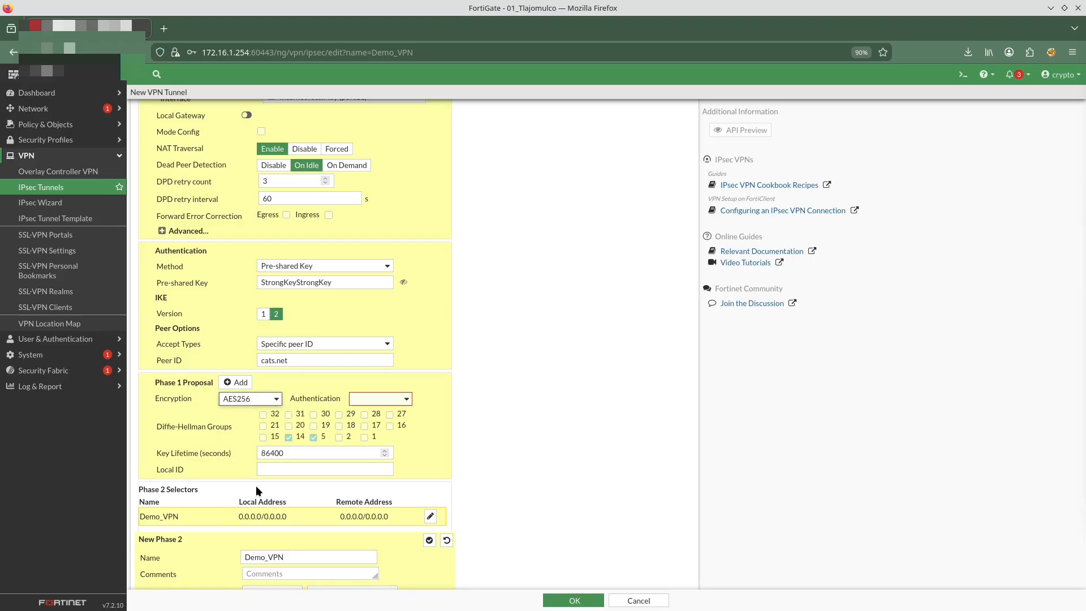
click(369, 399)
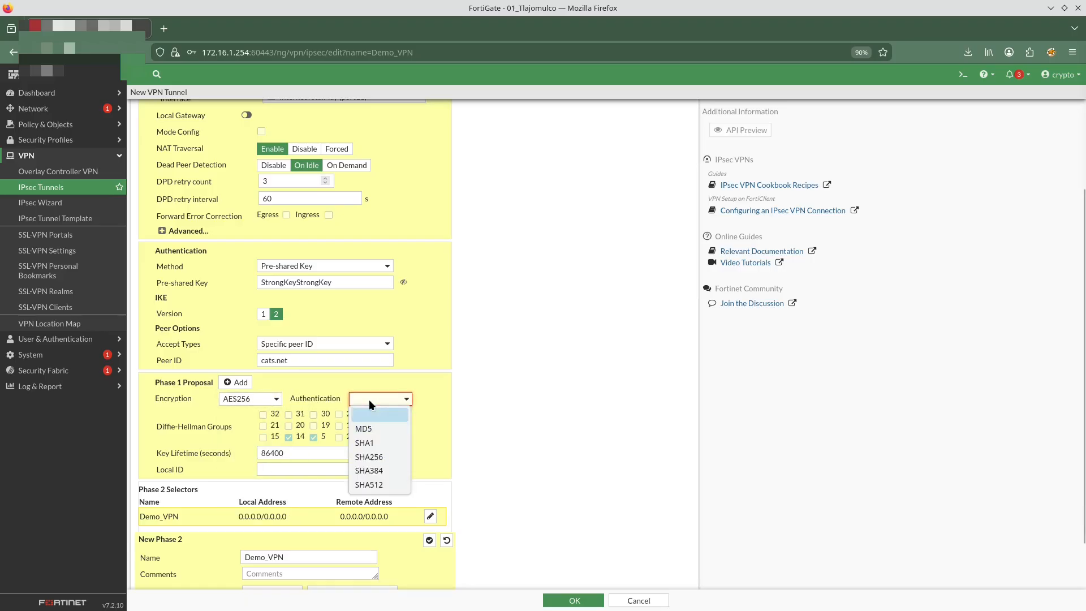
click(394, 460)
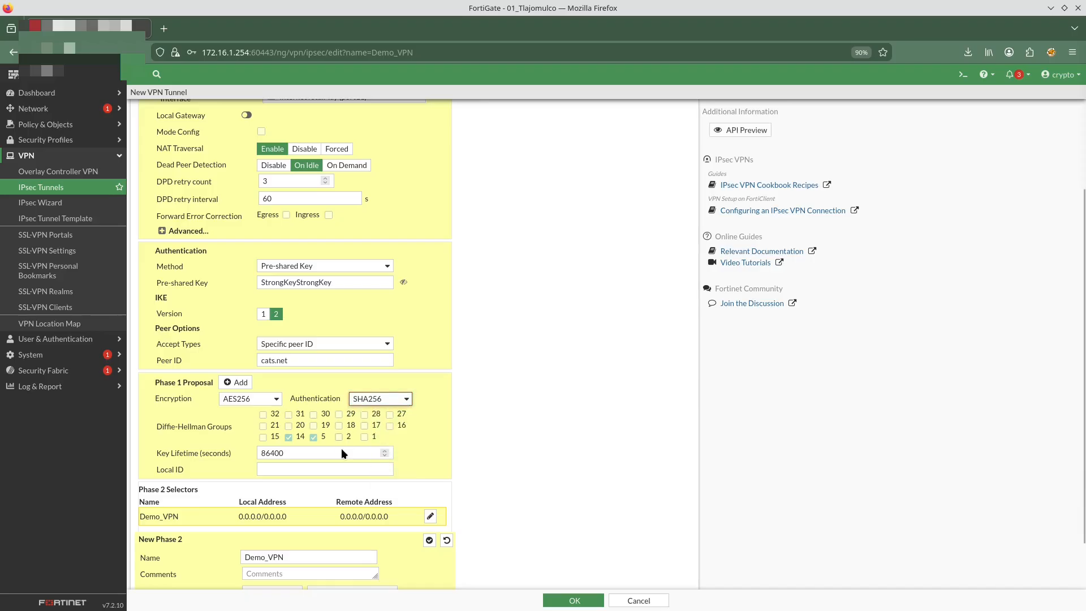
click(315, 436)
Set the Phase 1 local ID to dogs.net
triple_click(295, 360)
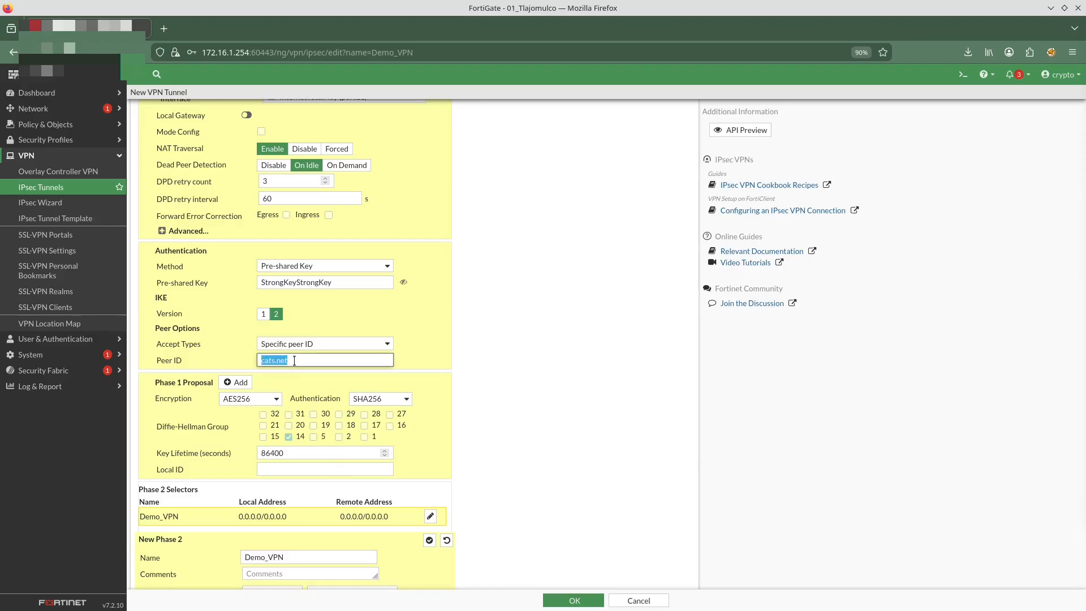
click(323, 465)
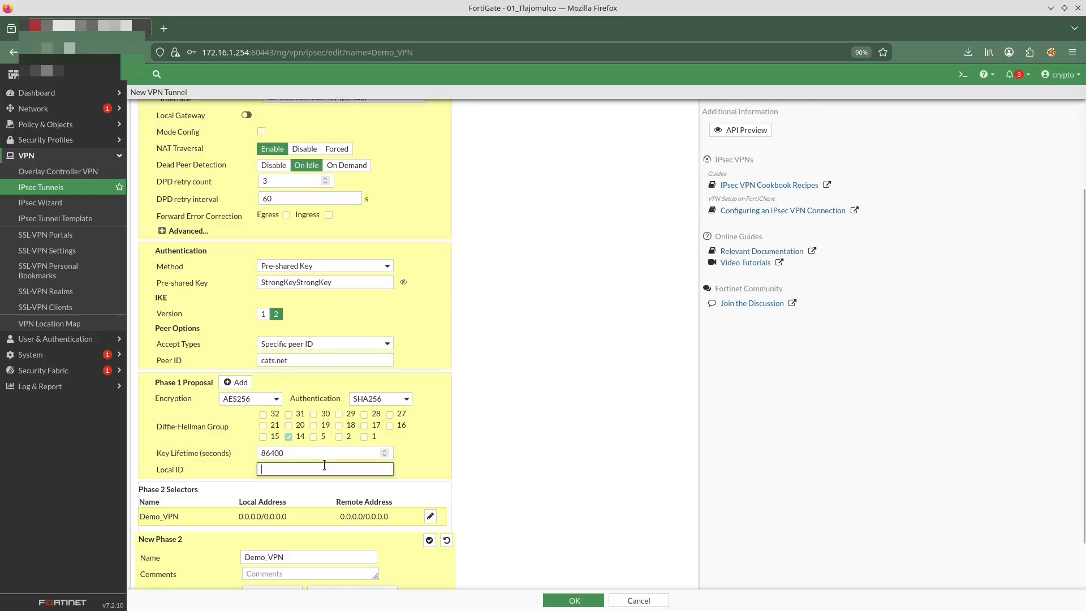
text(d)
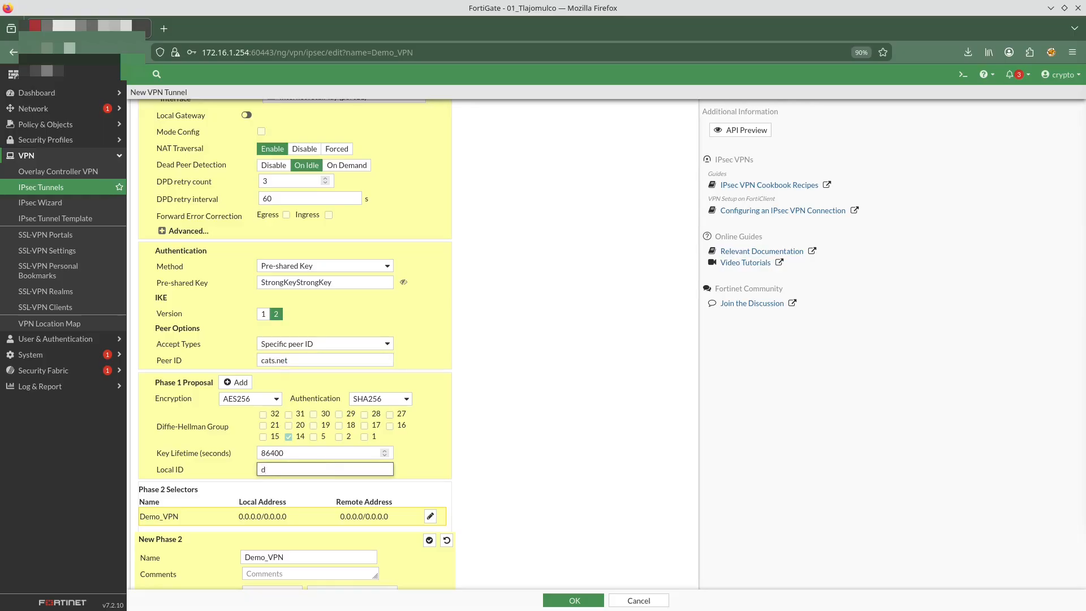
text(ogs.net)
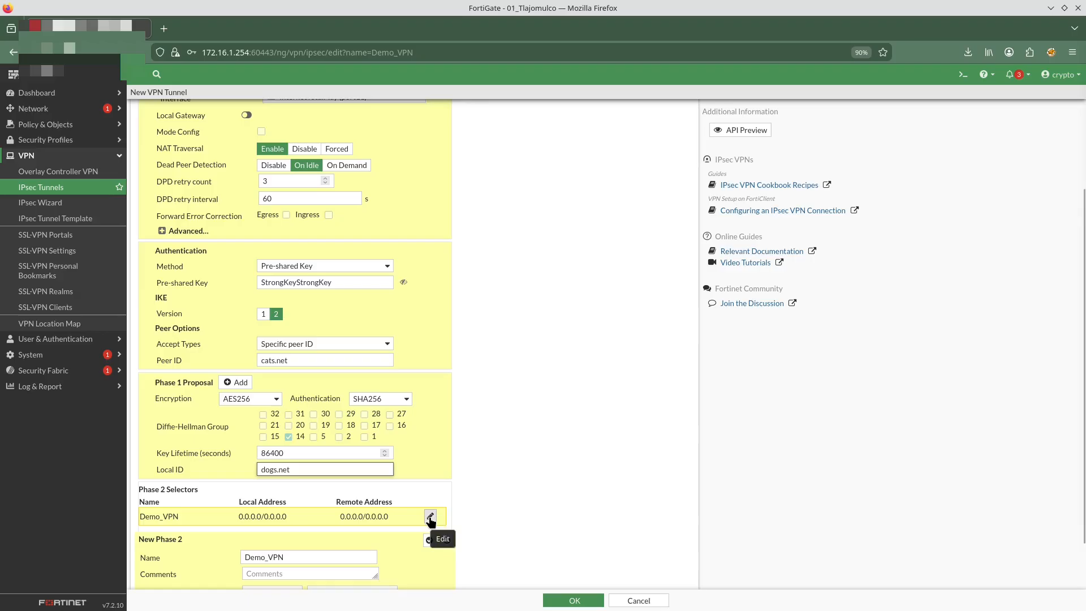
Set the new Phase 2 selector's local subnet to 172.16.1.0/24 and remote subnet to 10.10.30.0/24
scroll(253, 537, down, 2)
click(330, 538)
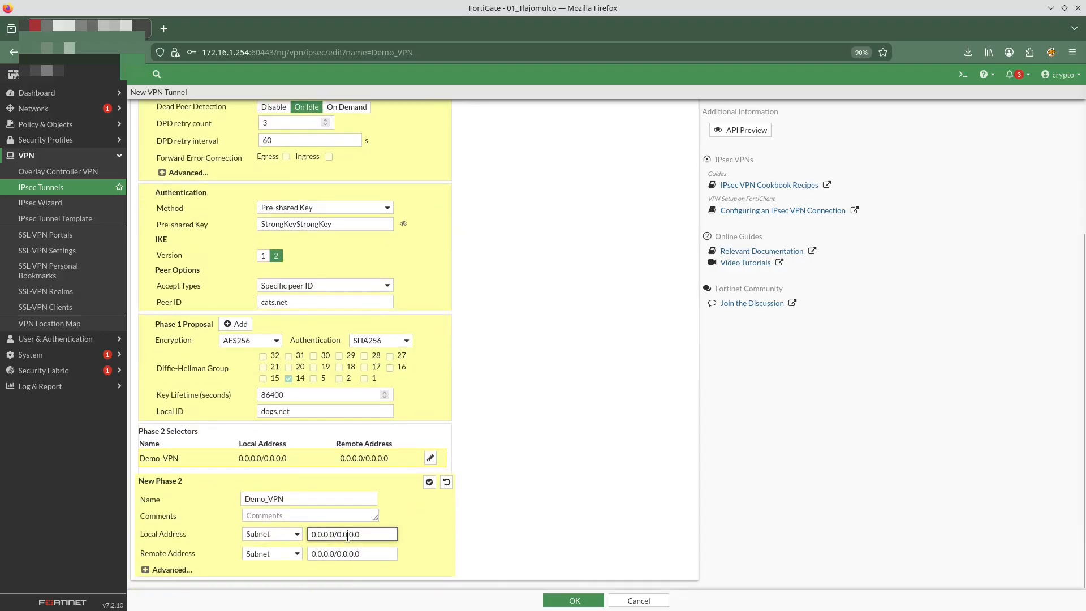
triple_click(348, 536)
text(1)
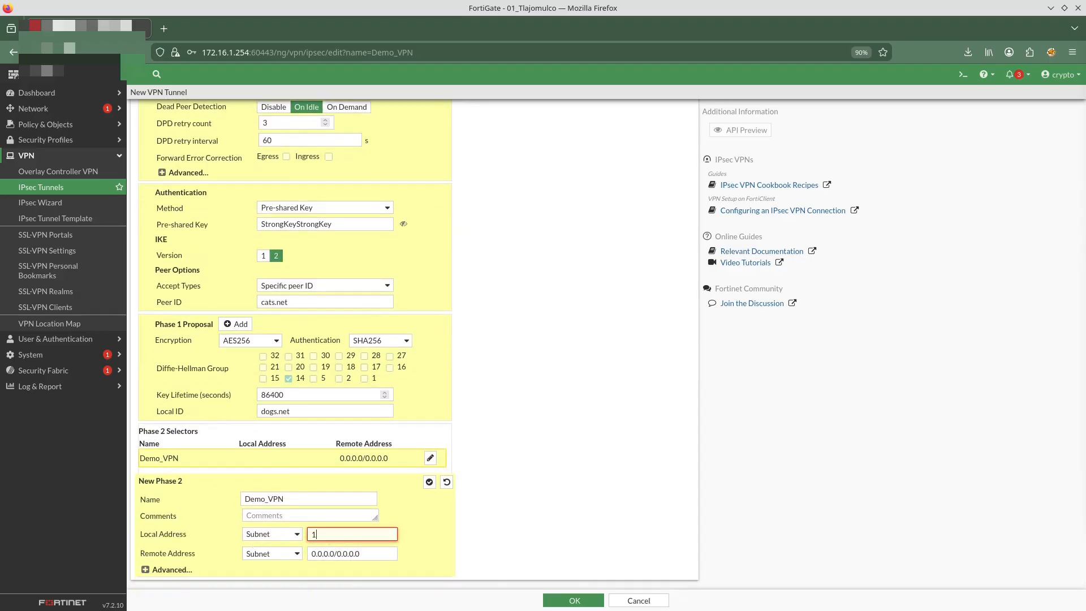
text(72.16.1.0/24)
triple_click(349, 553)
text(10.10)
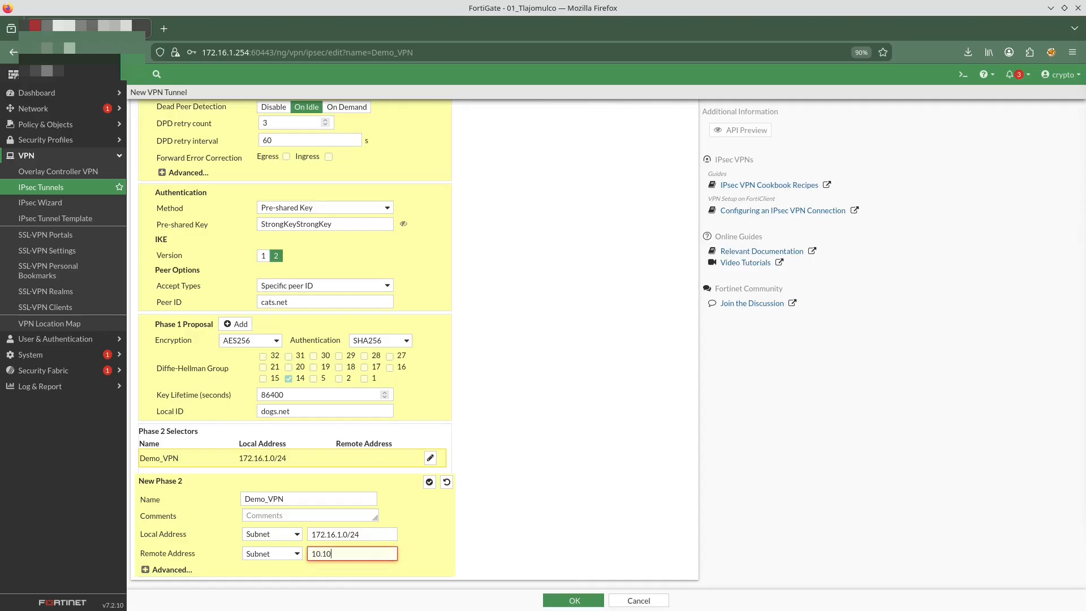
text(.30.0)
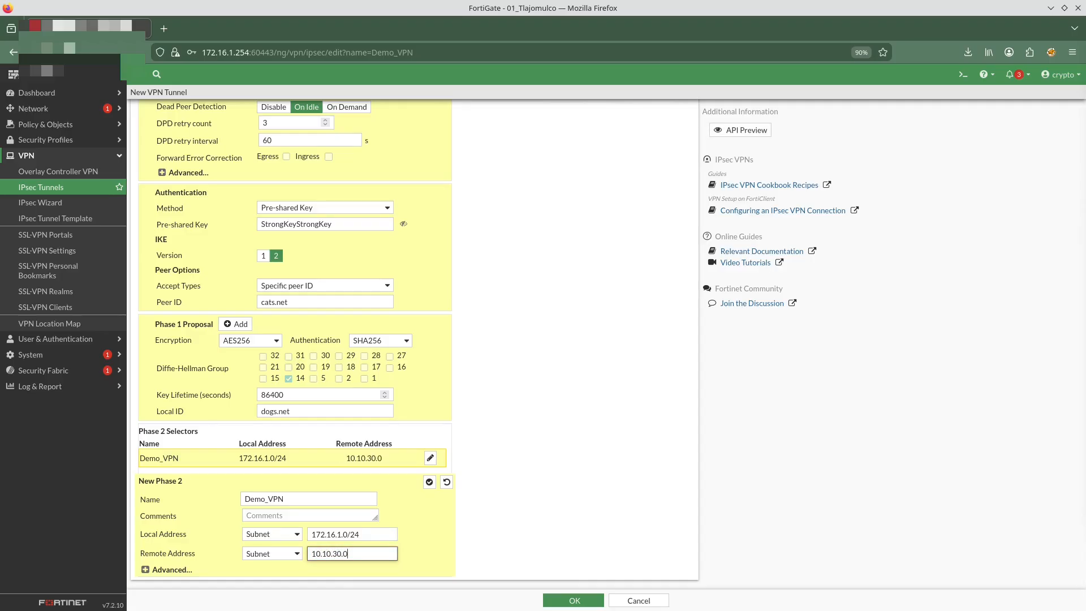
text(/24)
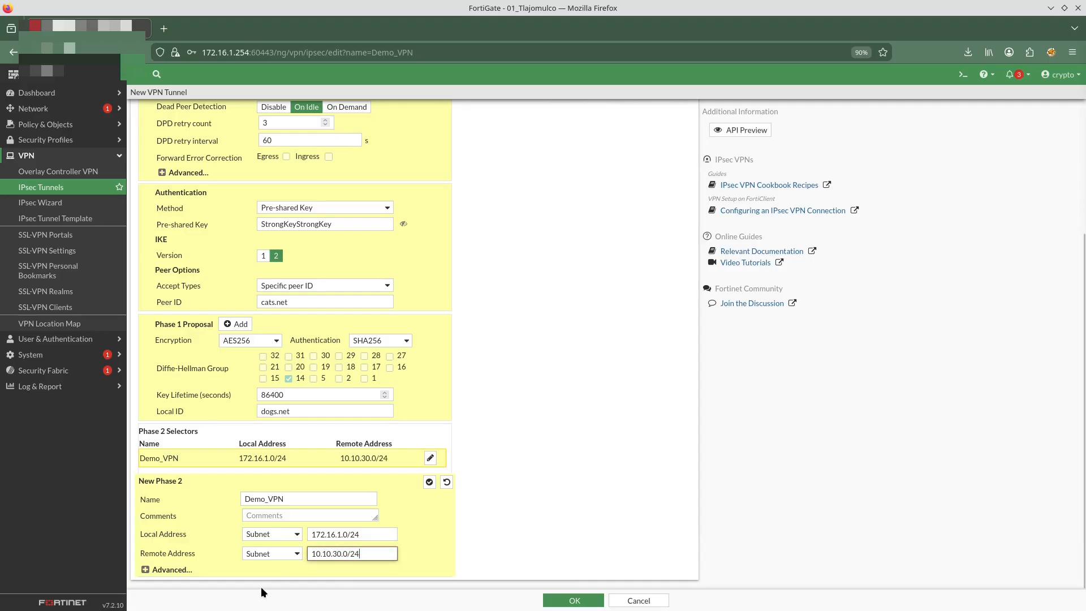
Open the Phase 2 advanced options and delete the AES128/SHA1, AES256/SHA1 and AES128/SHA256 proposals
click(156, 568)
scroll(243, 526, down, 4)
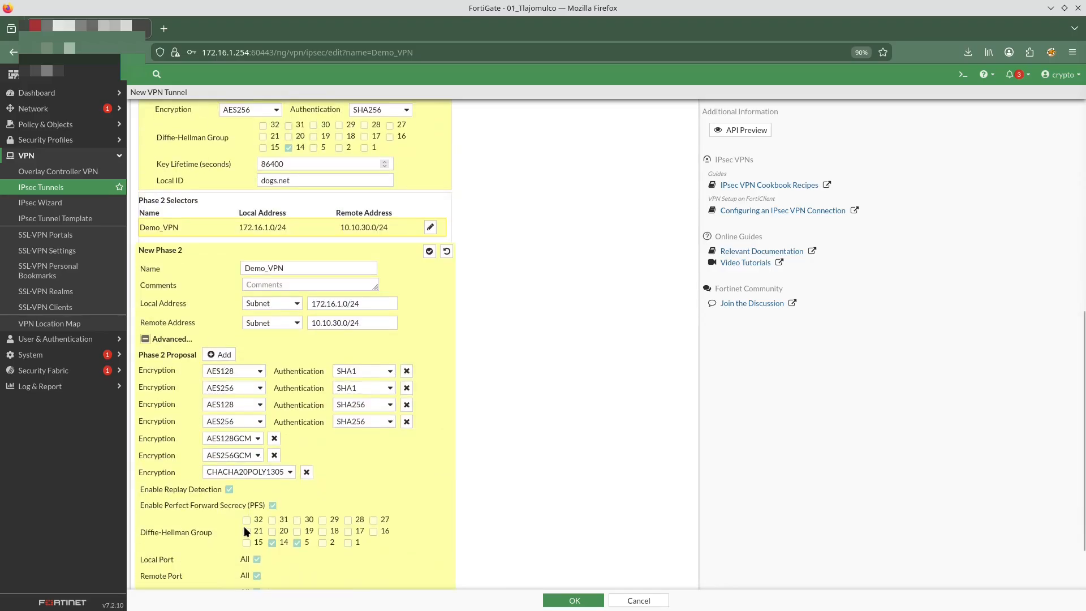
click(406, 371)
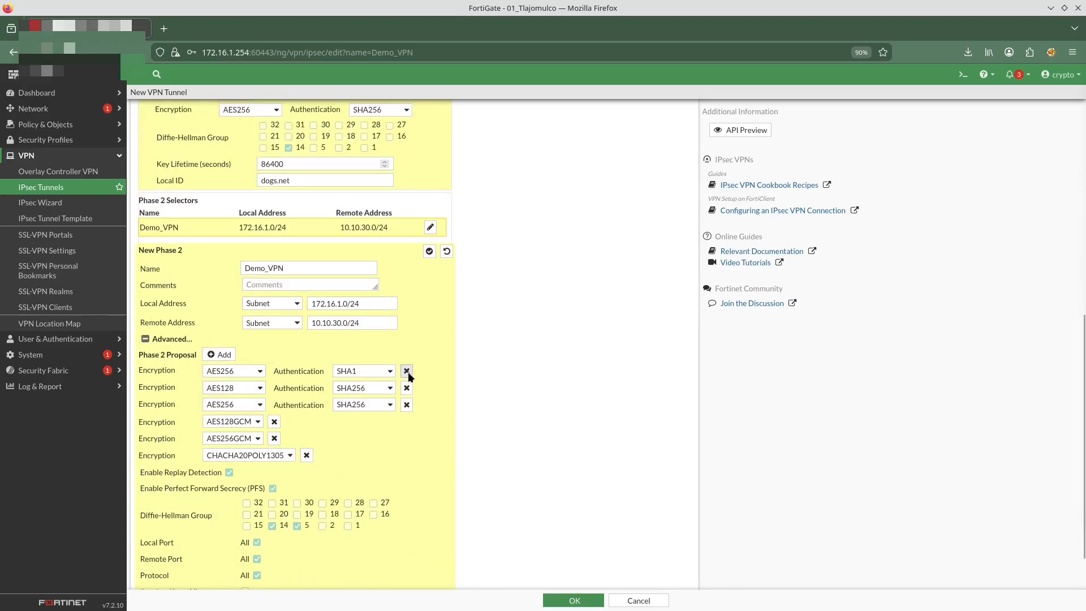
click(406, 371)
click(406, 371)
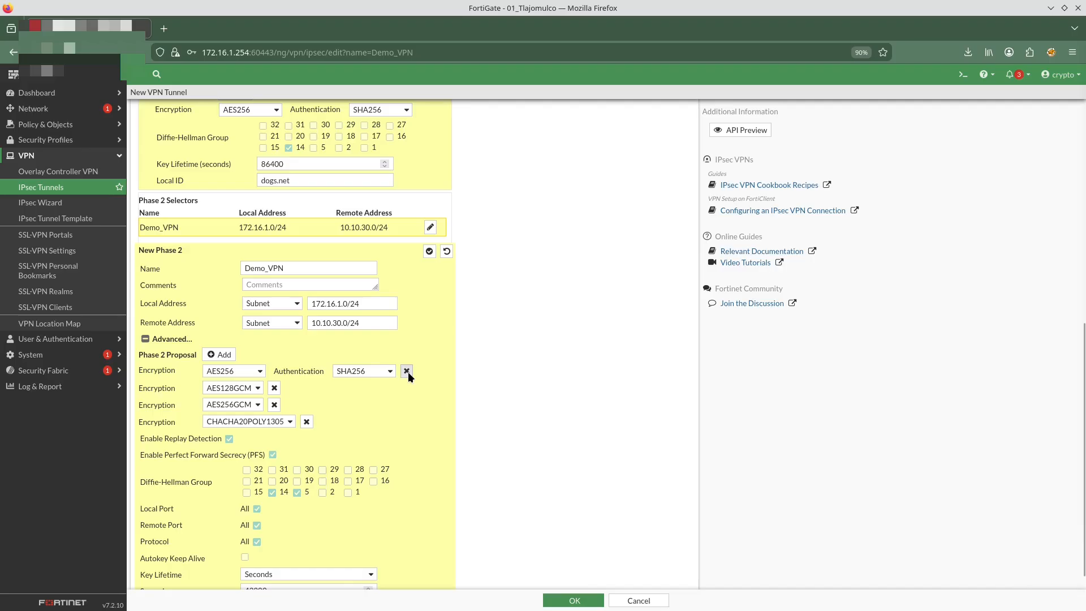
Delete the AES128GCM, AES256GCM and CHACHA20POLY1305 Phase 2 proposals and save the tunnel, dismissing the browser's password-save prompt
click(274, 387)
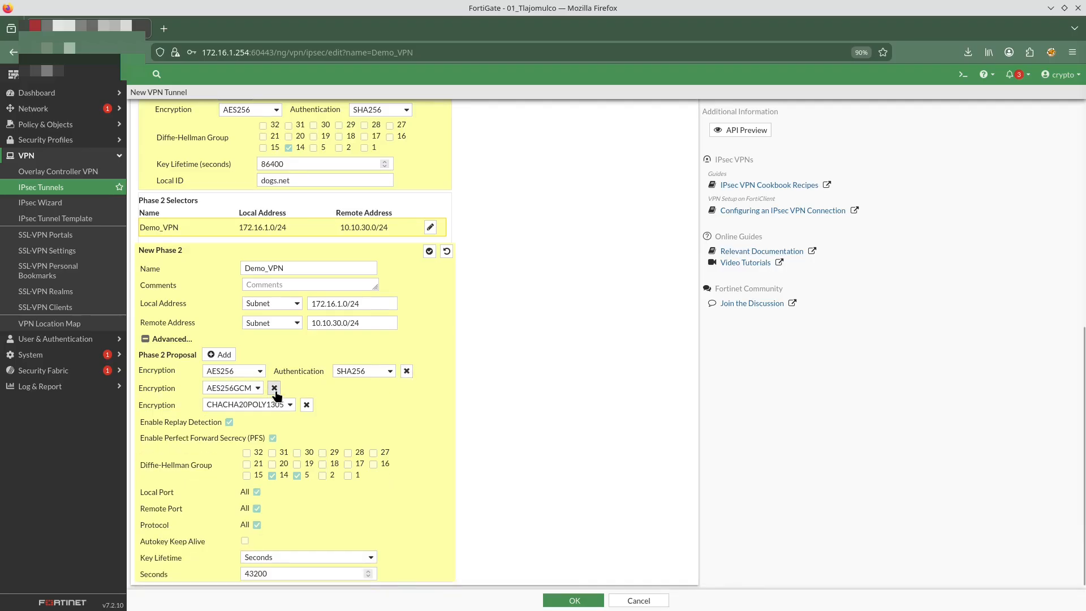
click(274, 388)
click(307, 401)
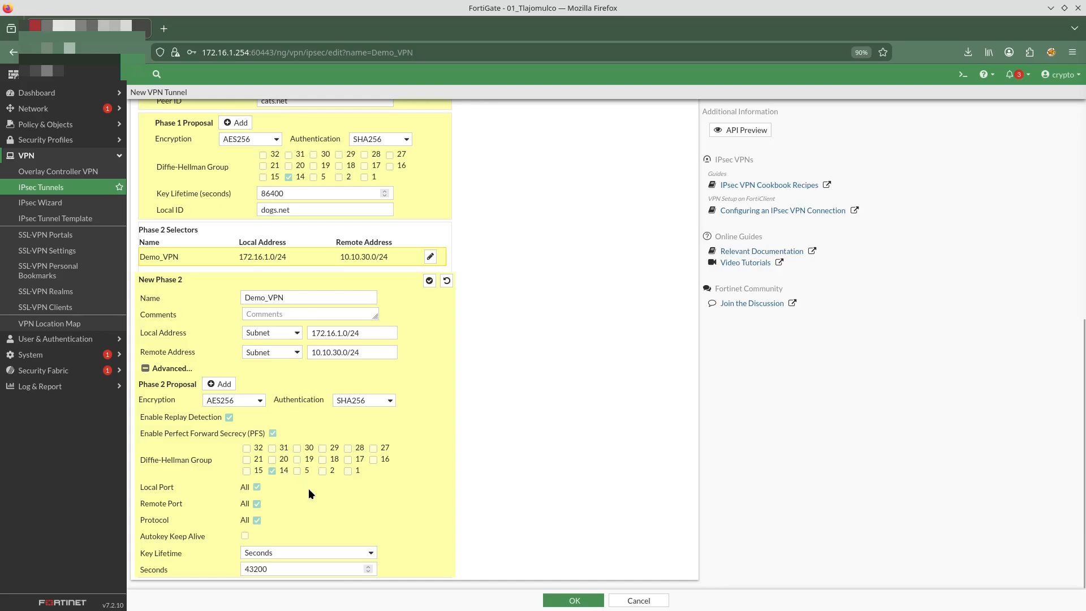
click(588, 600)
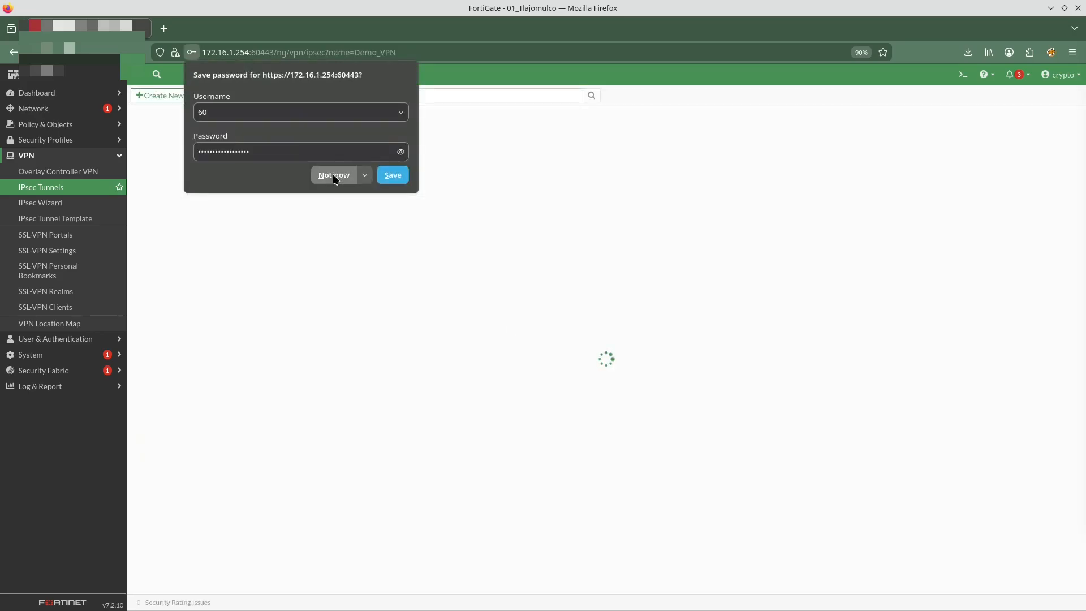
click(334, 175)
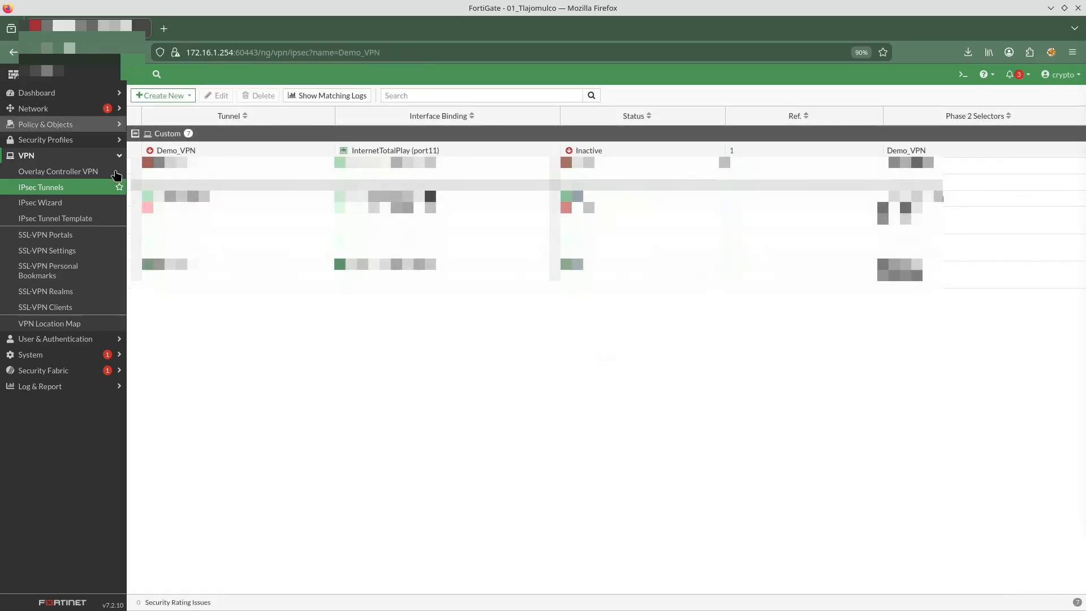
Create a static route to 10.10.30.0/24 through the Demo_VPN interface
click(82, 108)
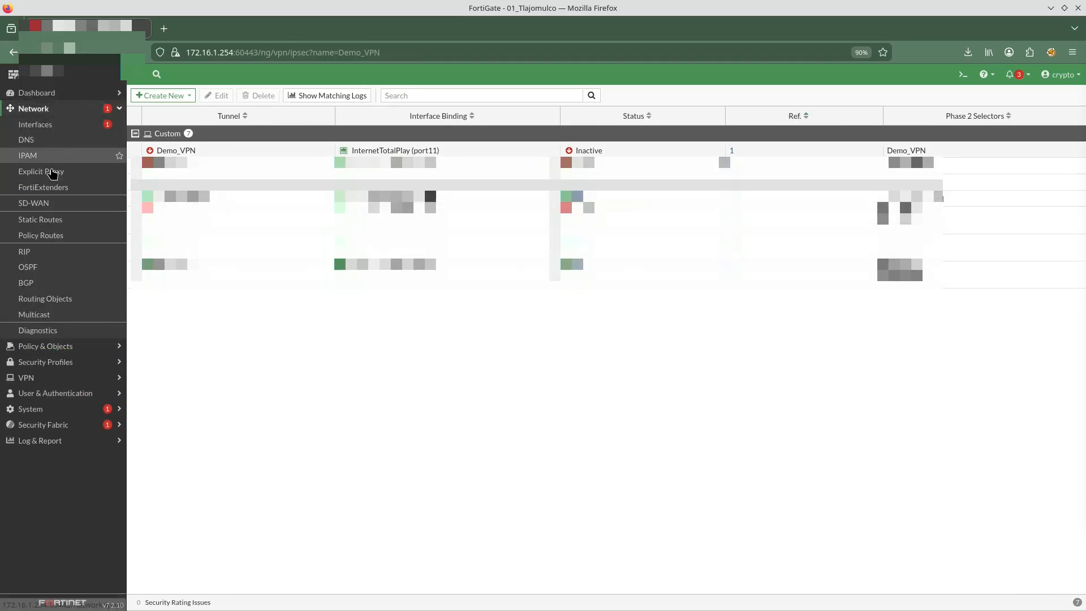
click(57, 219)
click(186, 99)
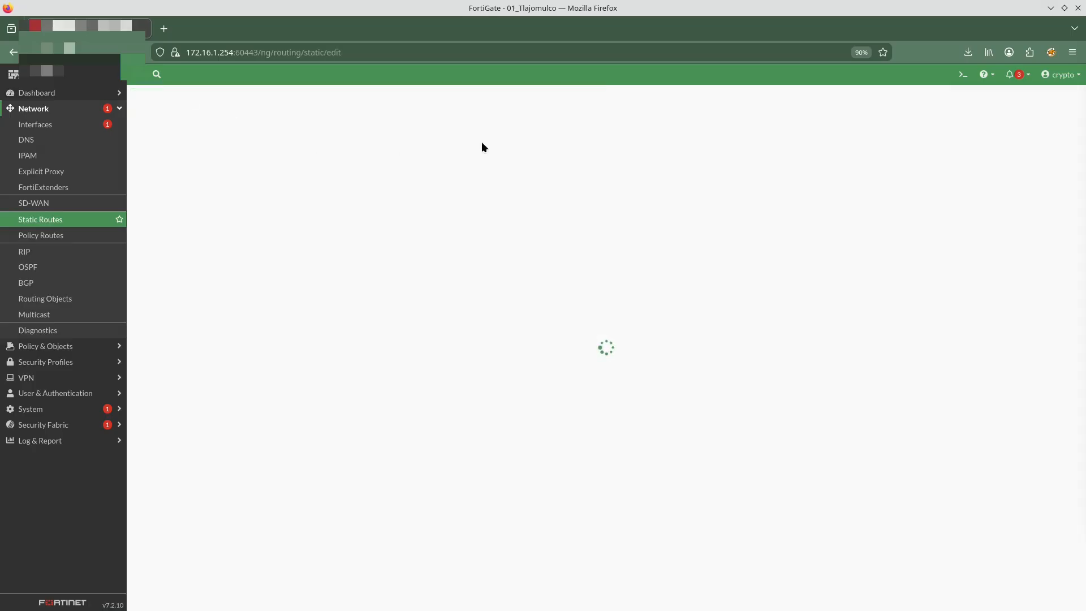
click(323, 136)
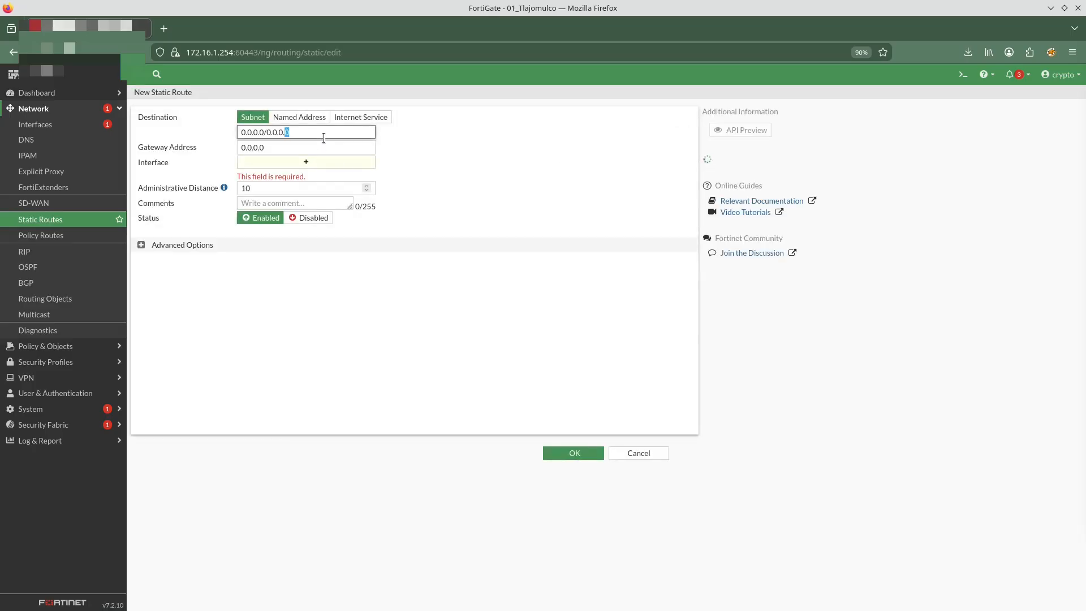
triple_click(324, 135)
text(10.10)
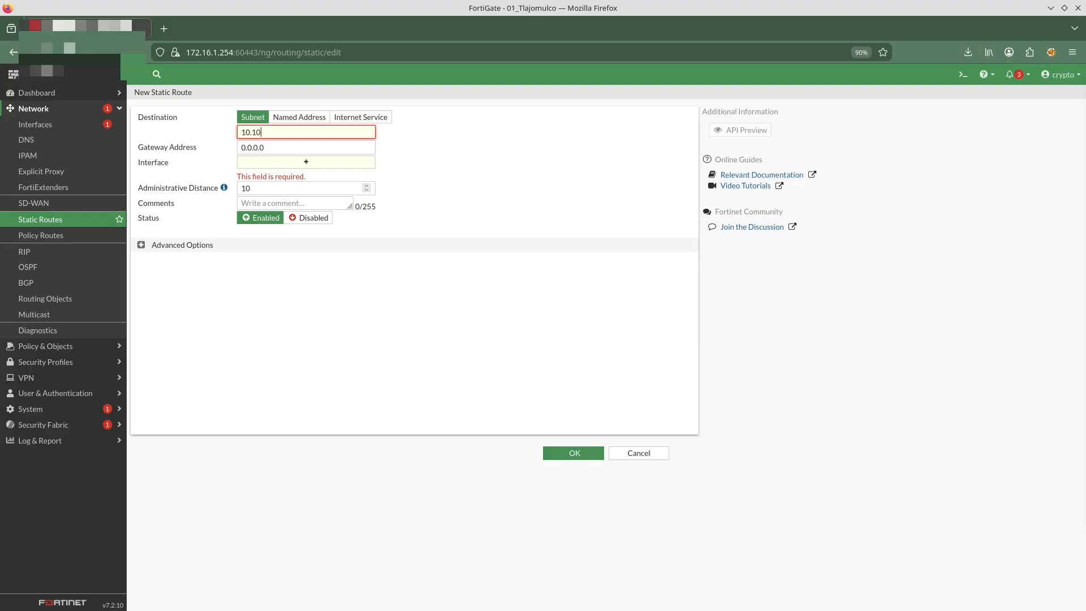
text(.30.0/24)
click(306, 162)
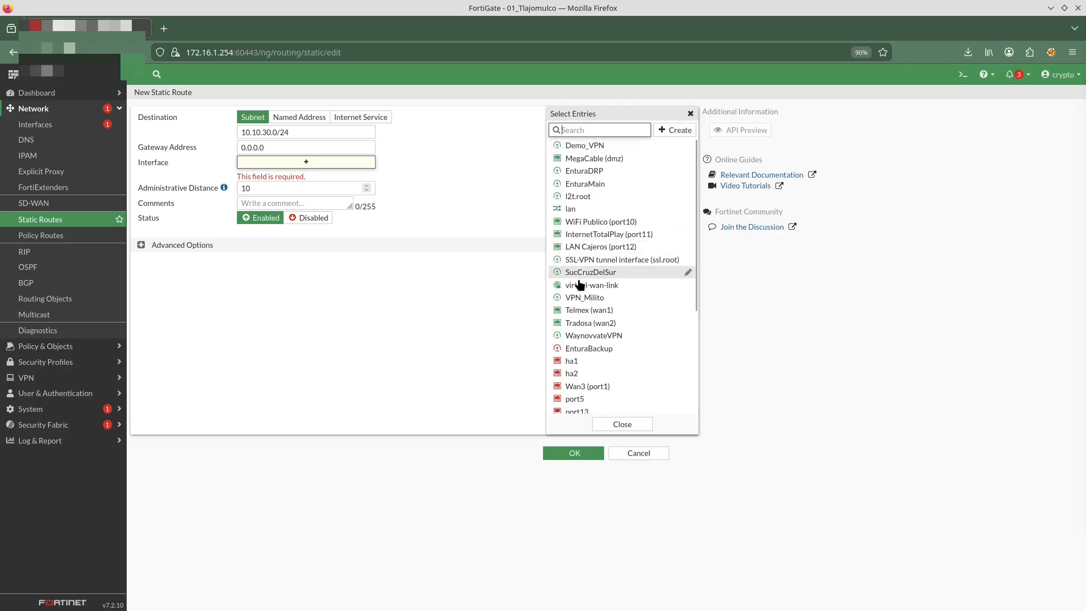
click(590, 146)
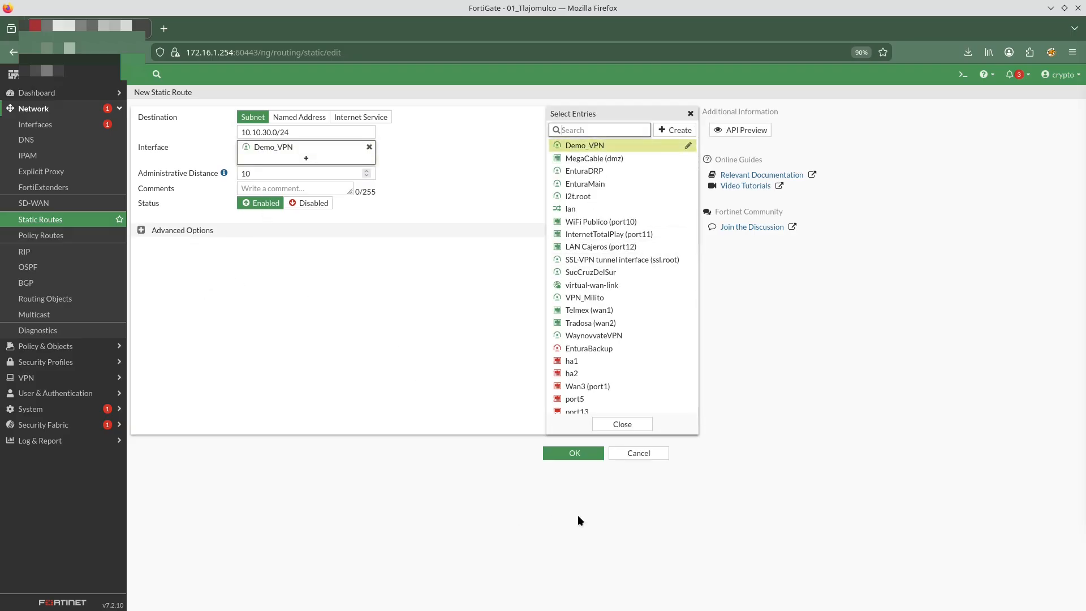
click(574, 452)
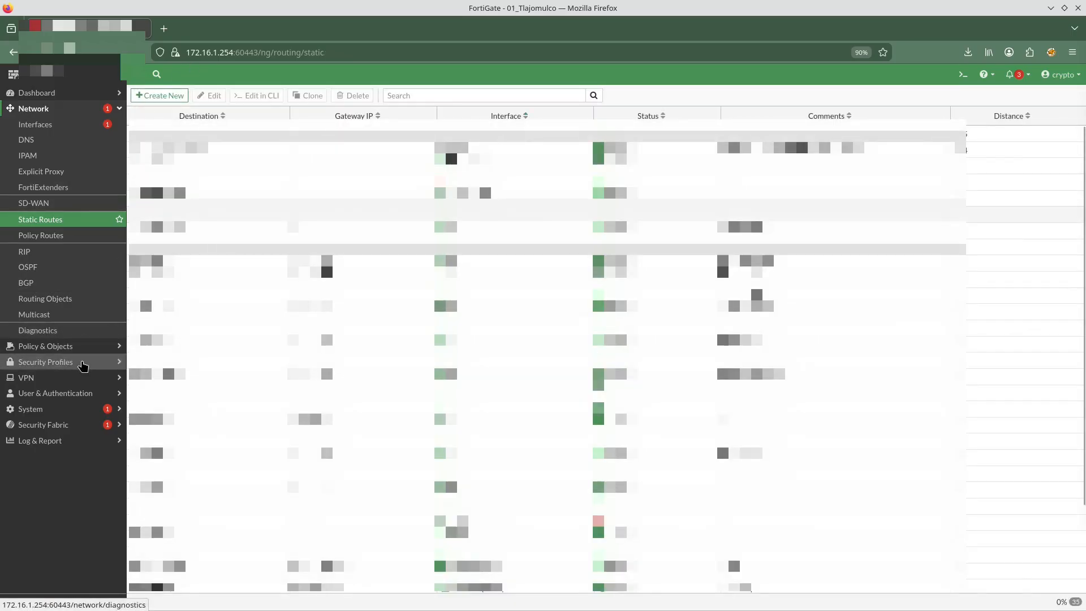
Start a new firewall policy named To_DemoVPN
click(79, 346)
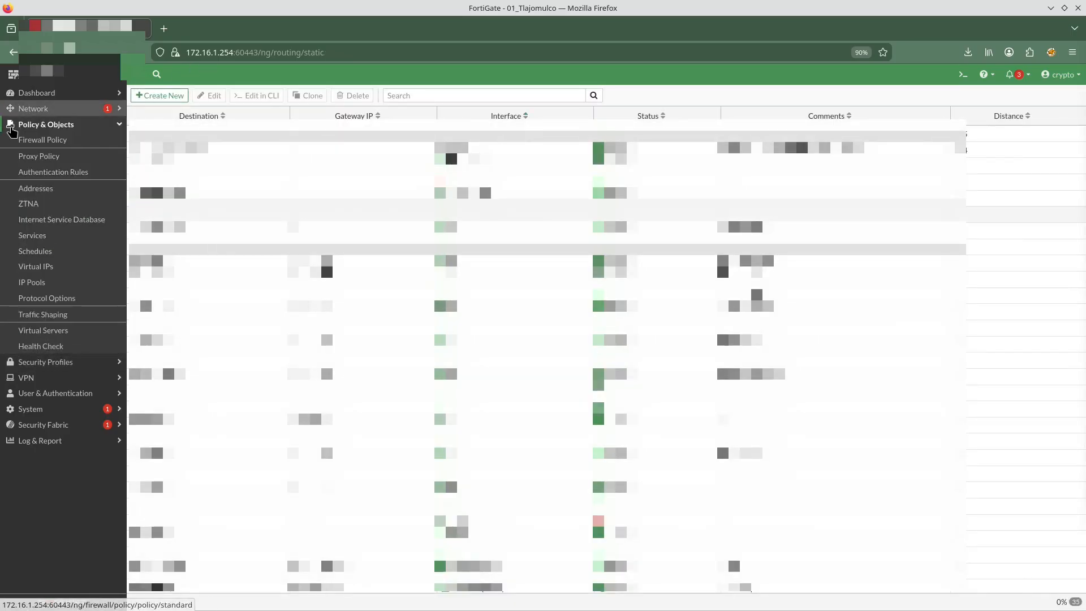
click(42, 140)
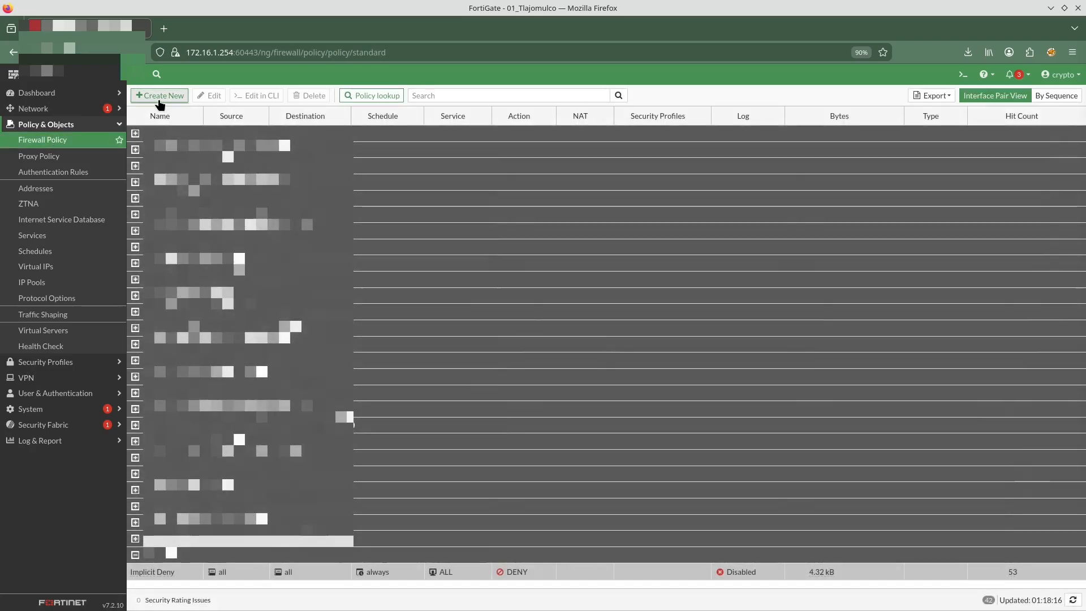
click(159, 96)
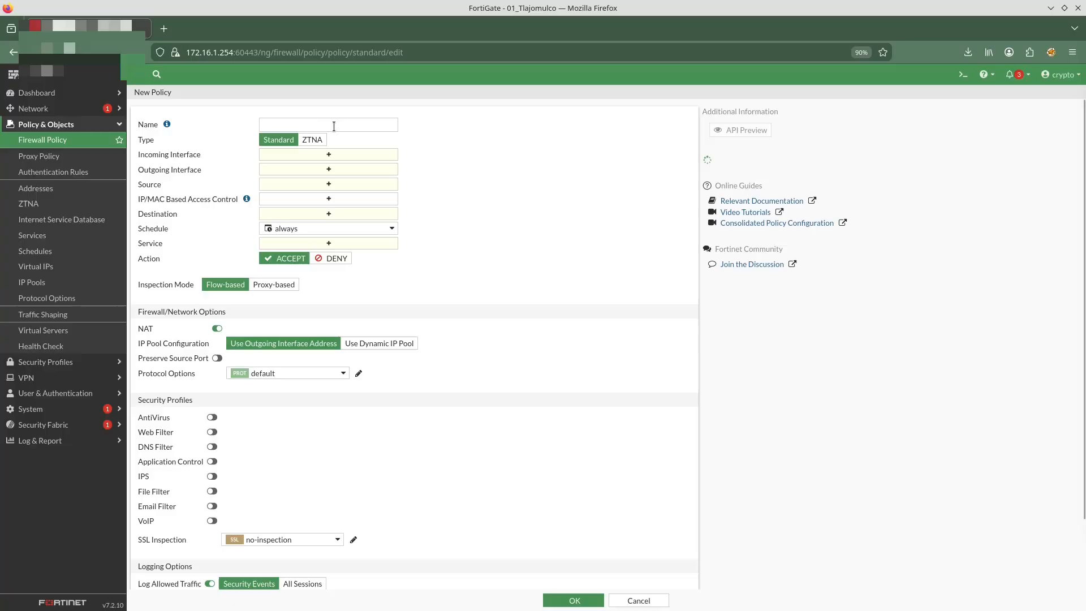
click(333, 126)
text(To)
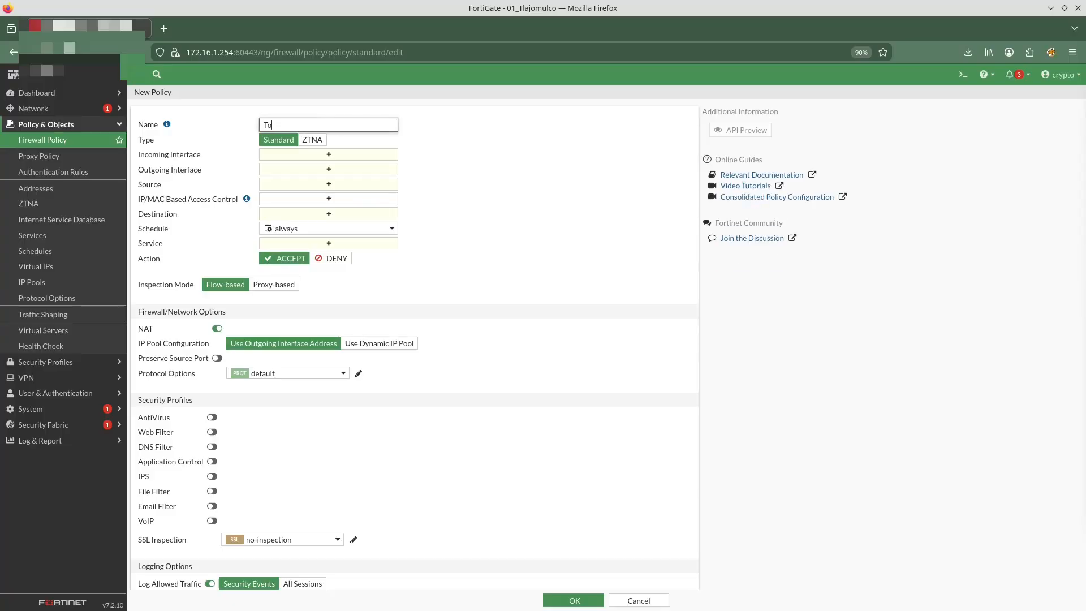
text(_DemoVPN)
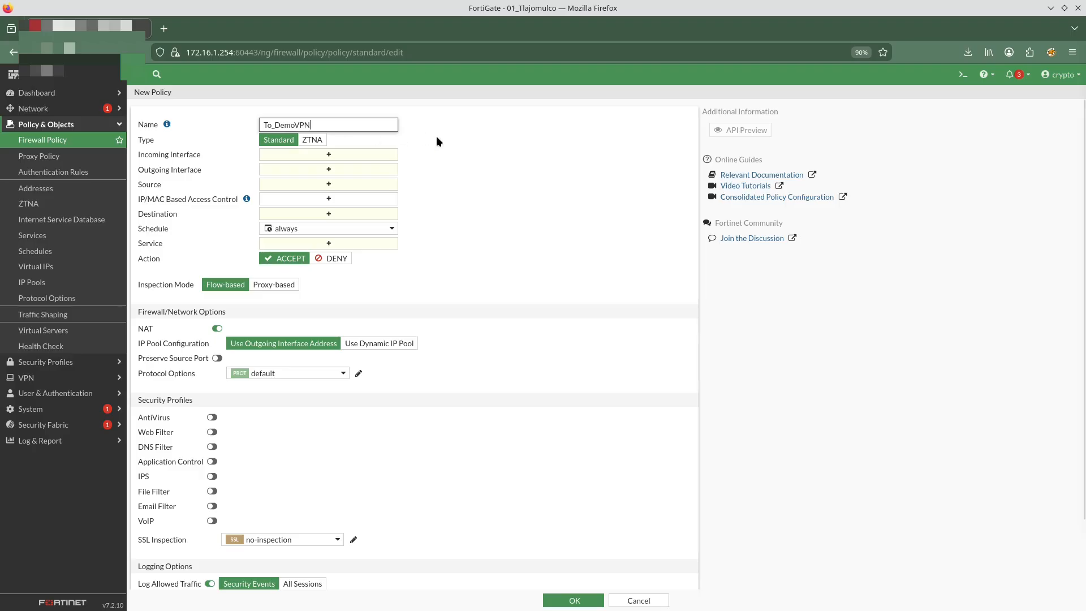
Set the policy's incoming interface to lan and outgoing interface to Demo_VPN
click(323, 156)
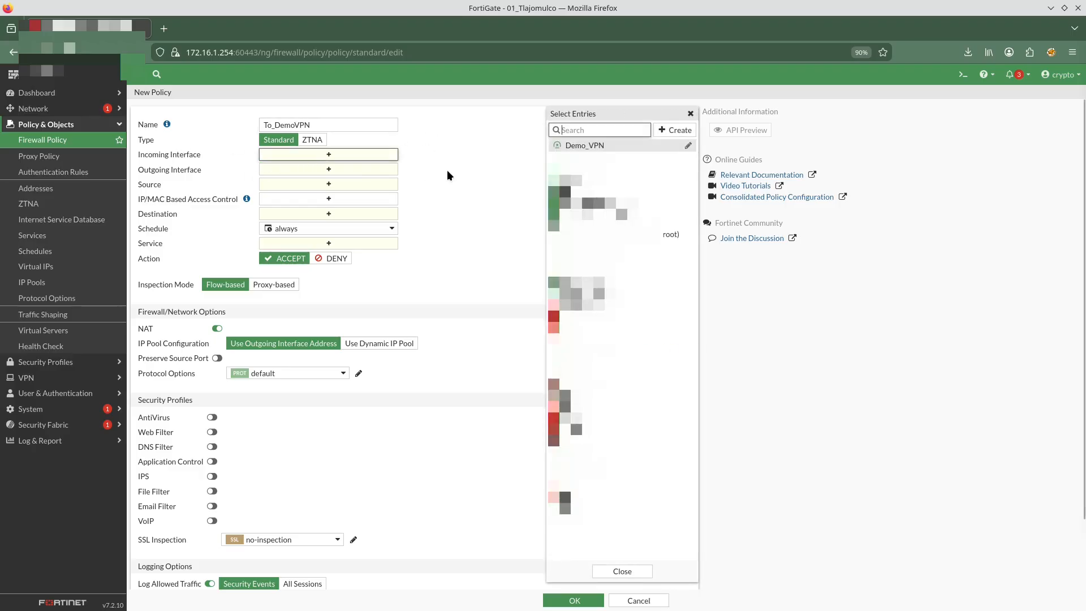
click(590, 197)
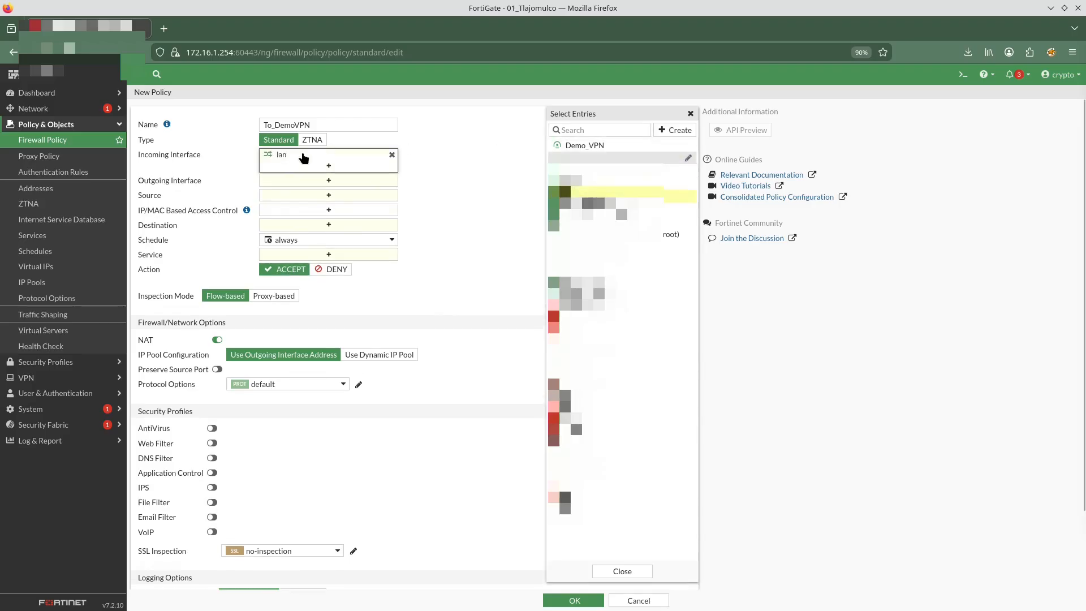
click(314, 182)
click(586, 146)
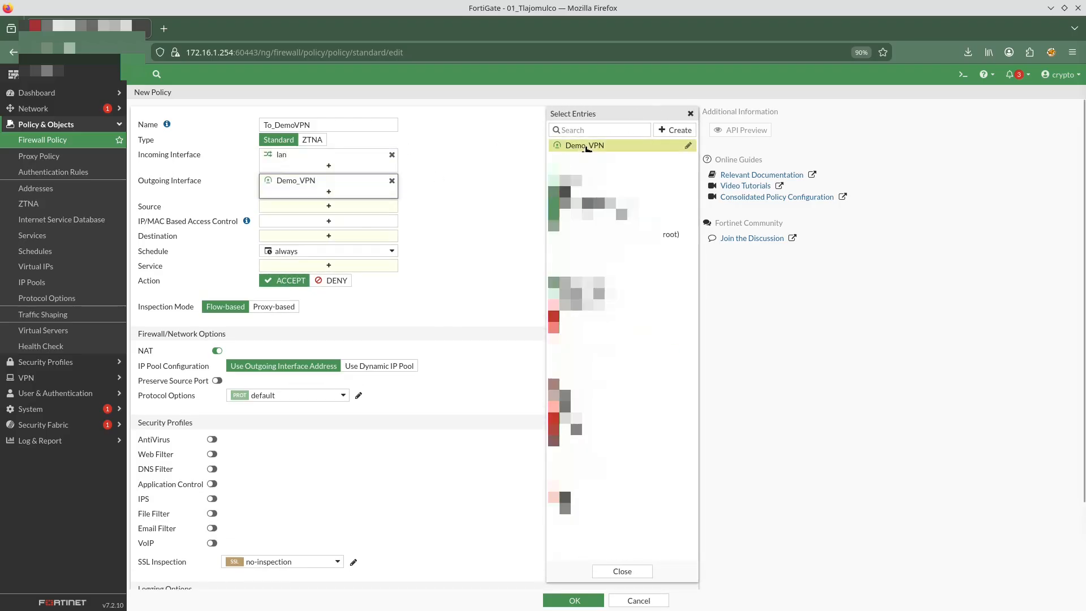
Set the policy's source address to LAN_Local and destination address to VPN_Demo_LAN
click(306, 206)
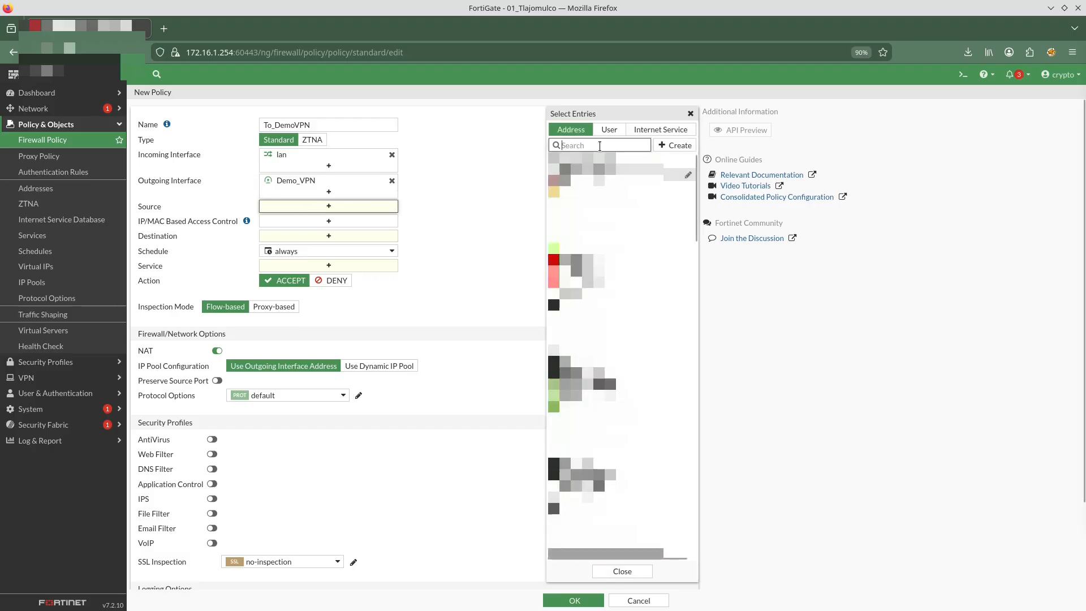
text(lan)
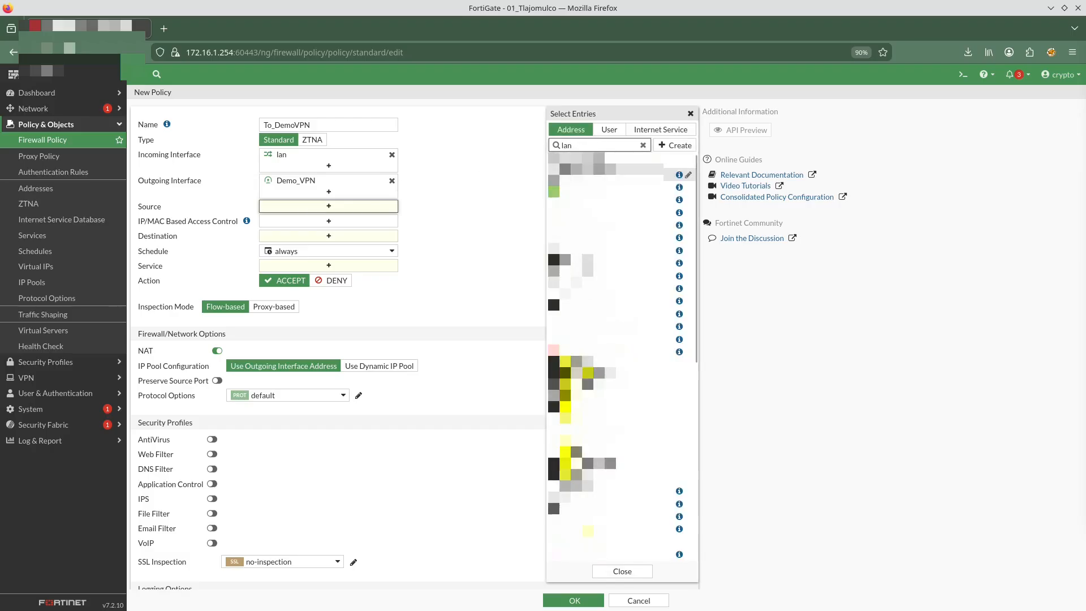
key(BackSpace)
key(BackSpace)
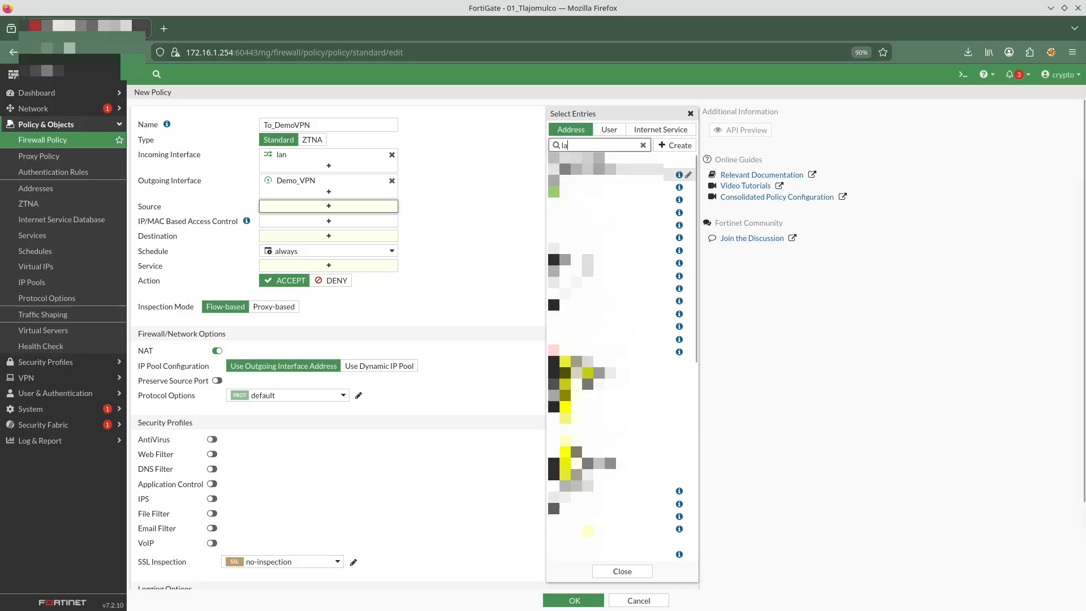
text(ocal)
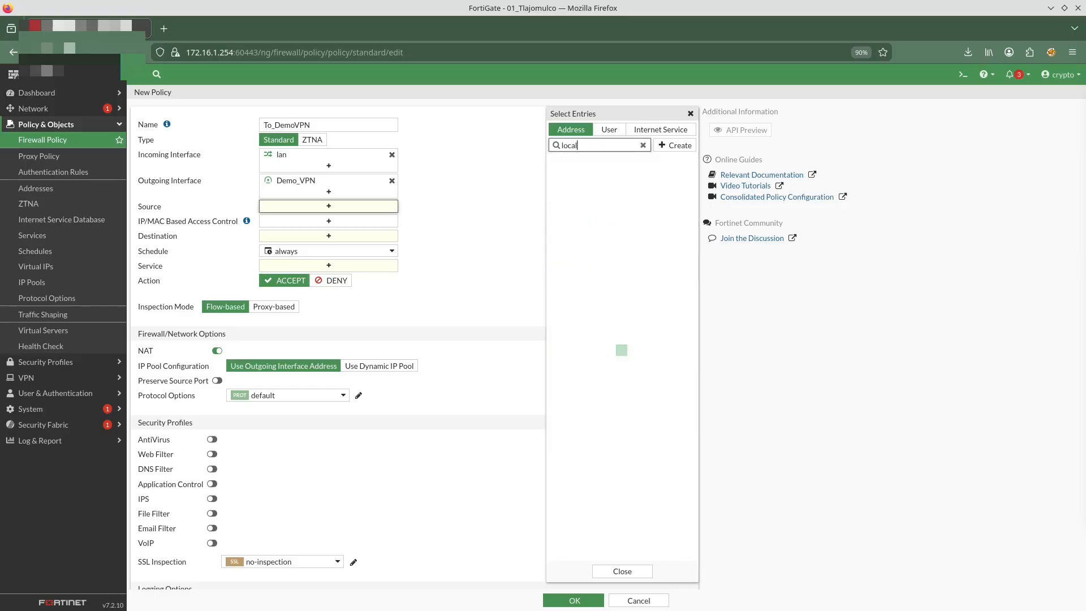
click(588, 180)
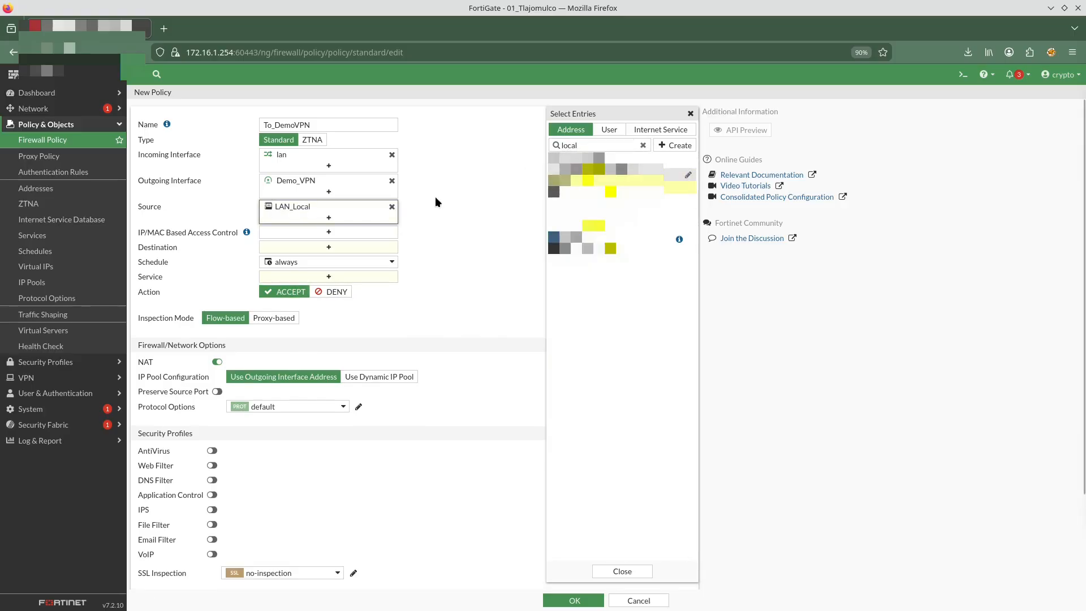
click(299, 248)
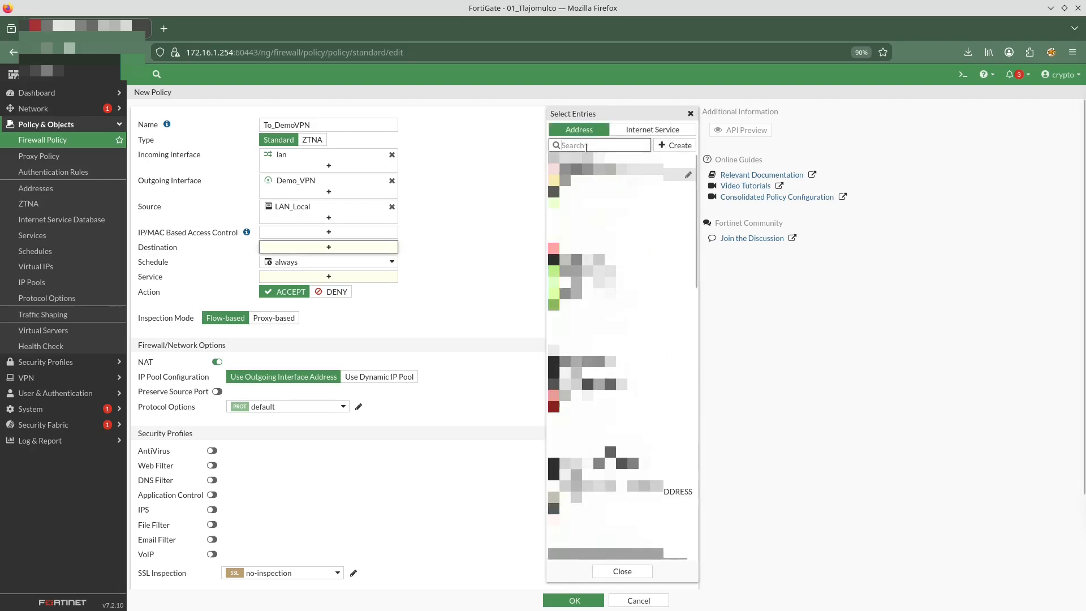
text(de)
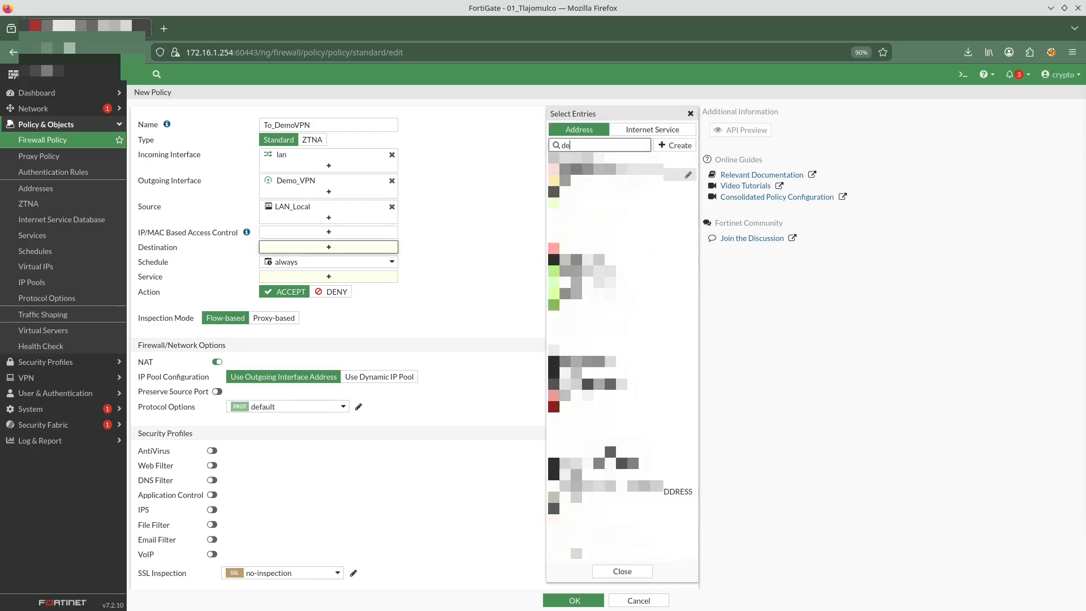
text(mo)
click(598, 168)
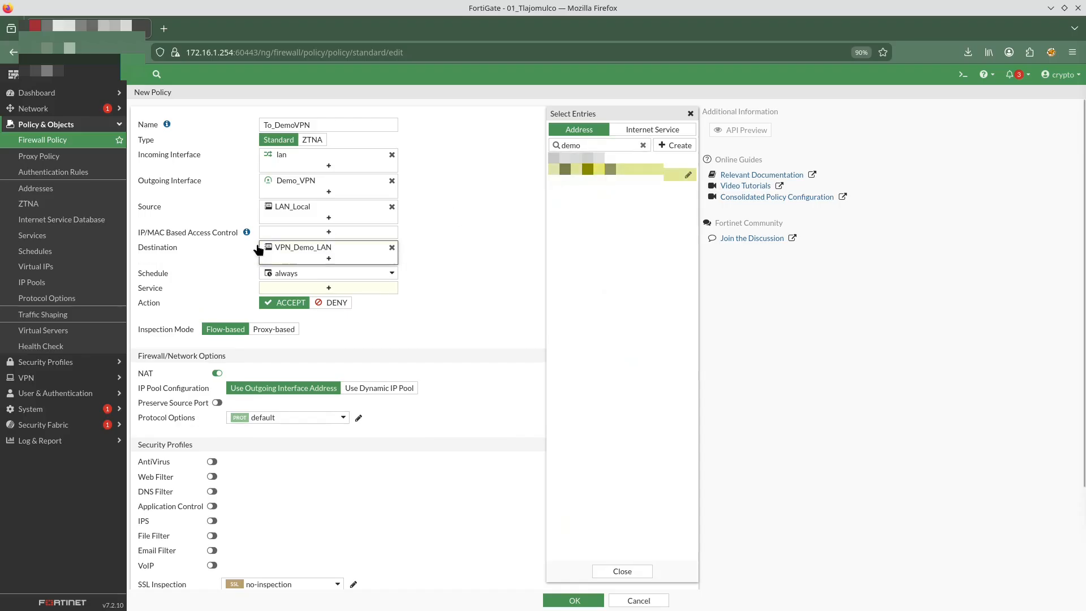
Set the service to ALL, disable NAT and save the To_DemoVPN policy
click(345, 289)
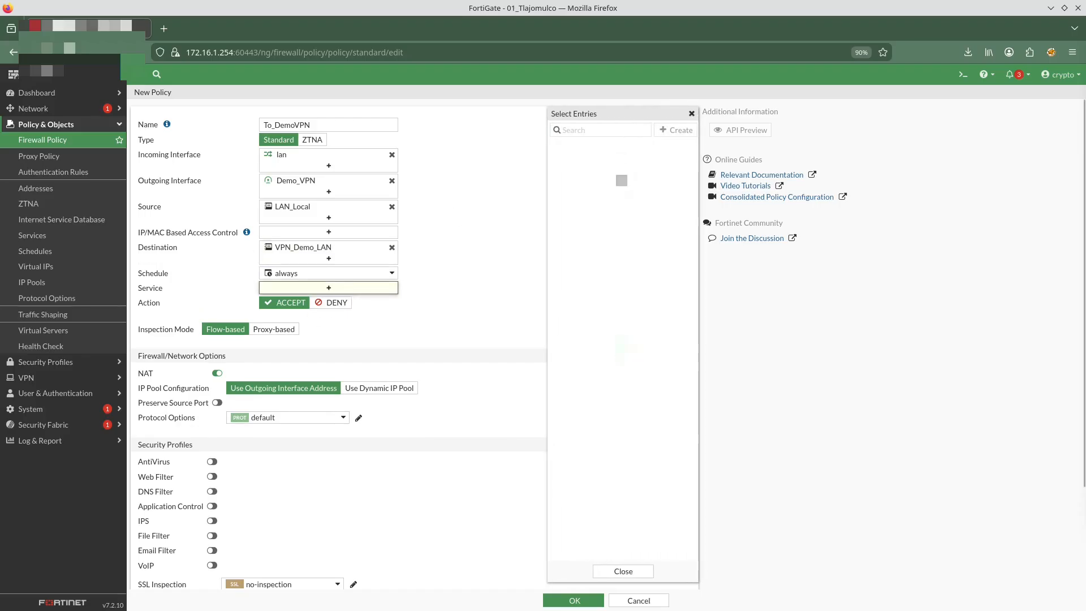
click(588, 169)
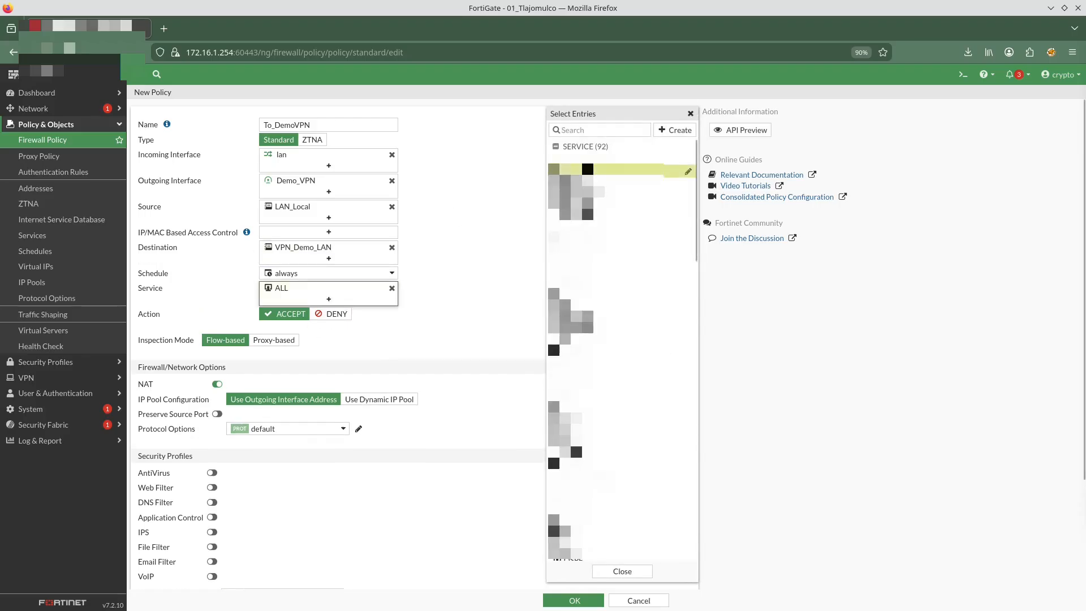
click(217, 384)
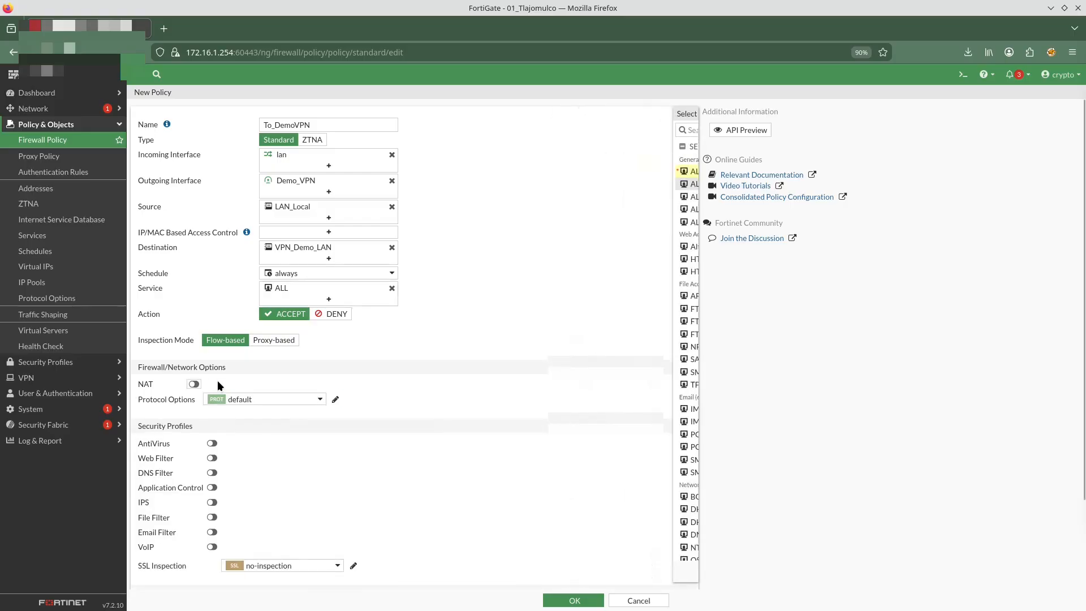
click(575, 600)
Start a new firewall policy named From_VPN_Demo
click(176, 93)
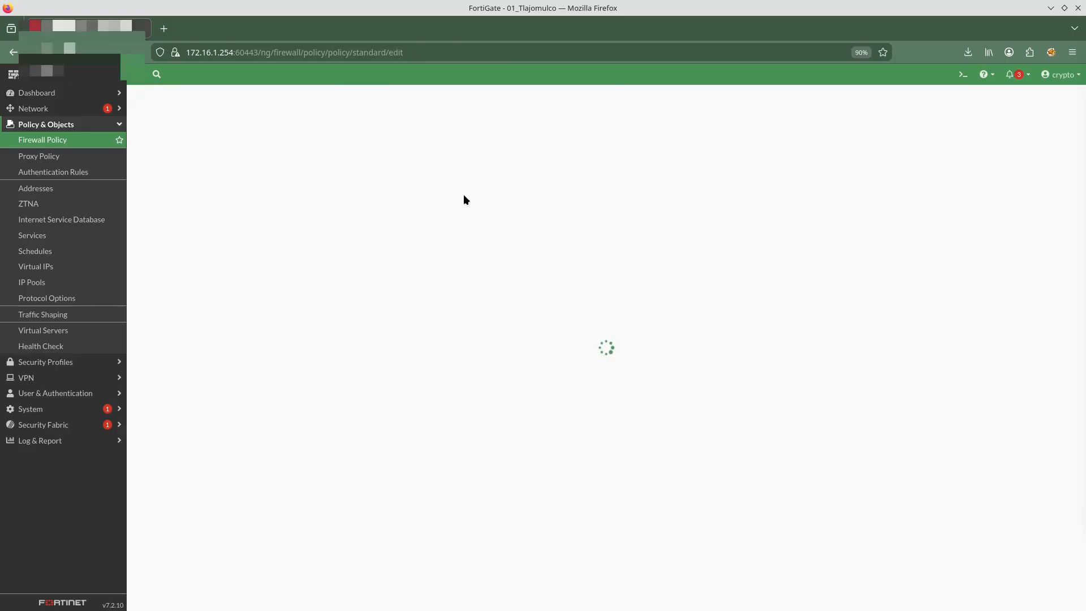
click(336, 126)
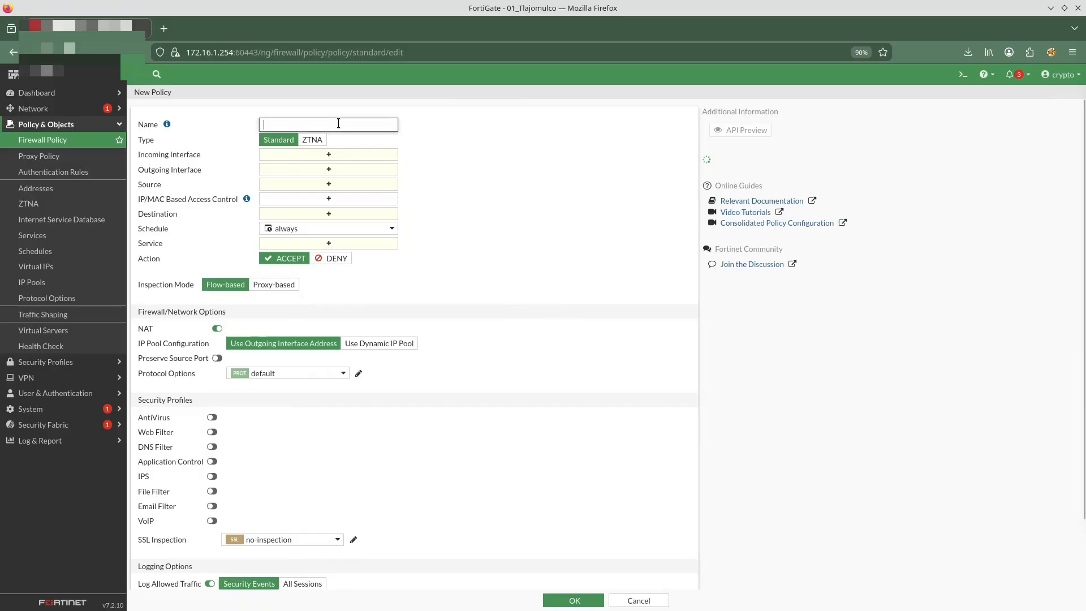
text(From)
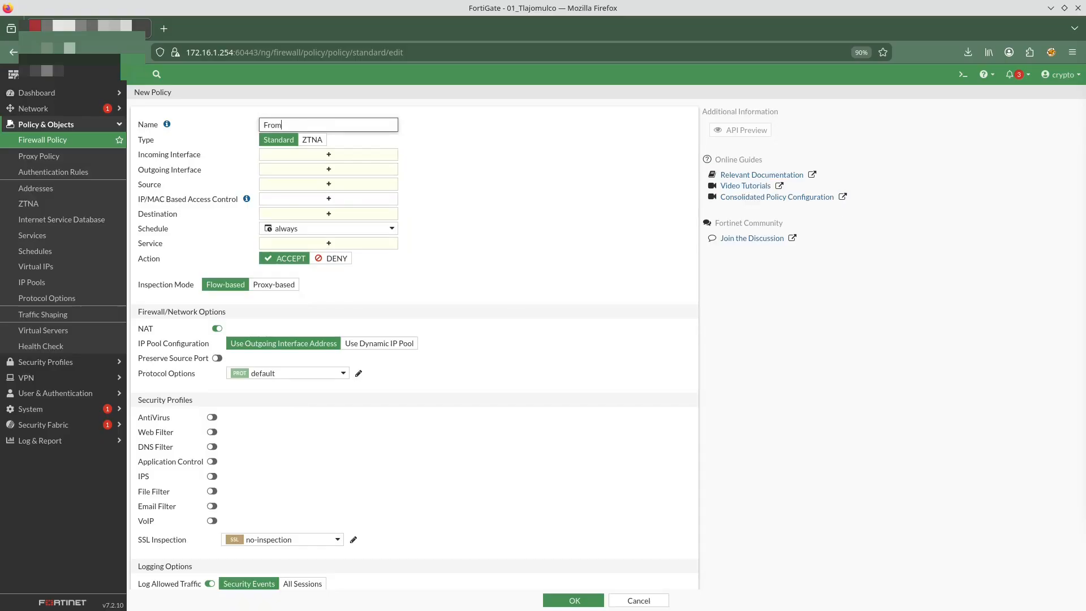
text(_VPN_Demo)
Set the policy's incoming interface to Demo_VPN and outgoing interface to lan
click(301, 156)
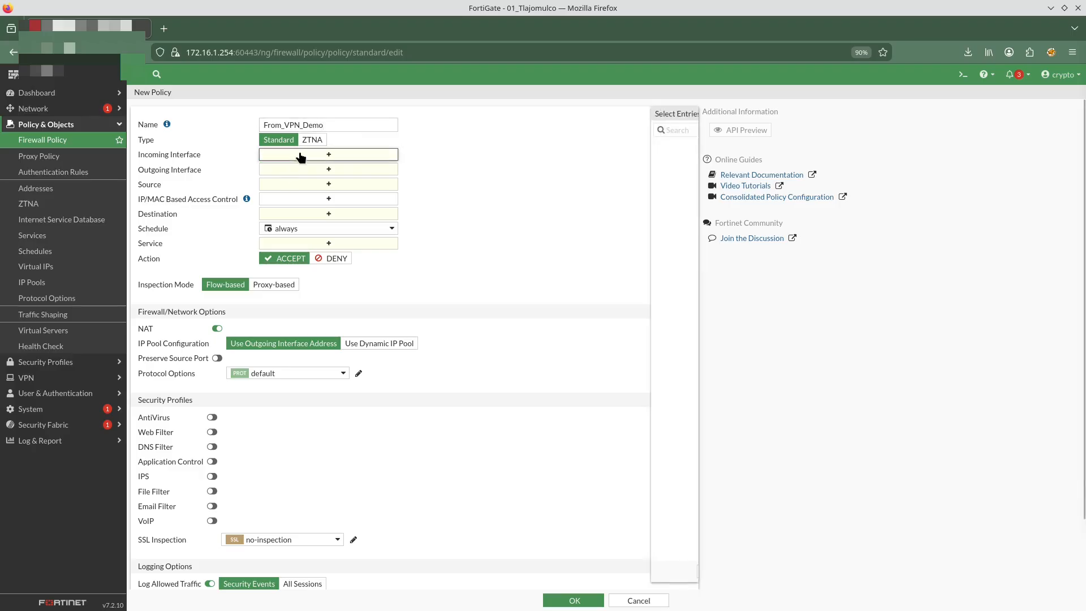
click(613, 146)
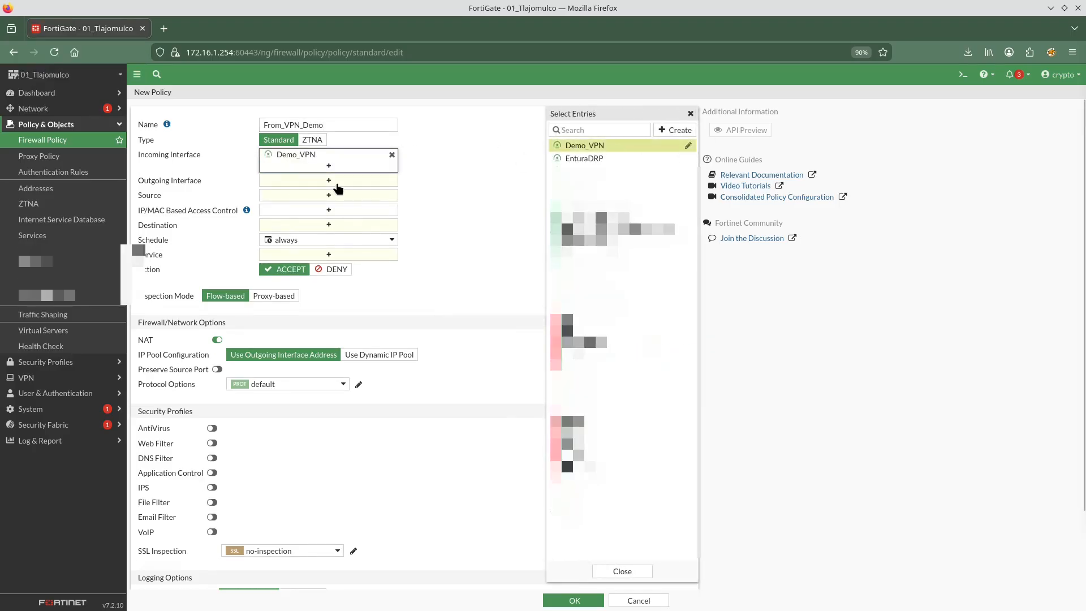
click(342, 181)
click(577, 195)
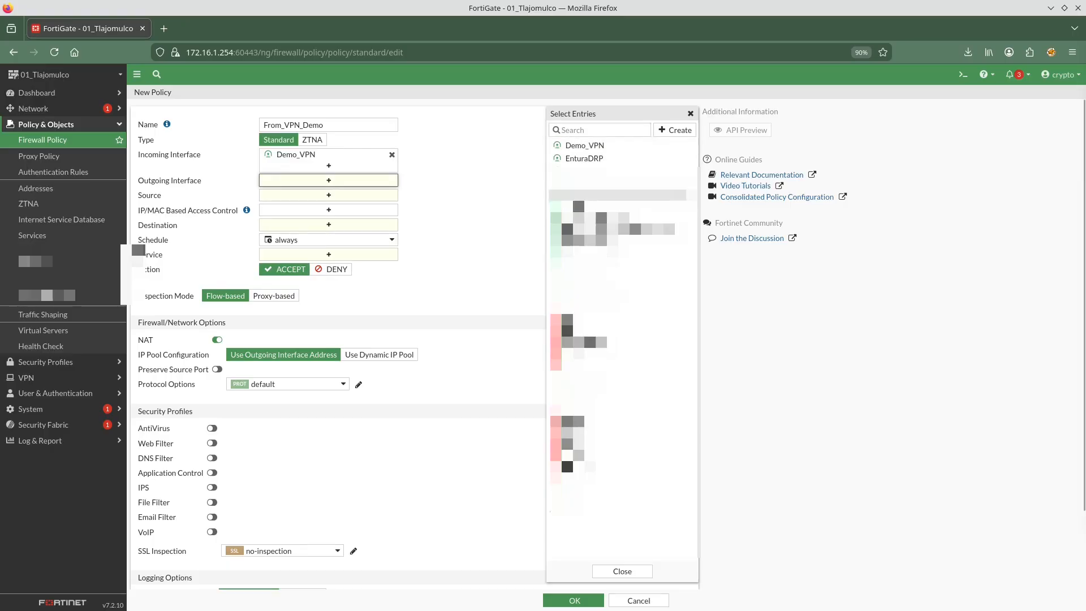
Set the policy's source address to VPN_Demo_LAN and destination address to LAN_Local
click(319, 207)
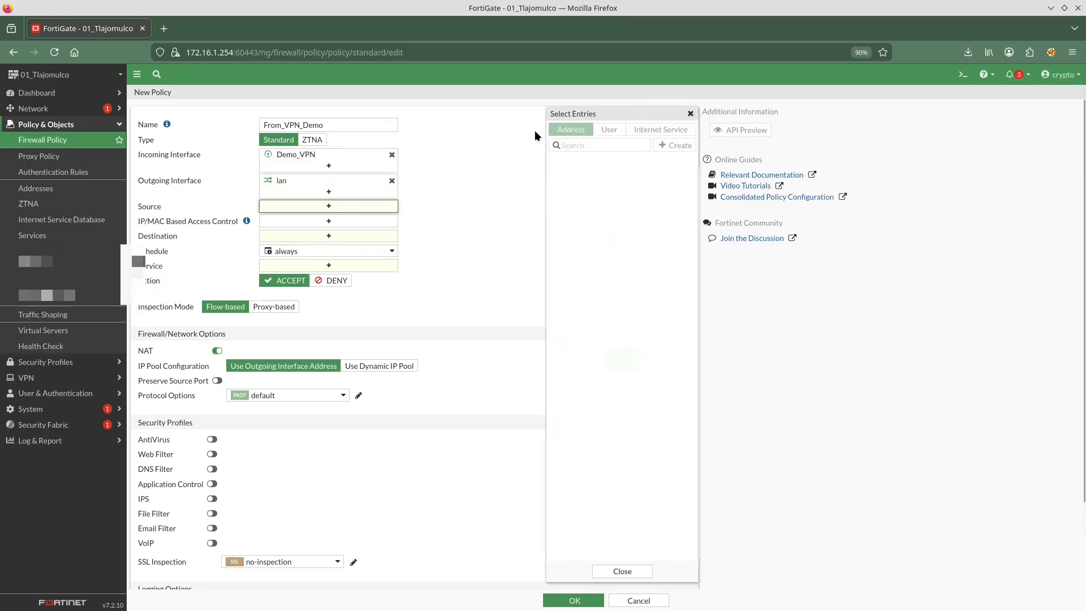
click(566, 145)
text(demk9o)
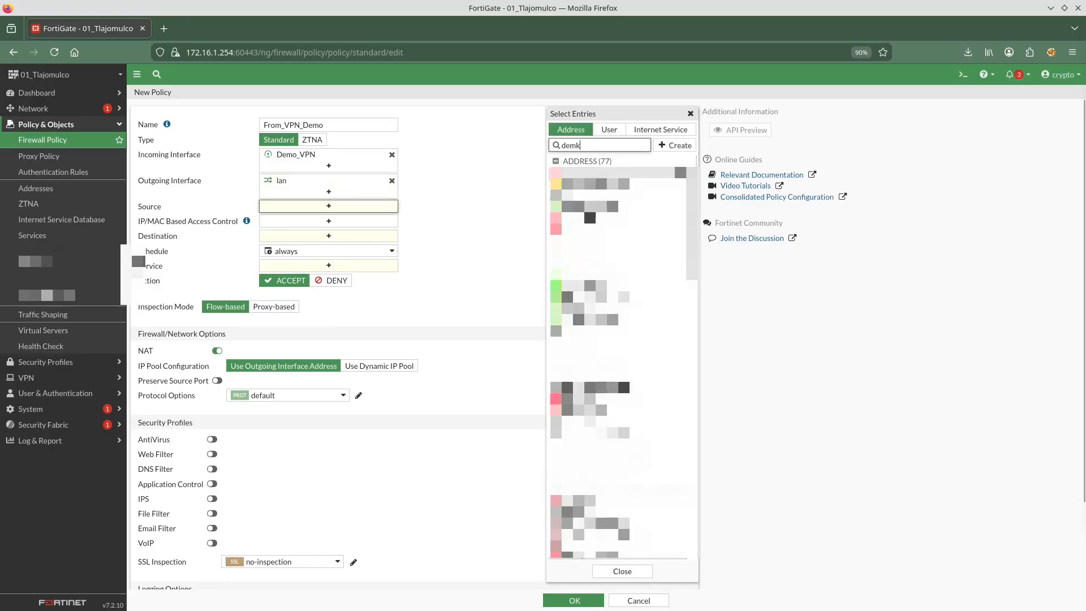
key(BackSpace)
key(BackSpace)
key(BackSpace)
text(o)
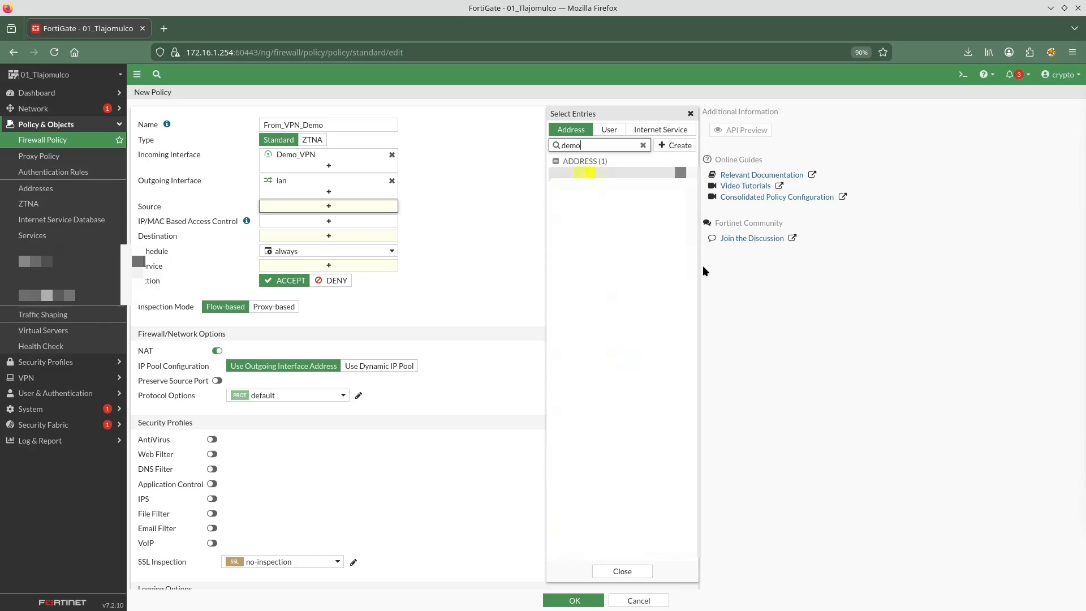
click(622, 173)
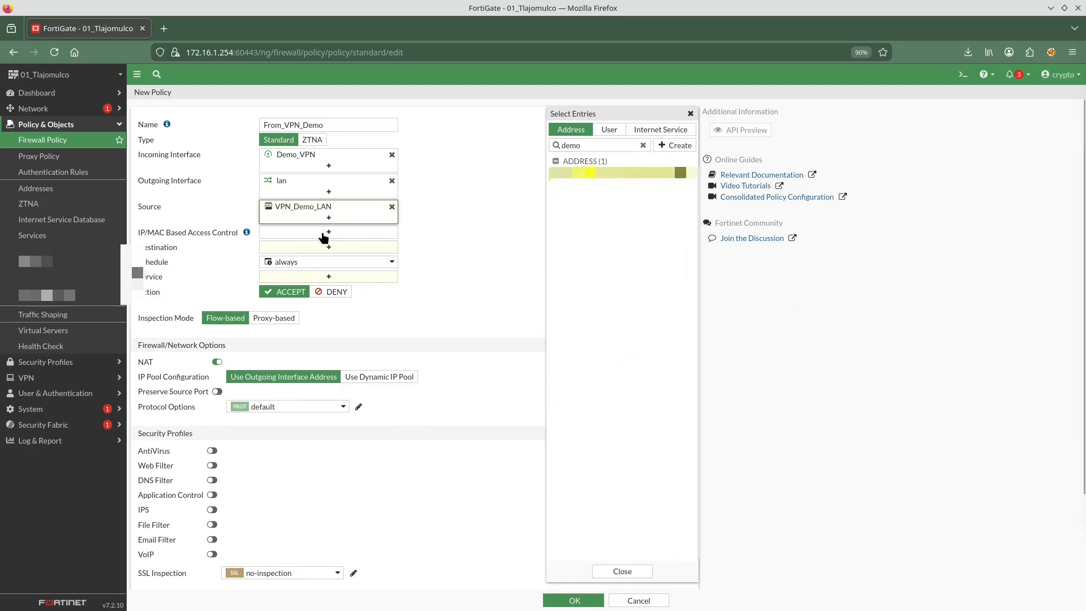
click(325, 247)
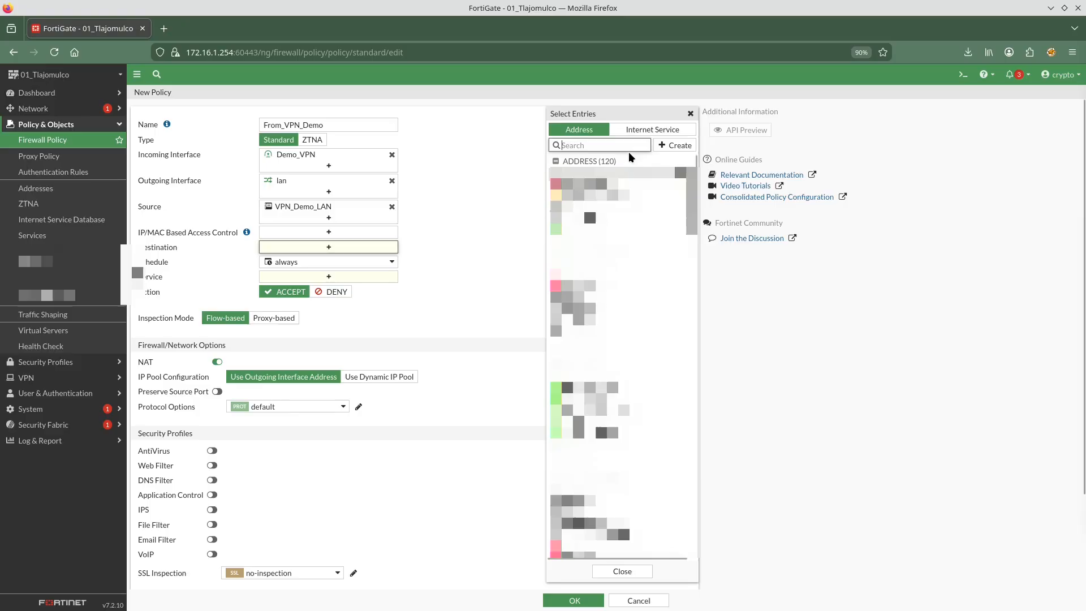
text(loa)
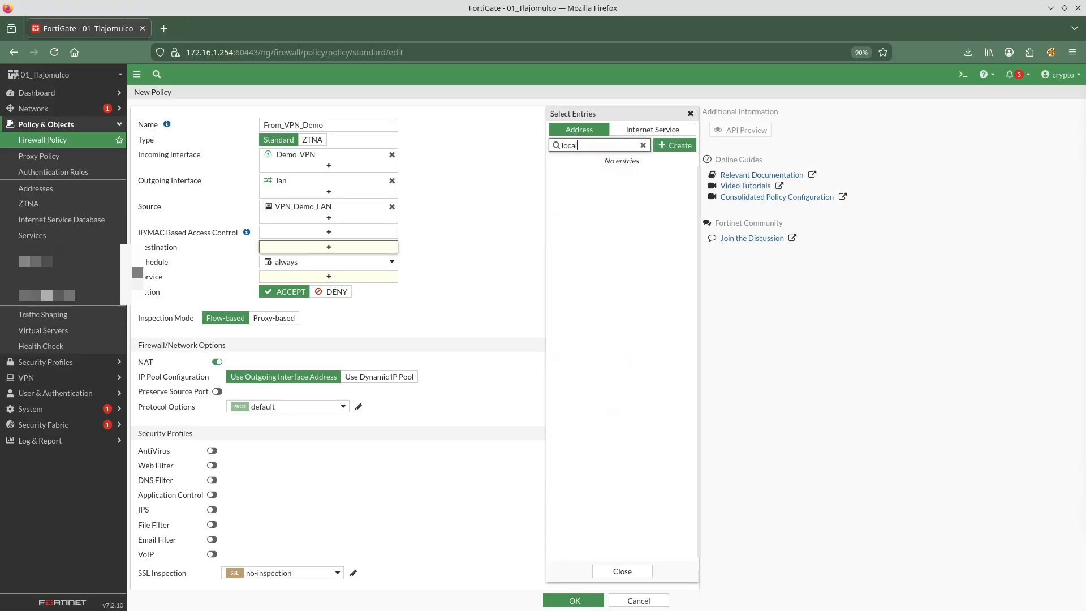
click(632, 185)
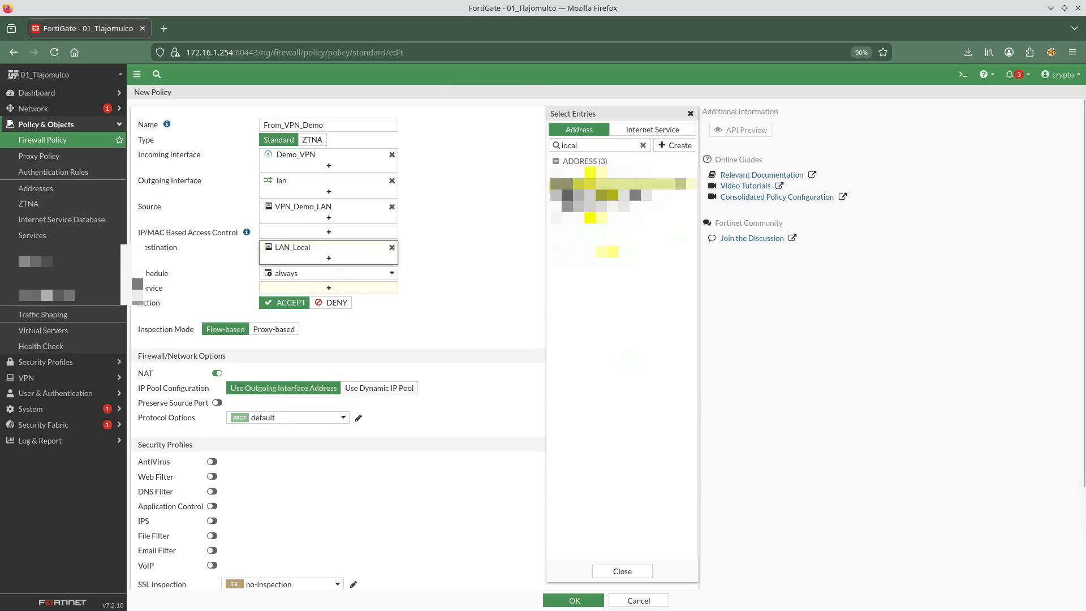
Set the service to ALL, disable NAT and save the From_VPN_Demo policy
click(325, 289)
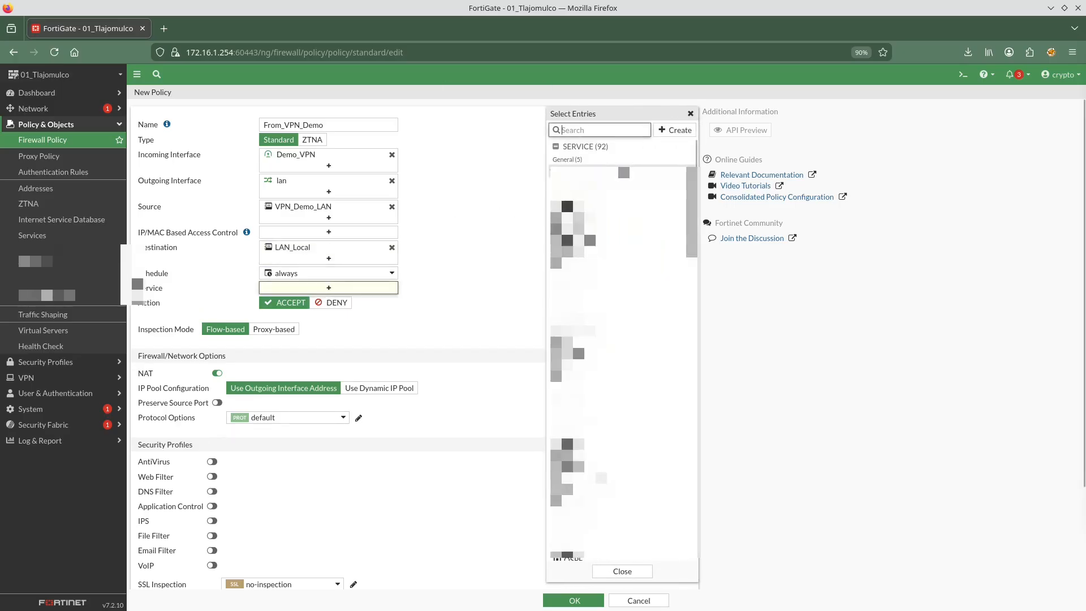
click(596, 171)
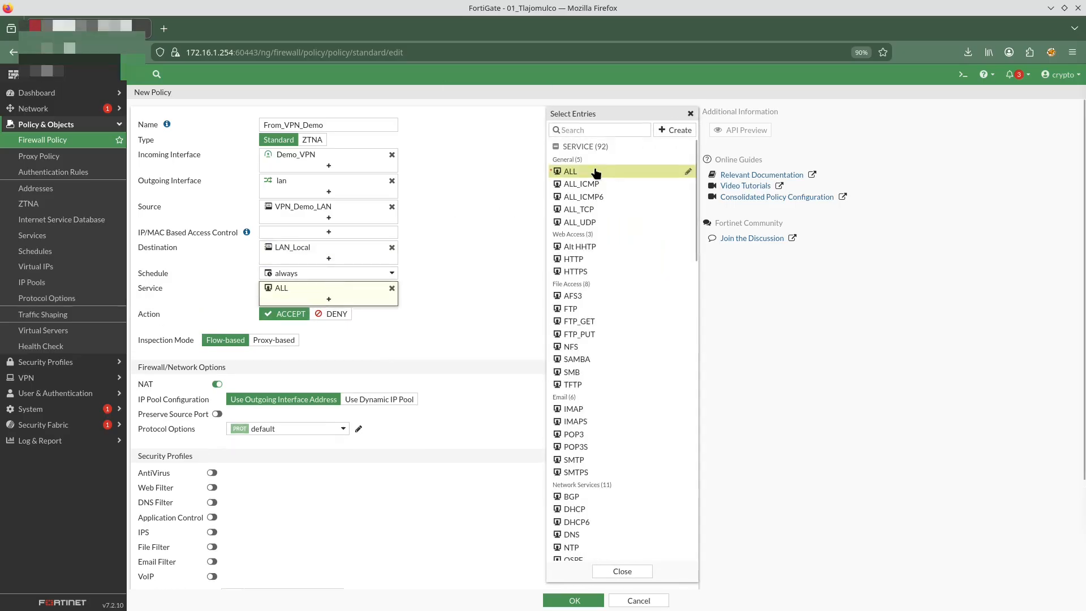
click(215, 385)
click(575, 599)
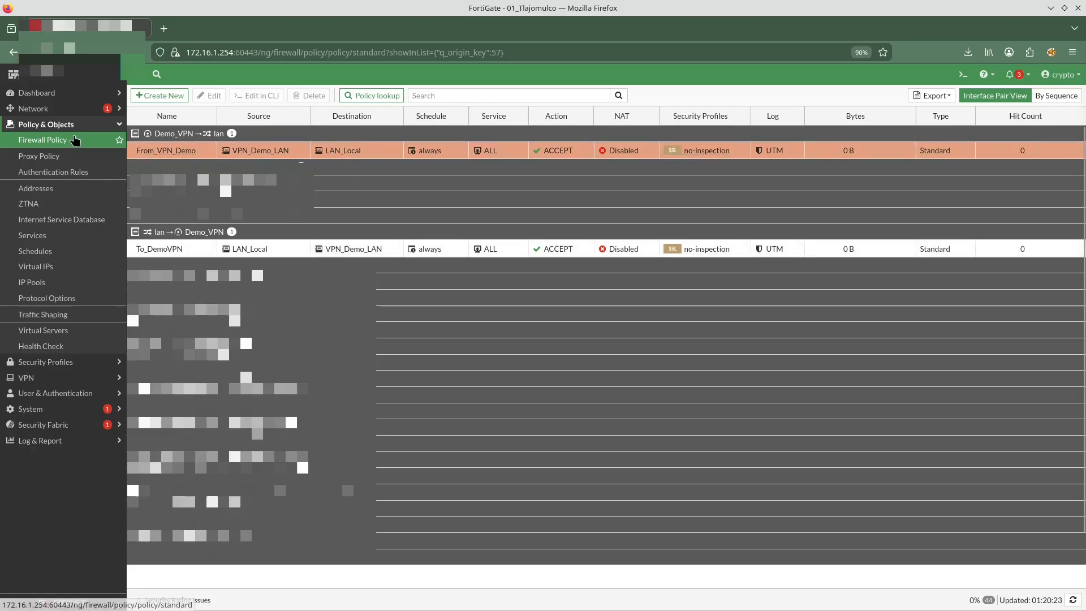
key(XF86AudioLowerVolume)
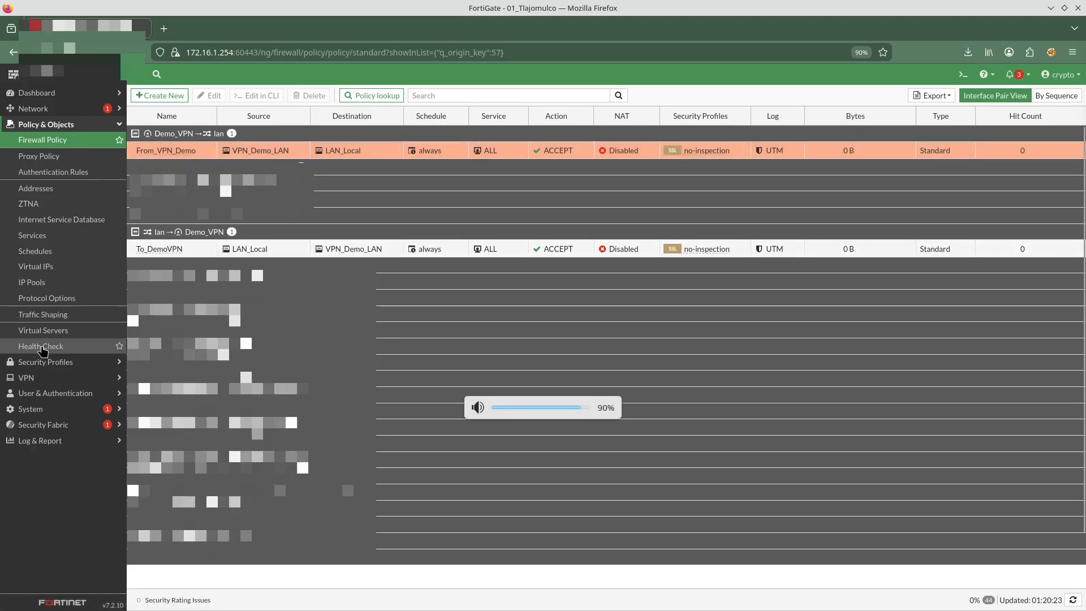
Switch to the OPNsense firewall and open the IPsec Pre-Shared Keys page
click(26, 377)
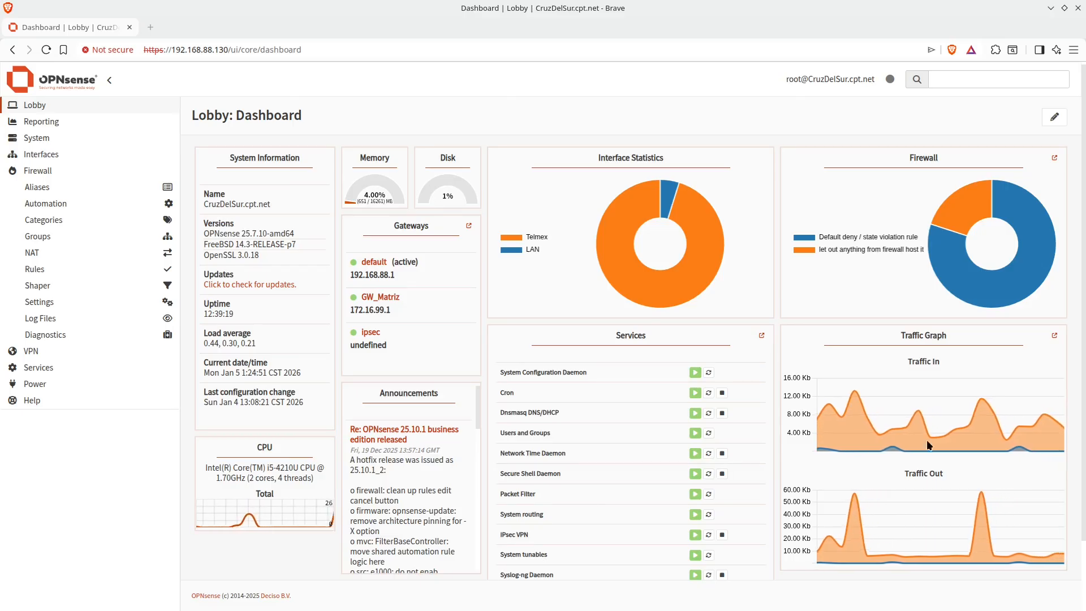
click(57, 352)
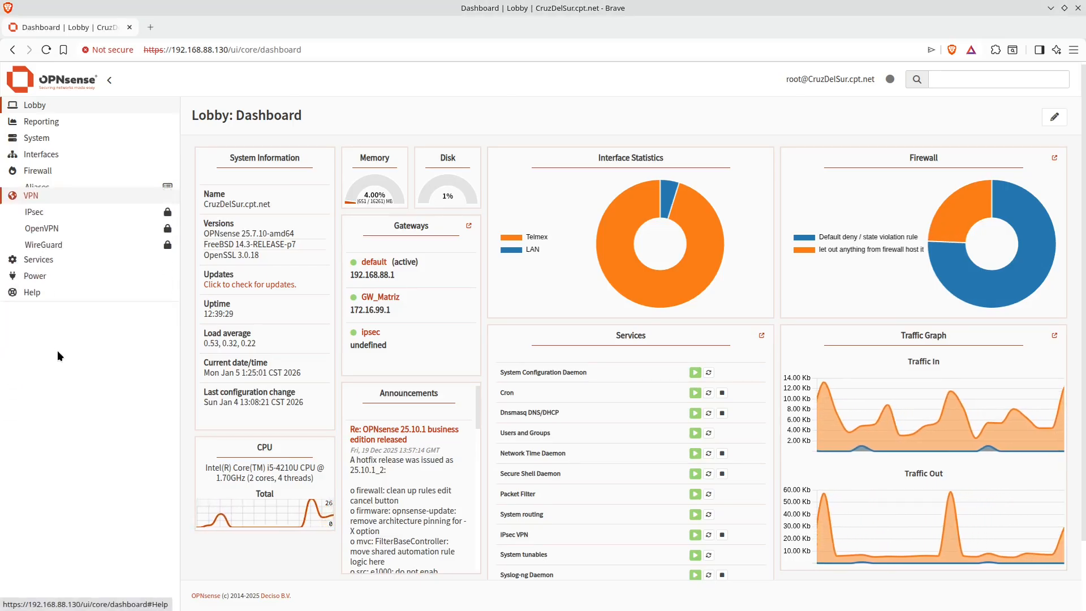
click(45, 208)
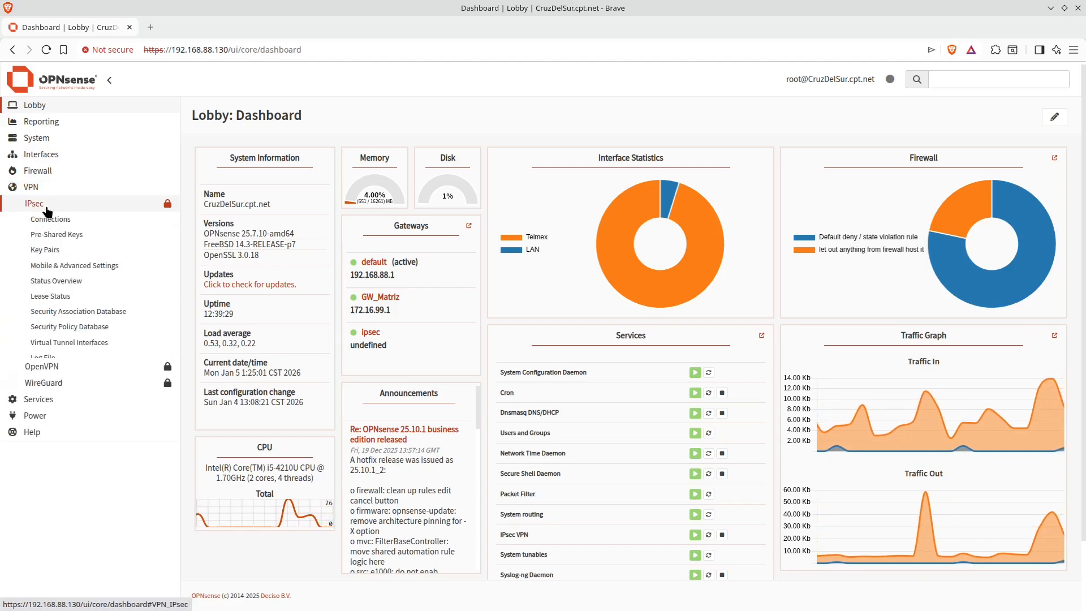
click(54, 235)
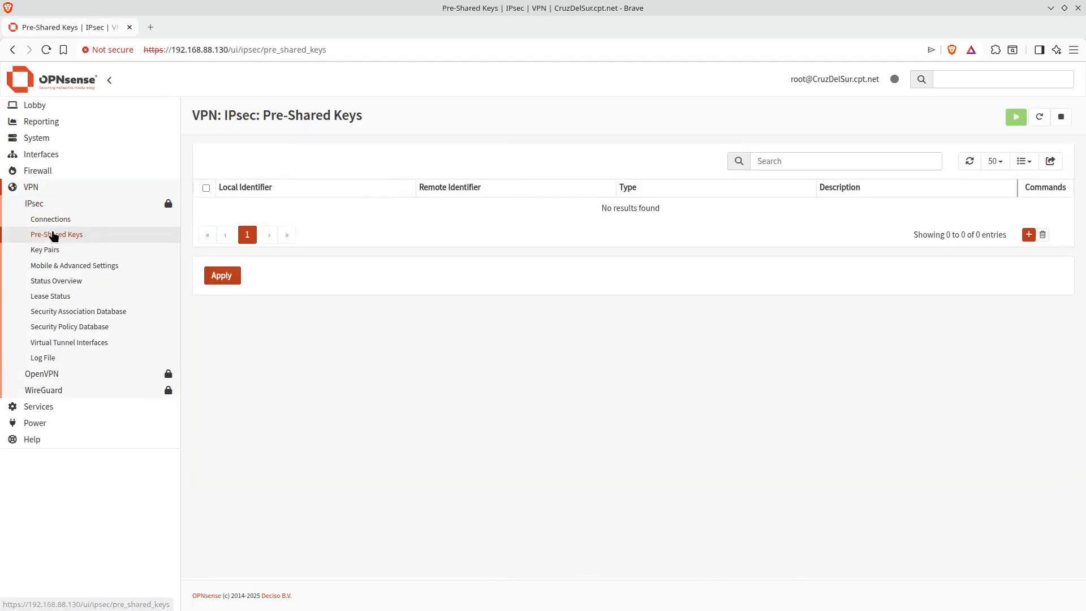
click(1029, 234)
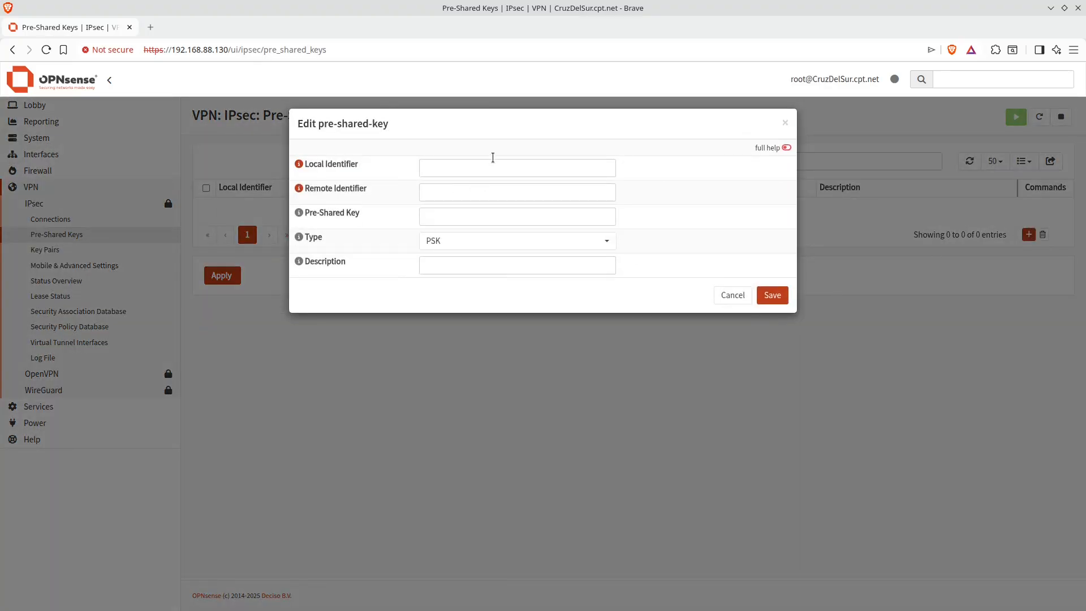
click(494, 165)
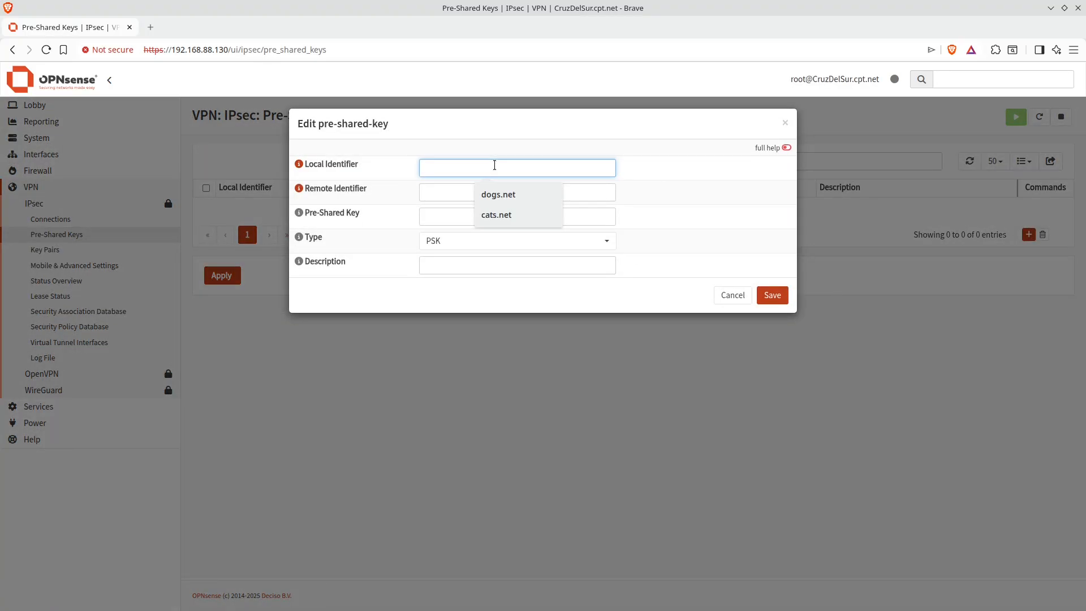
click(549, 198)
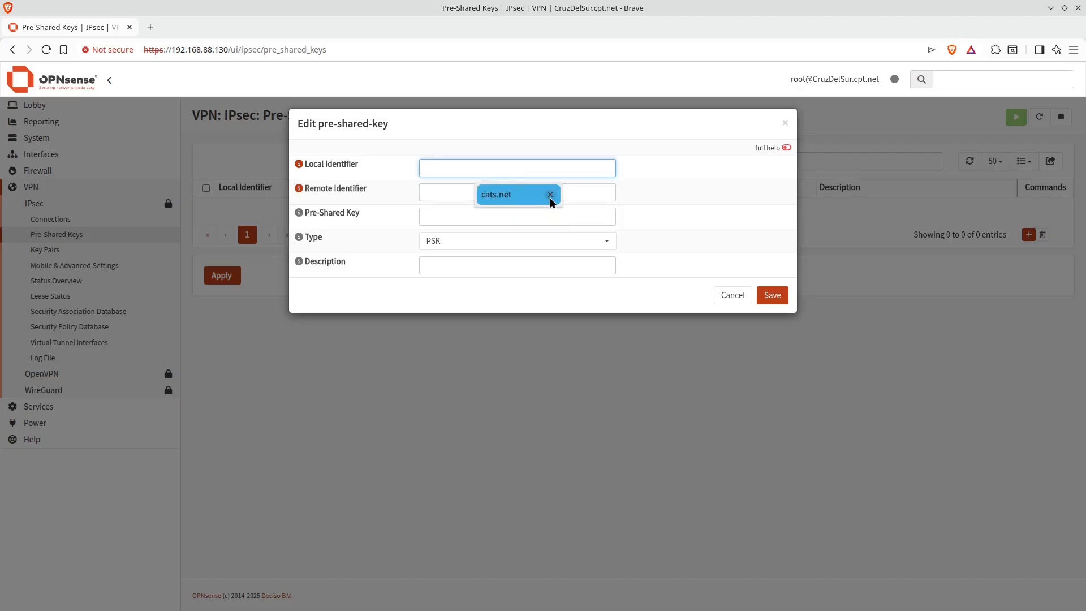
click(550, 195)
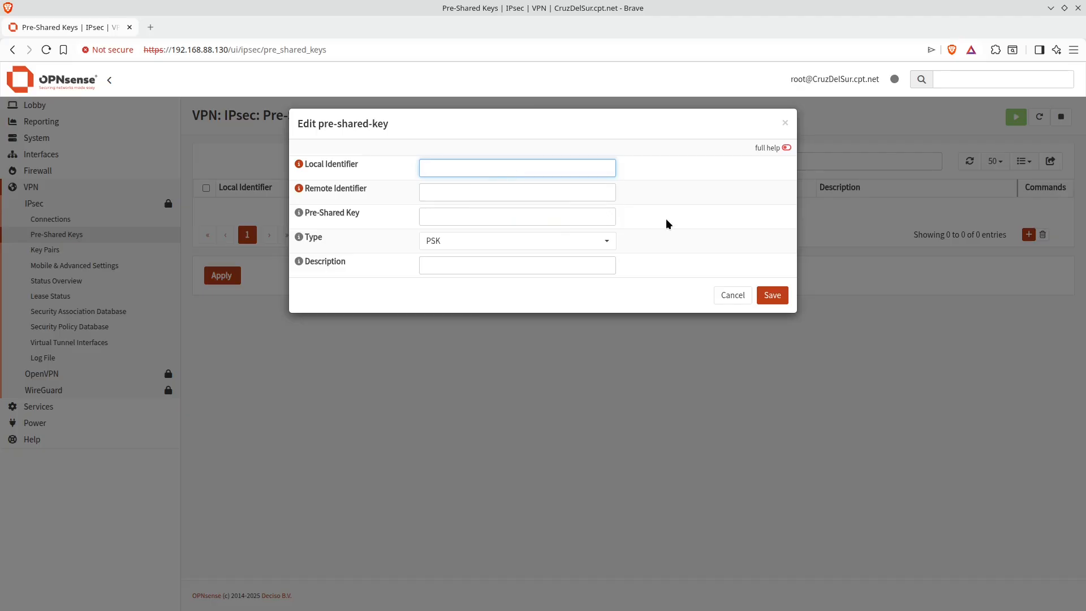
click(737, 296)
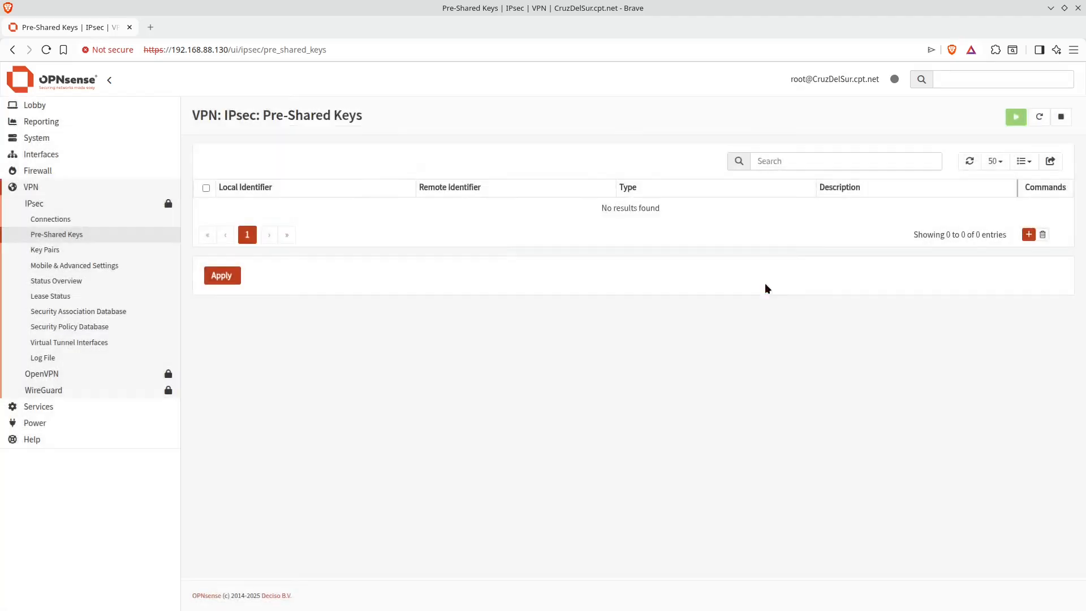
Add a pre-shared key entry with local identifier cats.net and remote identifier dogs.net
click(1028, 236)
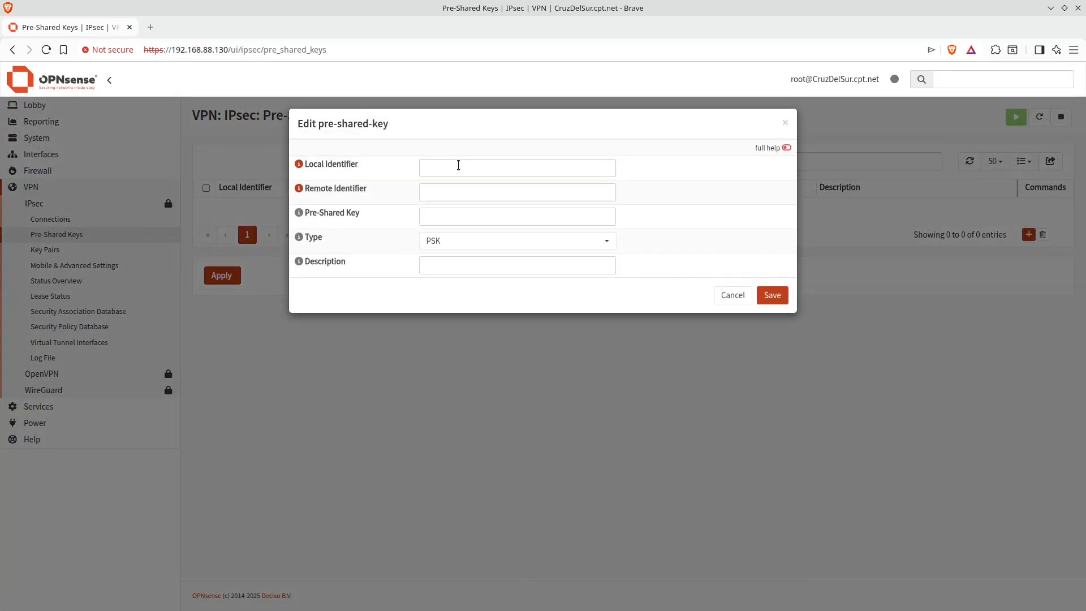
click(458, 165)
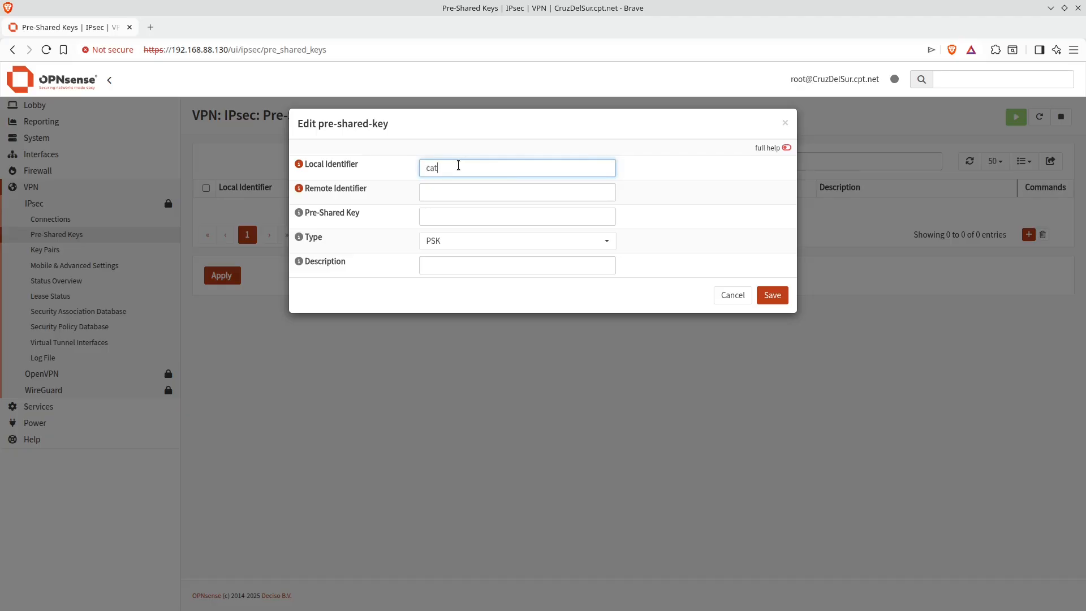
text(cats.net)
key(Tab)
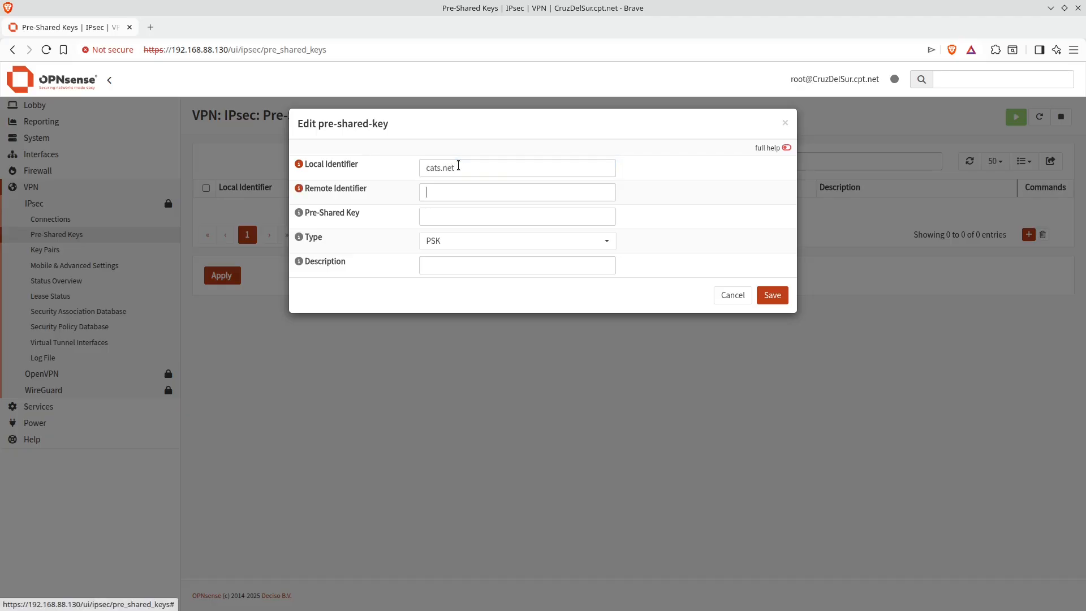
text(dogs)
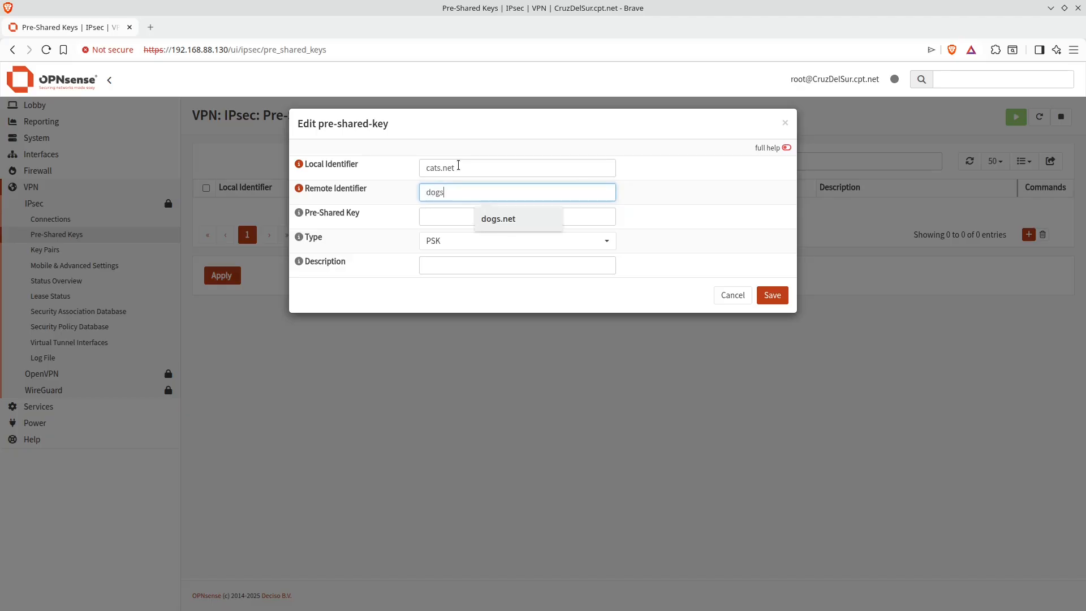
text(.net)
key(Tab)
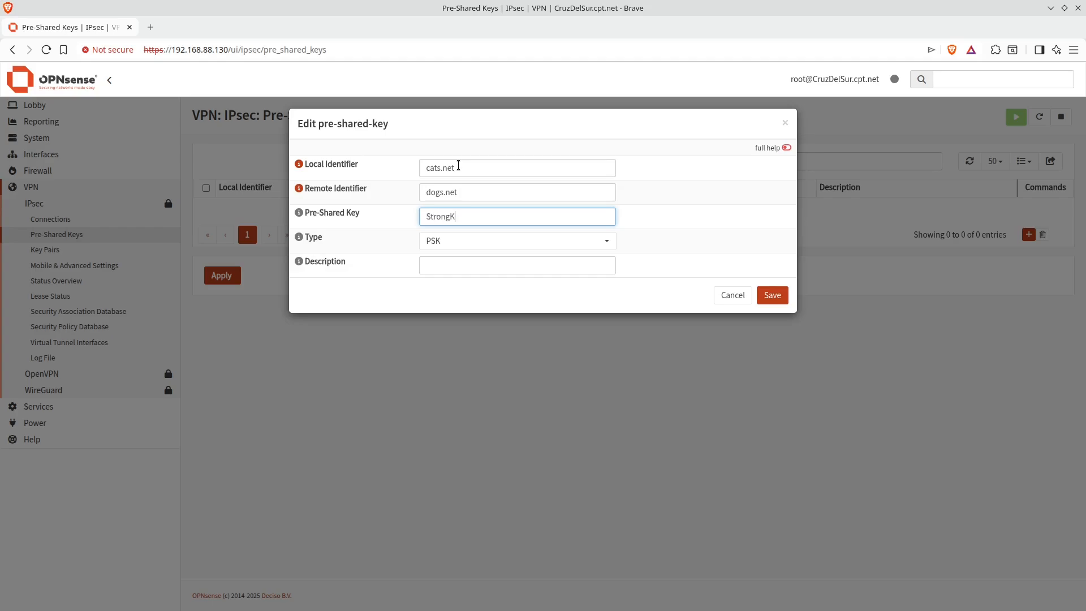
Enter the pre-shared key value, save the entry and apply the changes
click(772, 296)
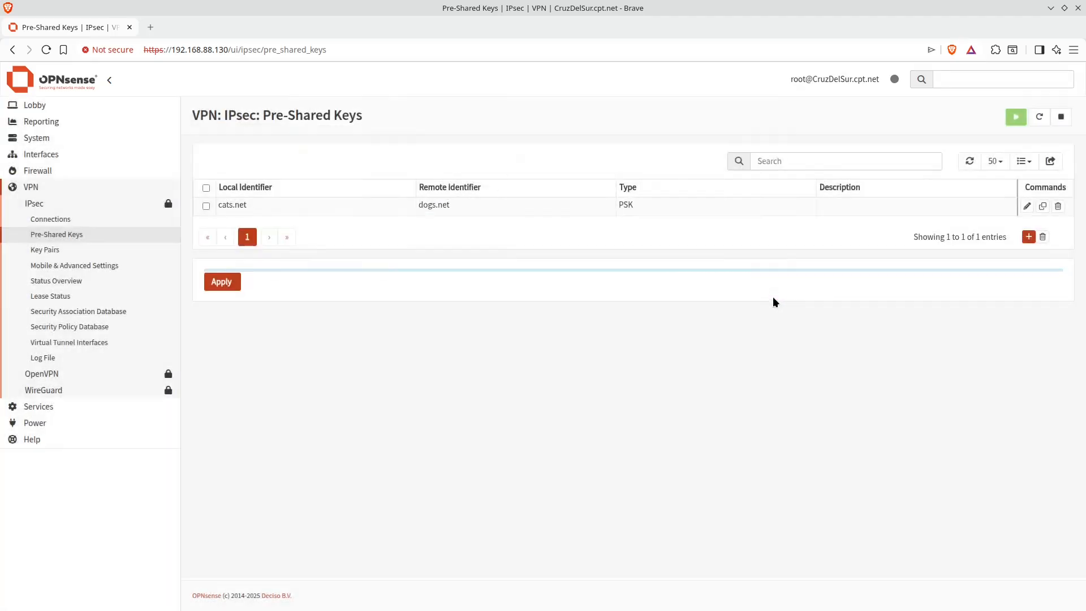
click(227, 319)
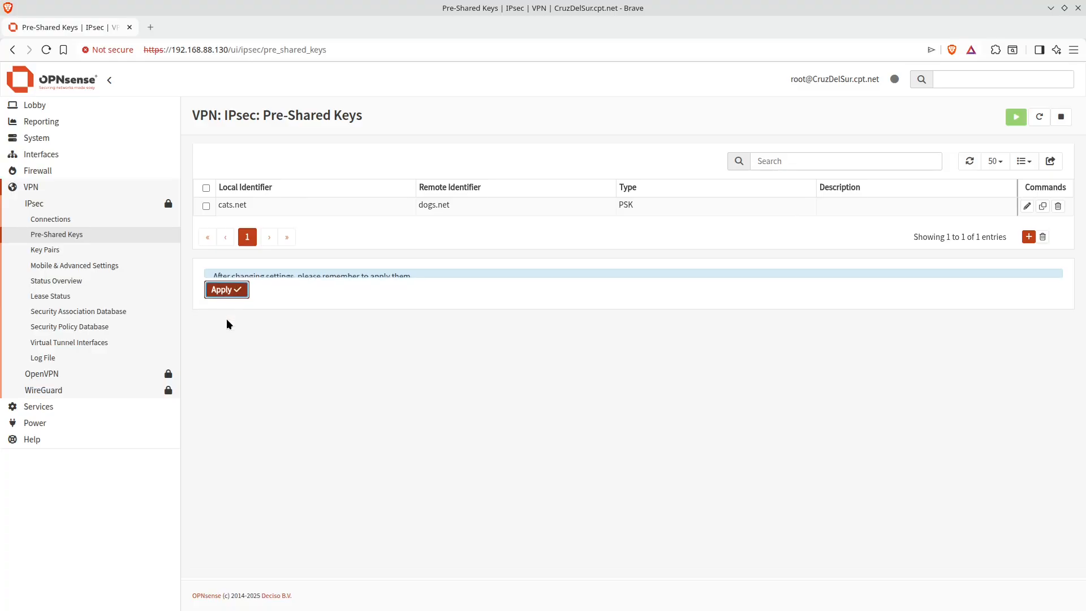
Start a new IPsec connection and set its proposal to aes256-sha256-modp2048 [DH14] instead of default
click(83, 219)
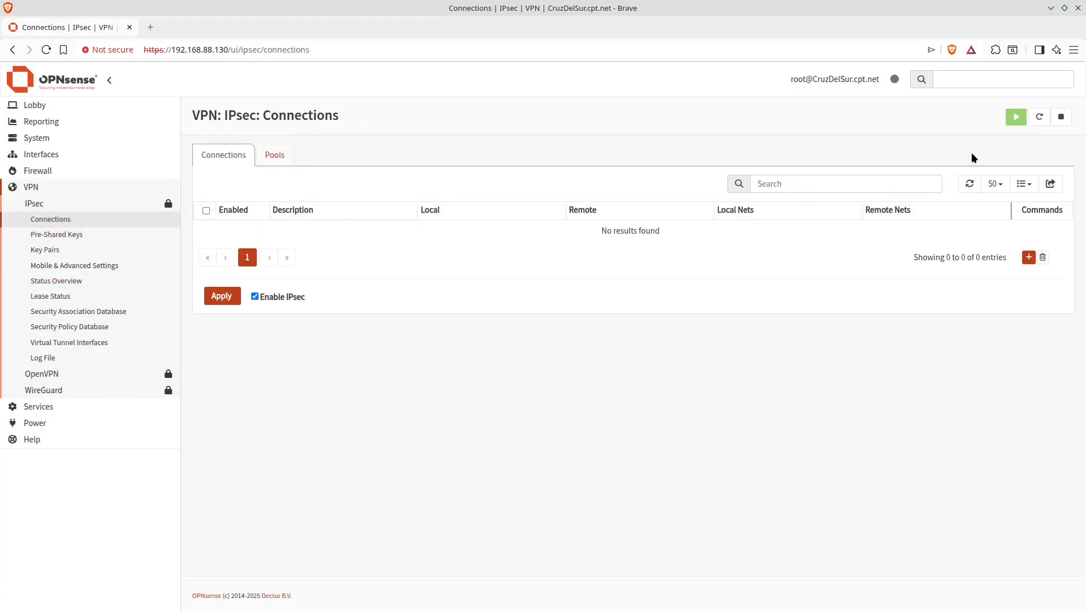
click(1028, 257)
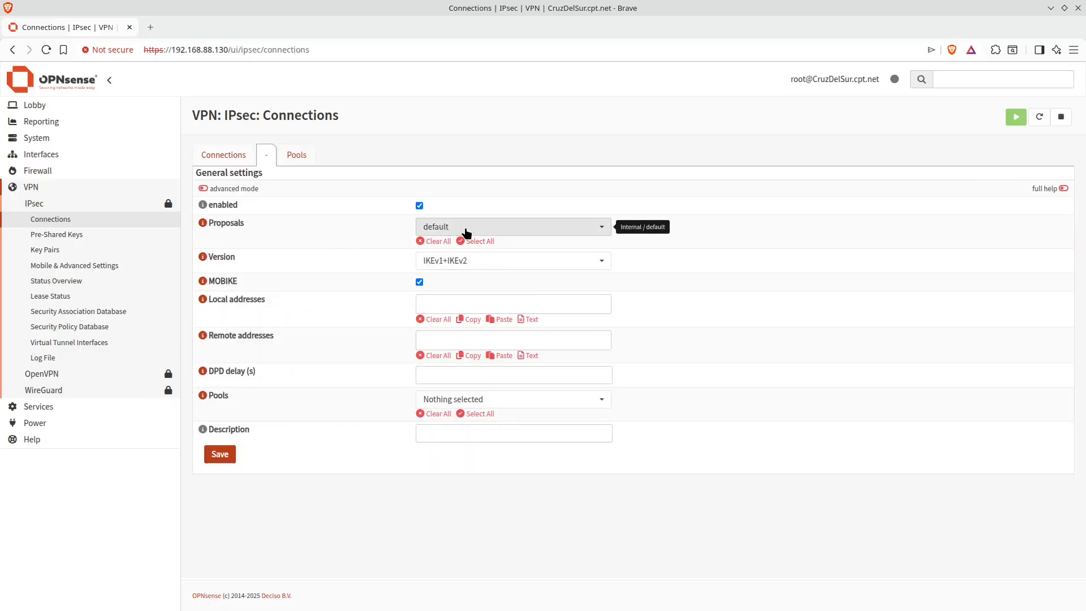
click(521, 233)
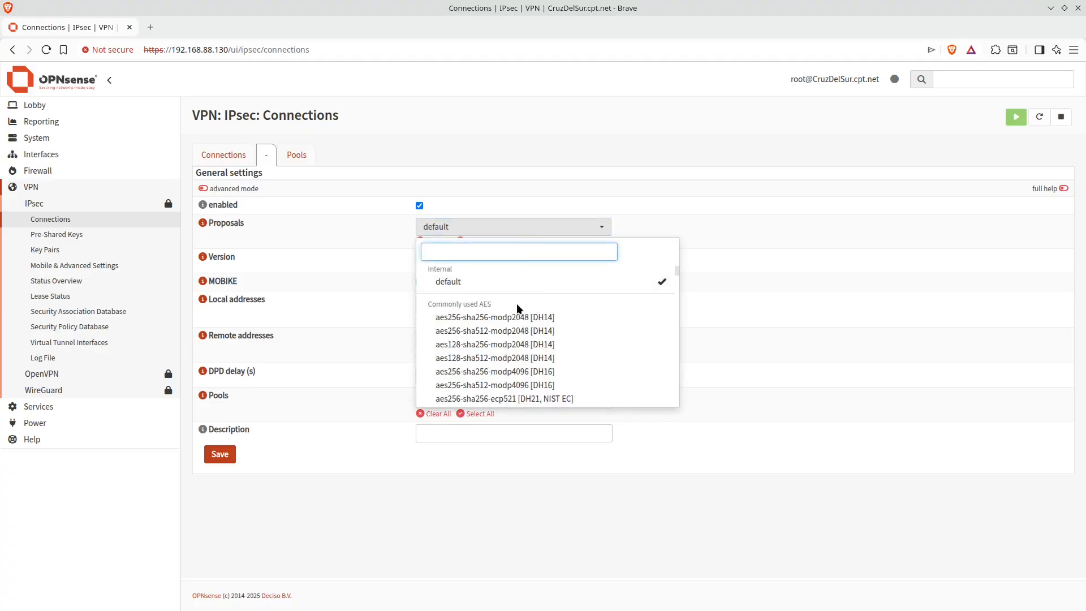
click(452, 321)
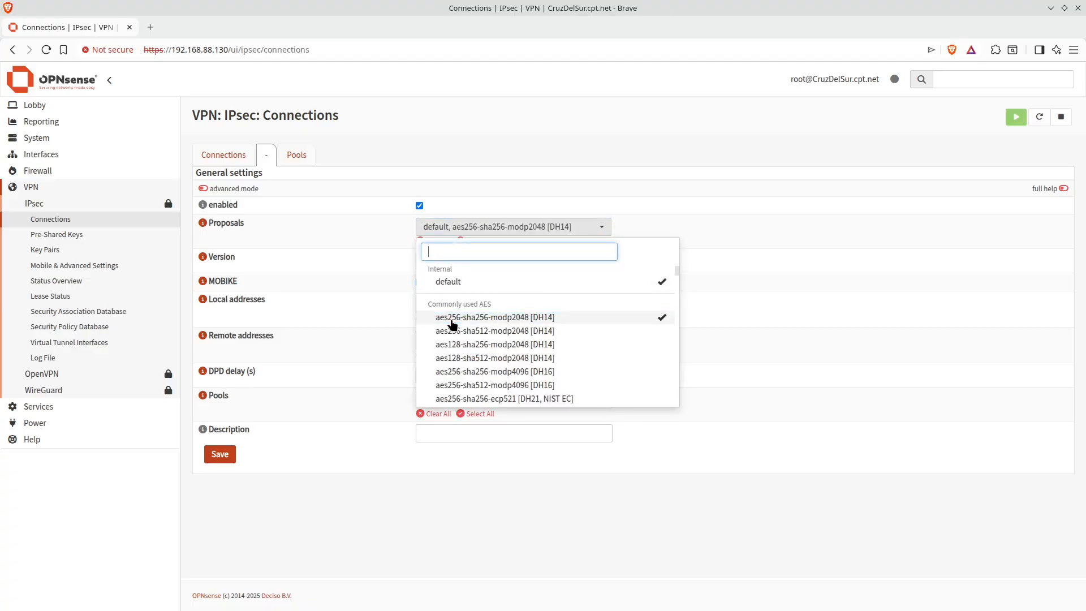
click(648, 283)
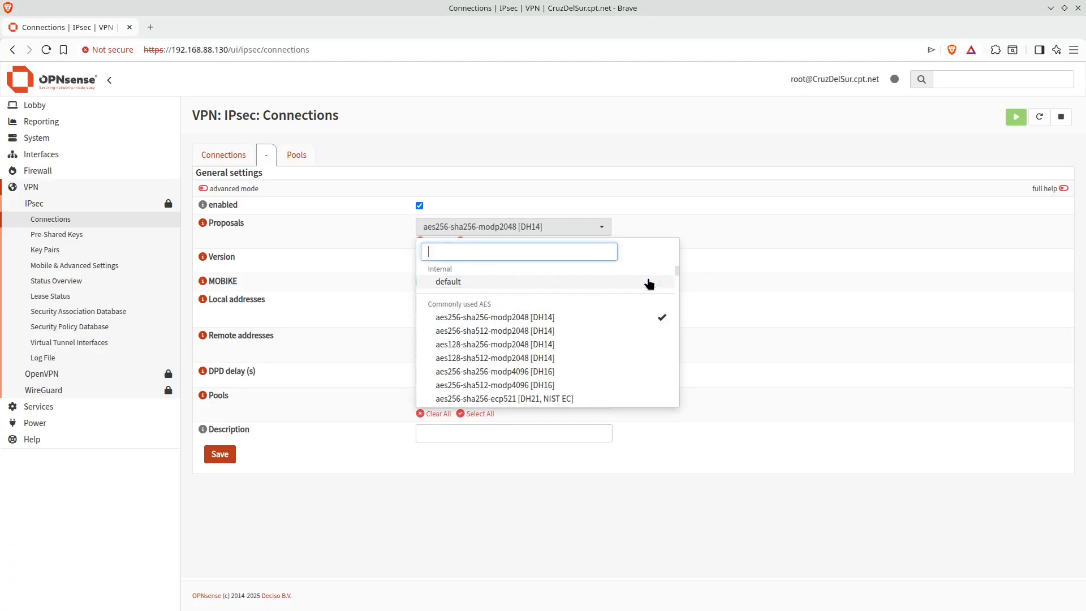
click(749, 209)
Set the IKE version to IKEv2, local address to 192.168.88.130 and remote address to example.com
click(521, 259)
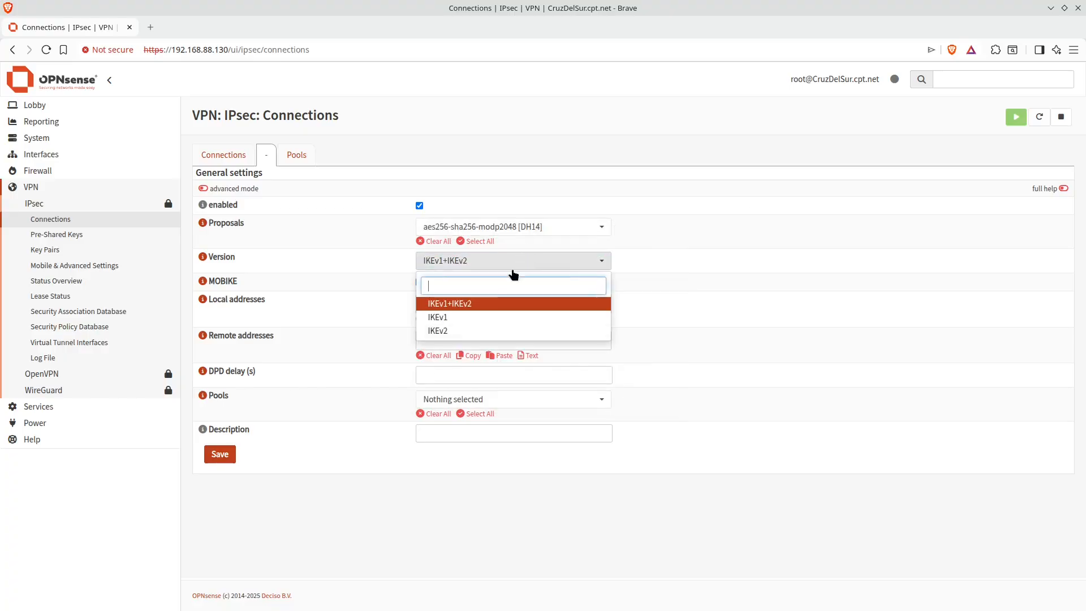
click(537, 332)
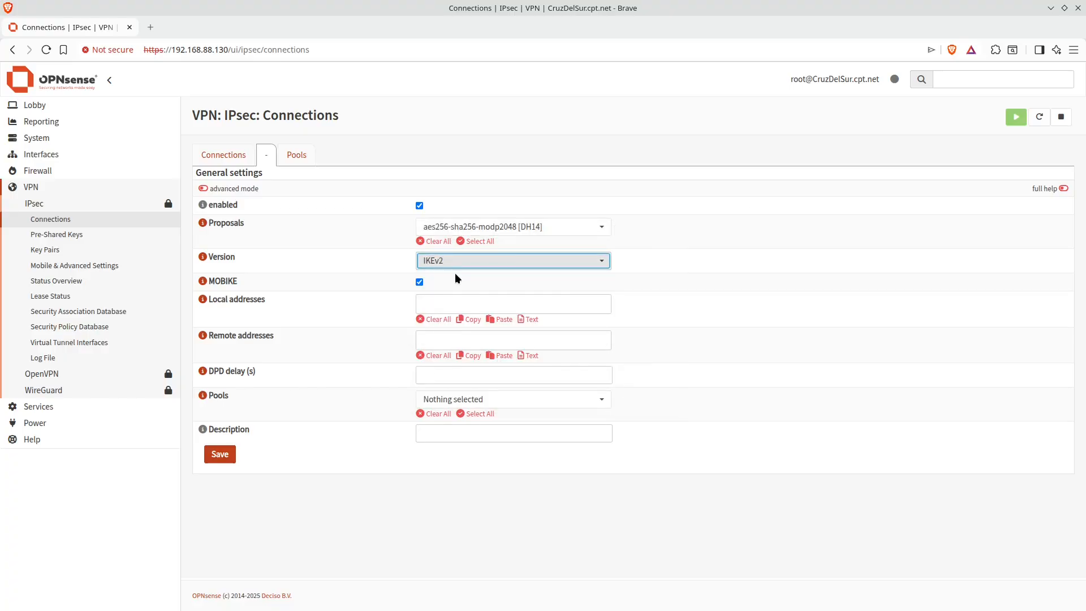
click(471, 306)
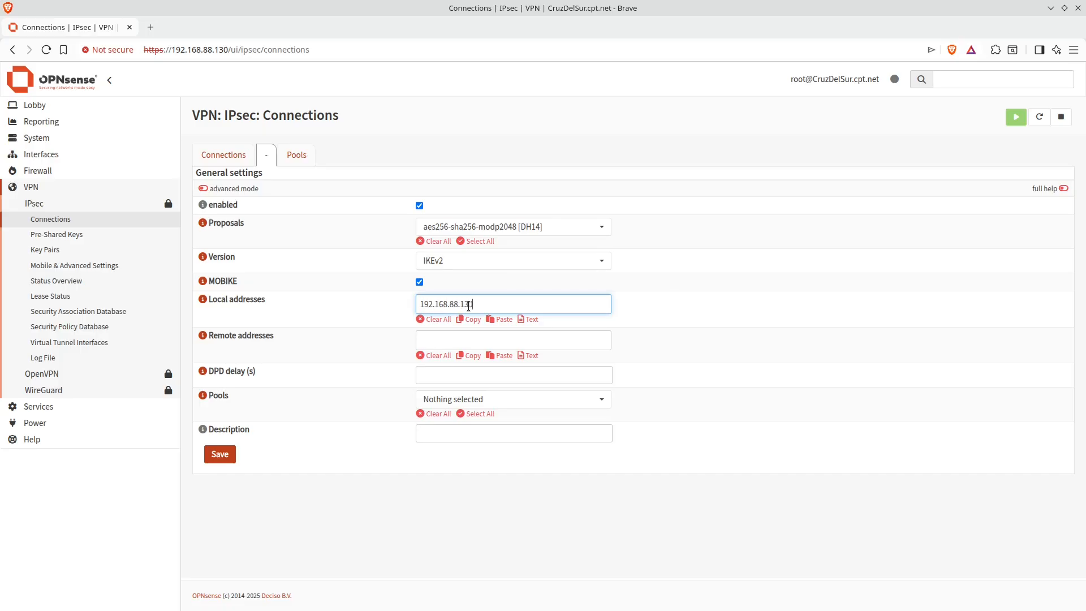
click(469, 346)
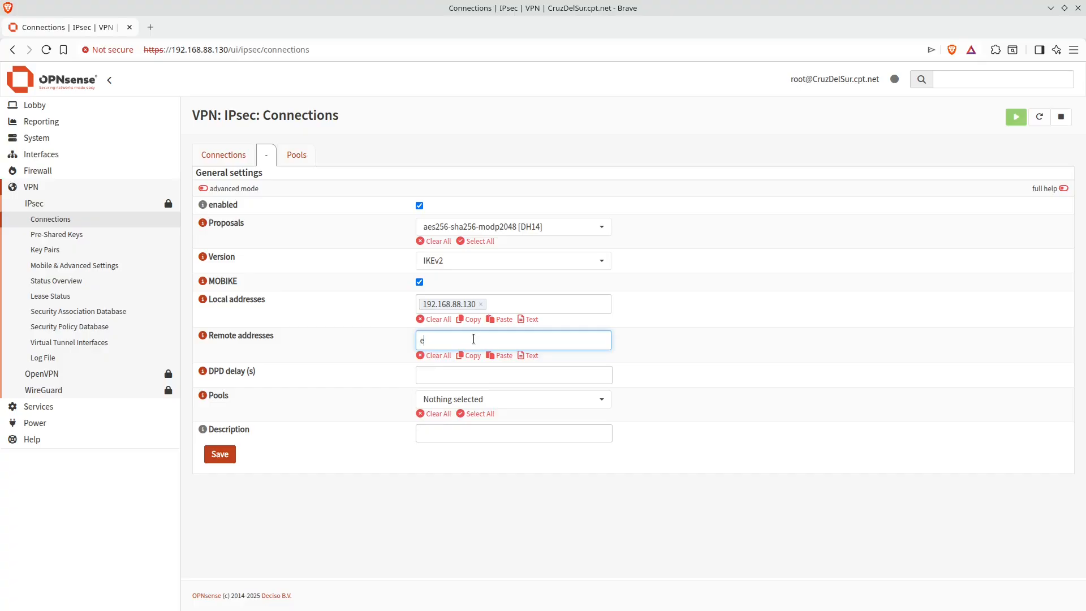
text(example.com)
In advanced mode, set Unique to Replace, remote port to 4500 (NAT-T) and enable Aggressive
click(203, 188)
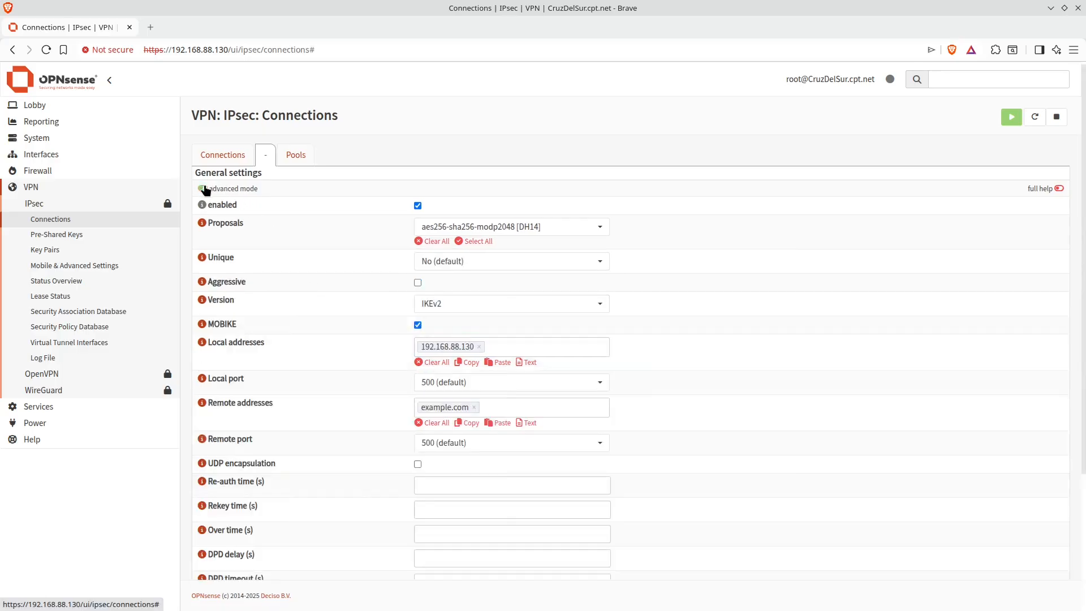
click(463, 262)
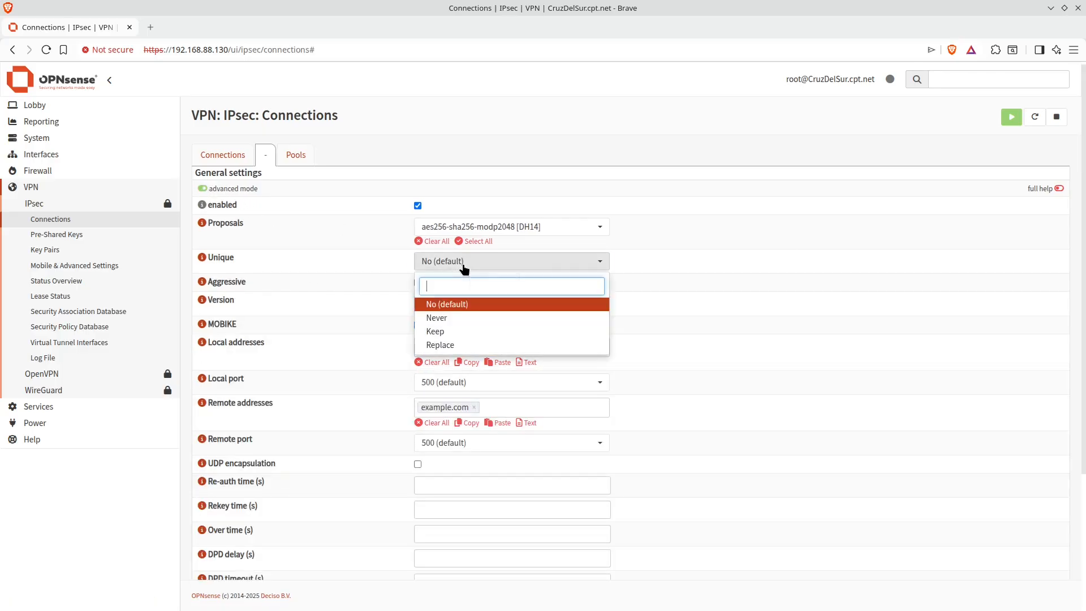
click(452, 345)
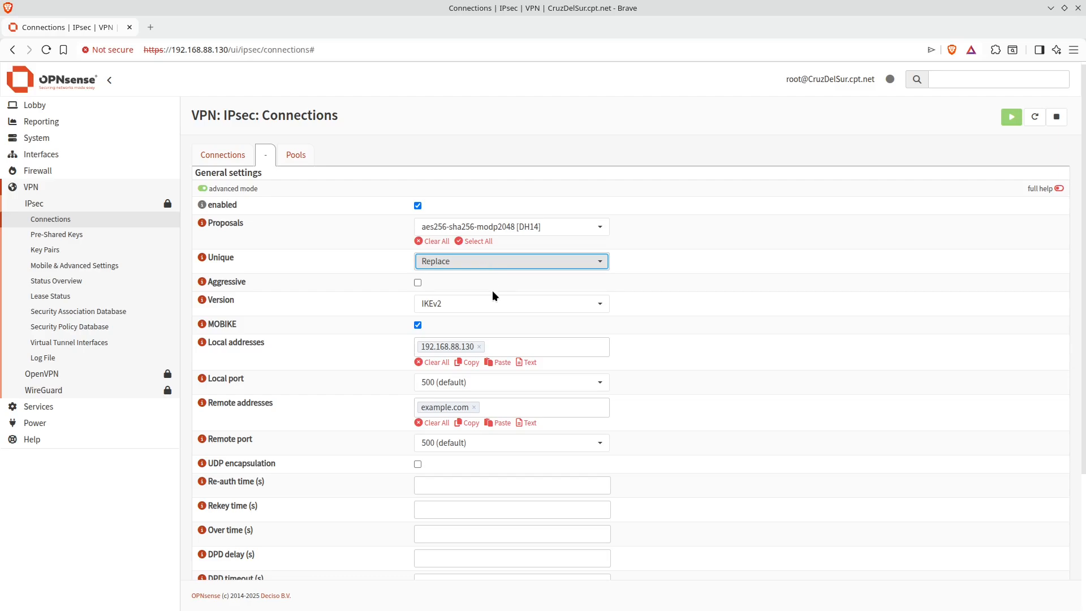
click(490, 442)
click(475, 487)
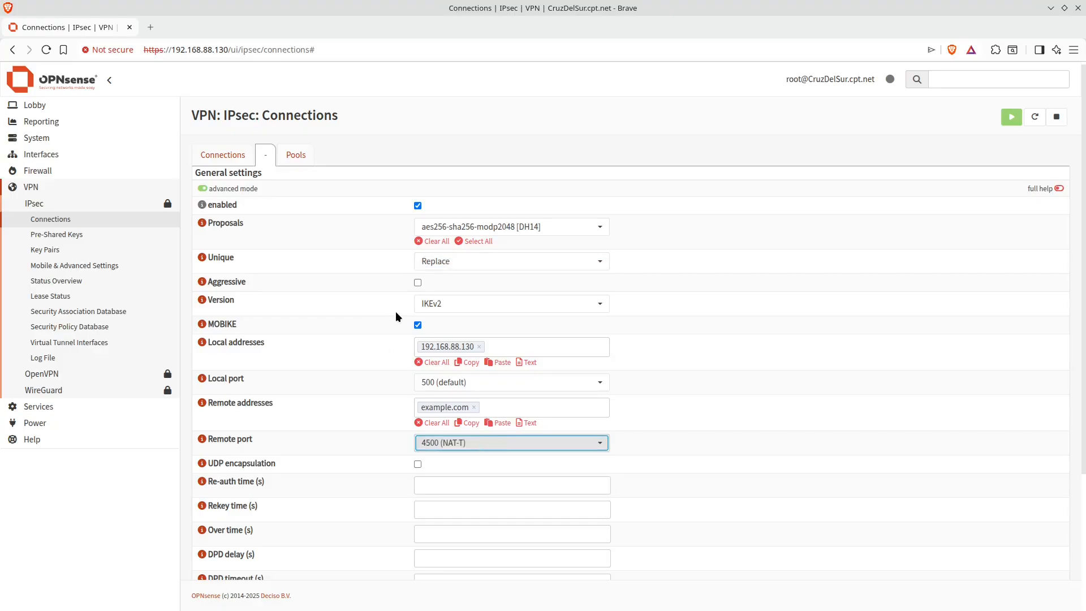
click(417, 282)
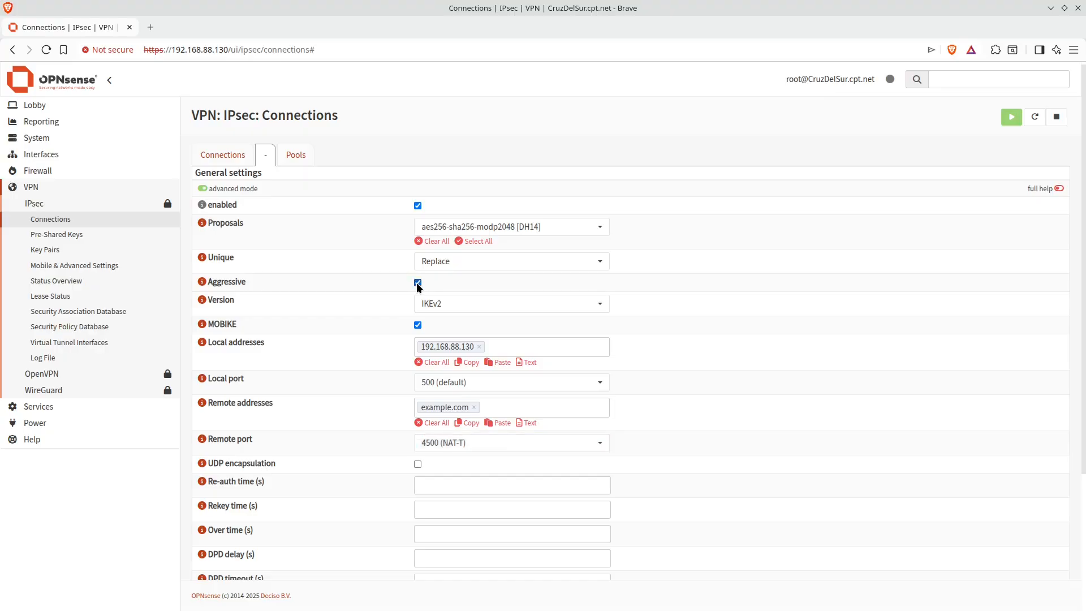
Give the connection the description VPN_Demo and save it
scroll(465, 362, down, 3)
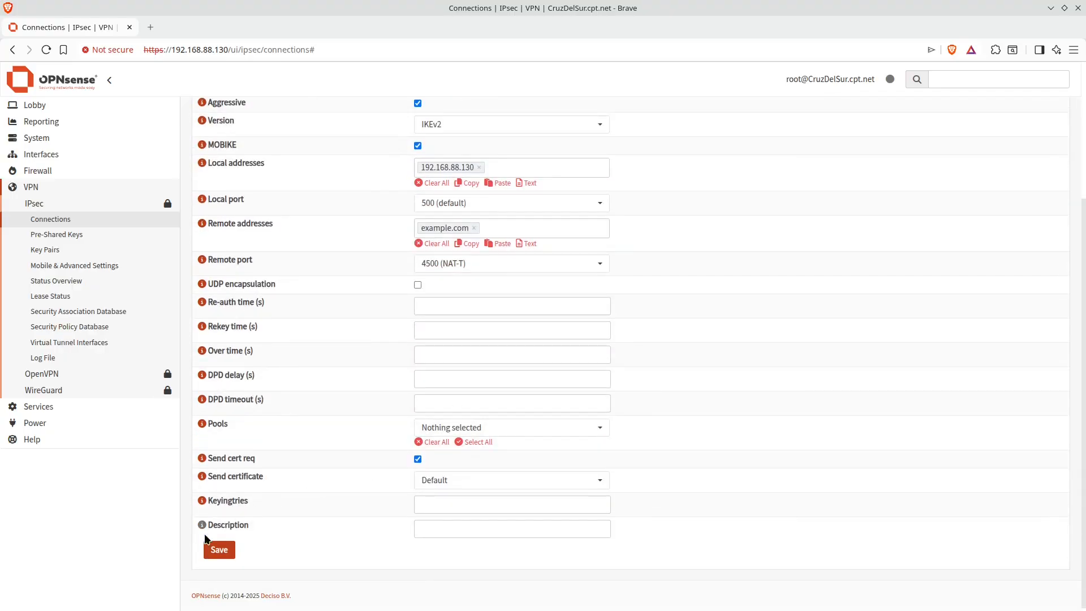
click(218, 548)
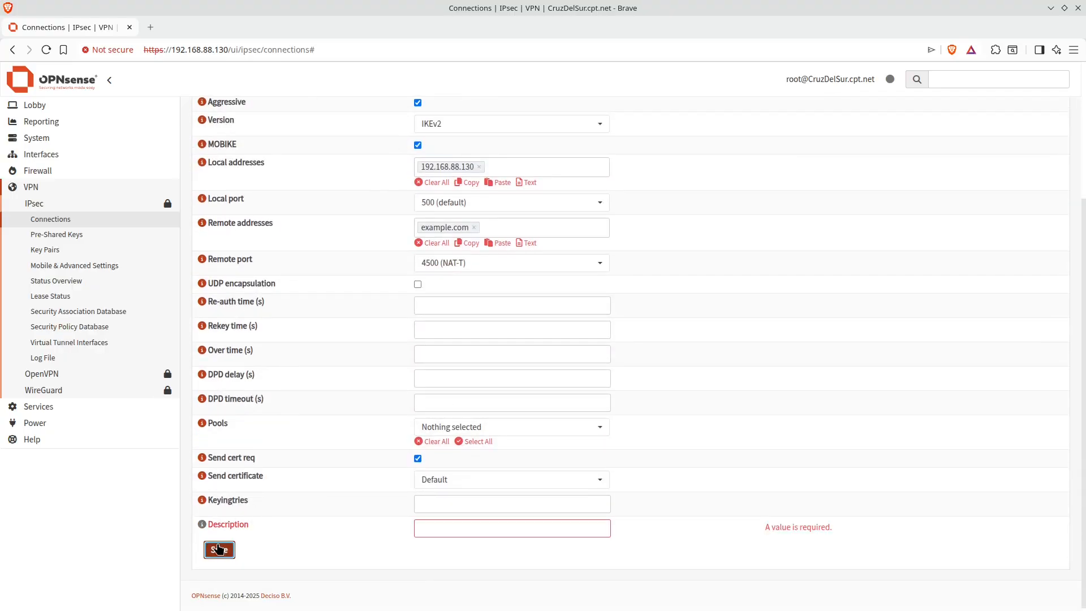
click(533, 527)
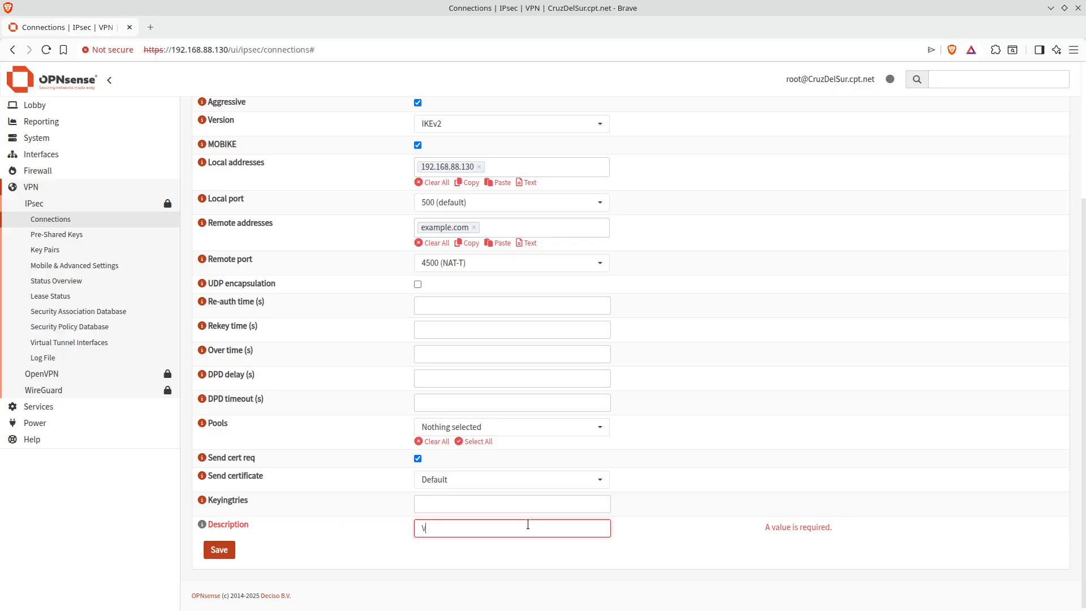
text(VPN_Demo)
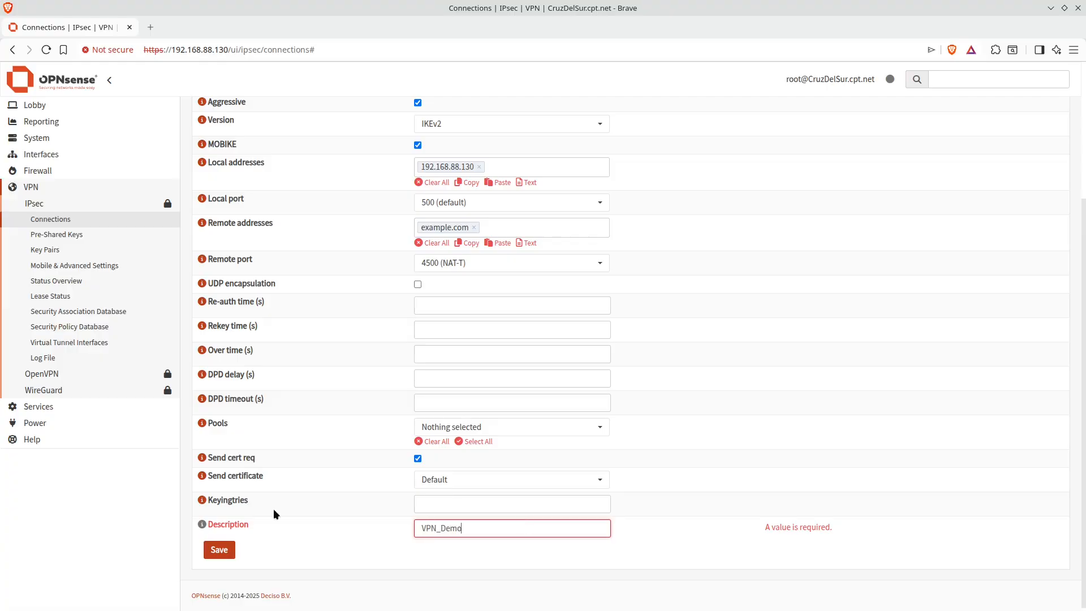
click(213, 552)
Add a local authentication entry using Pre-Shared Key with ID cats.net
scroll(678, 469, down, 3)
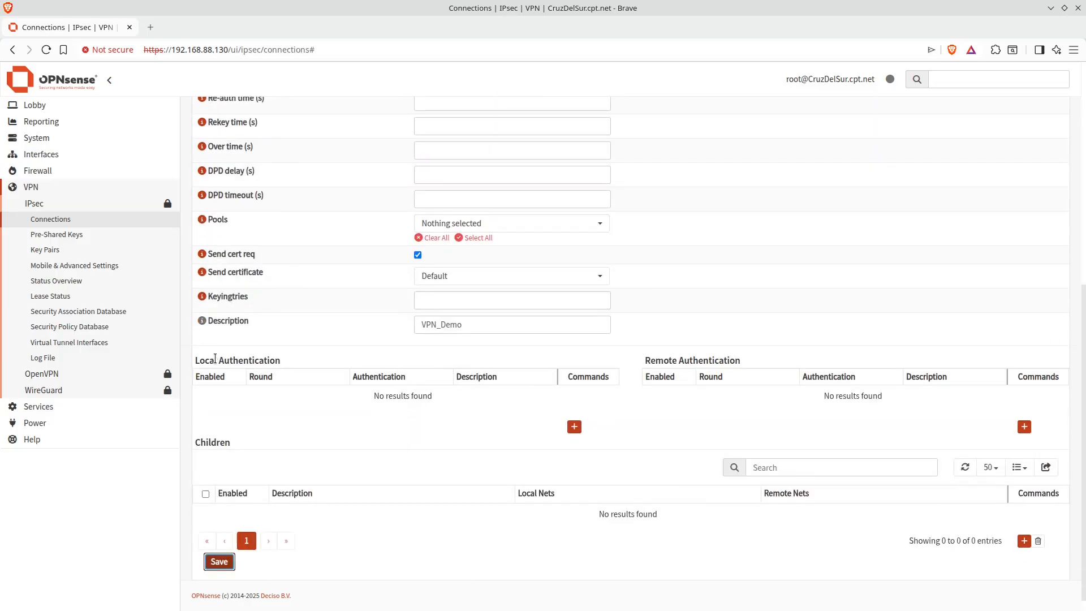
drag(215, 358, 271, 355)
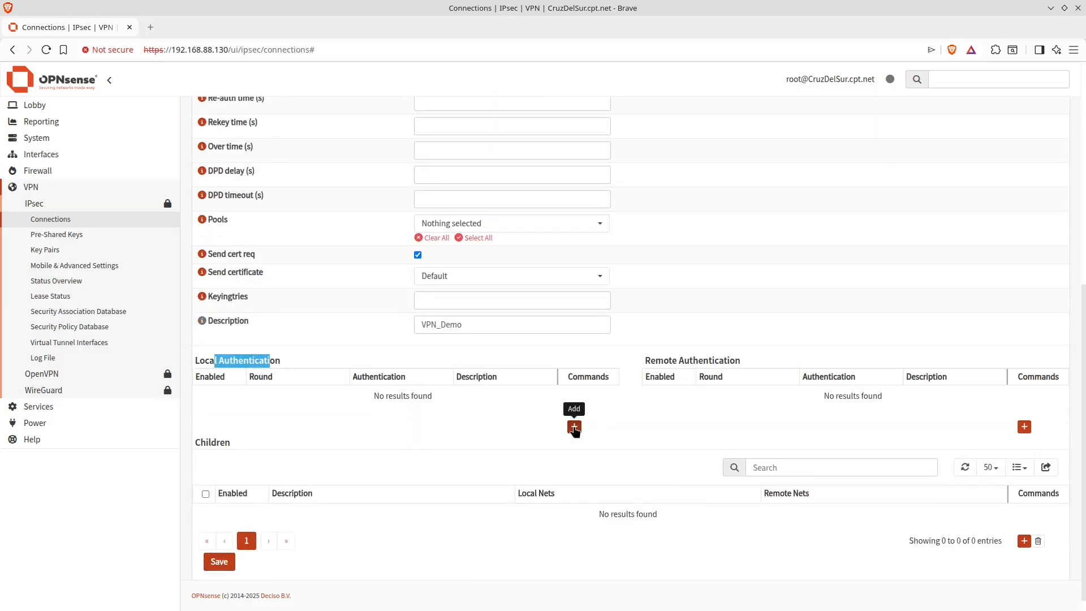
click(574, 426)
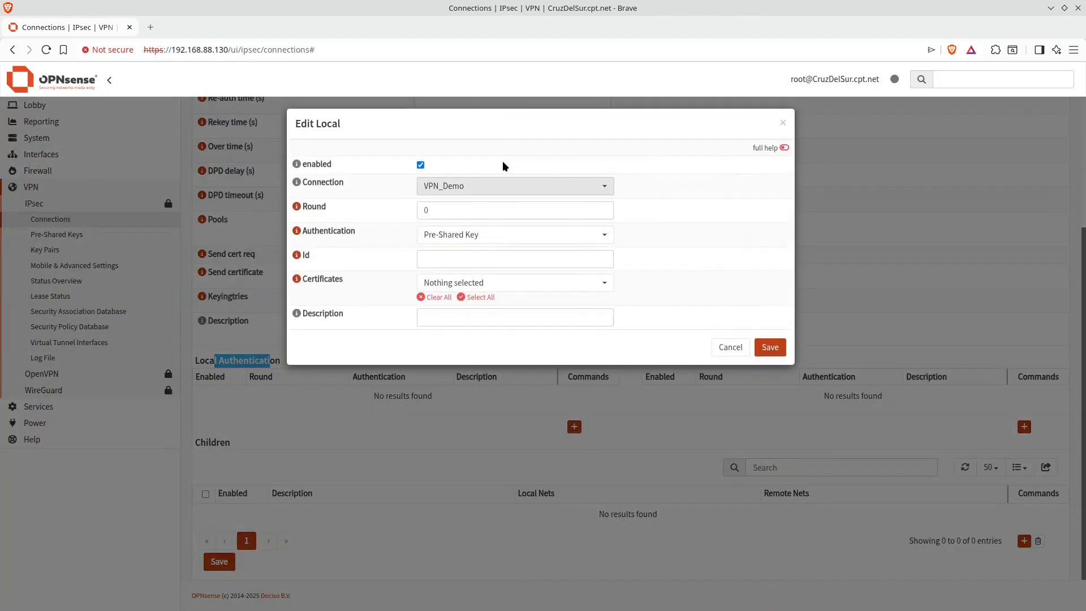
click(464, 259)
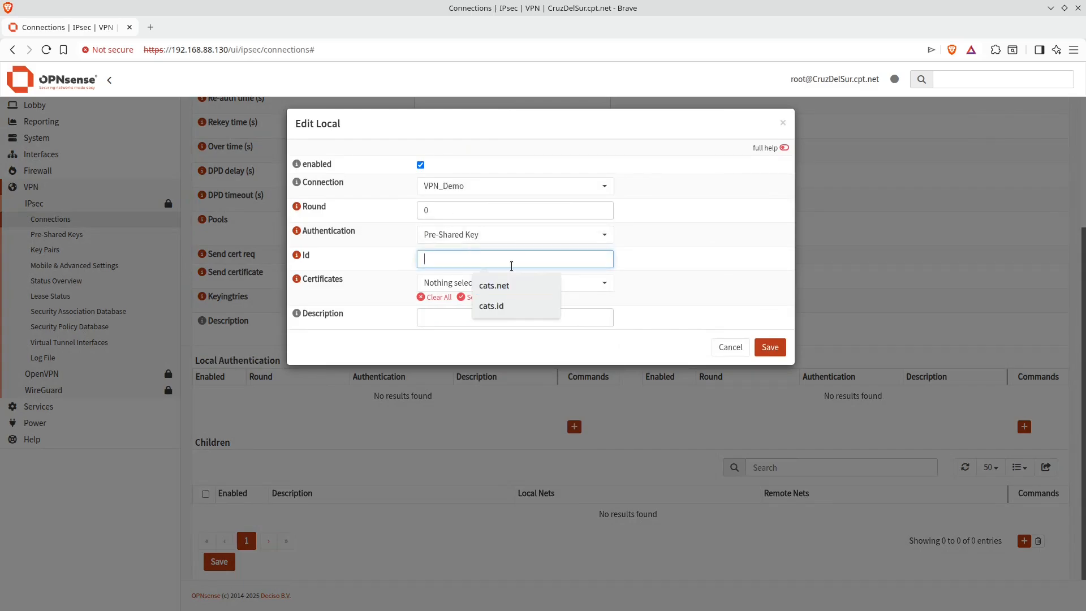
click(545, 284)
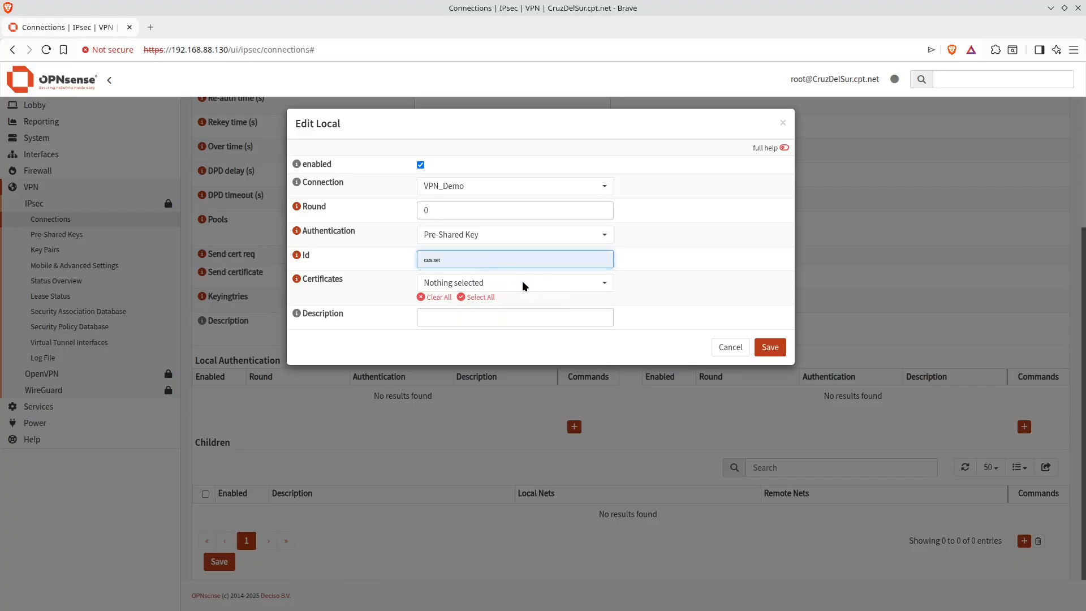
click(765, 348)
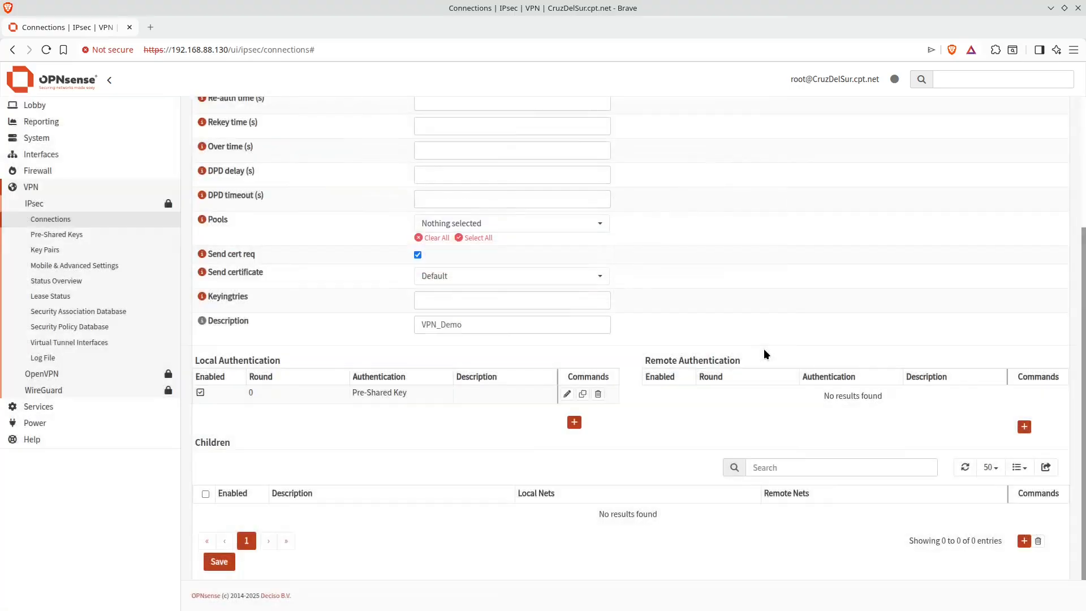
Add a remote authentication entry using Pre-Shared Key with ID dogs.net
click(1024, 426)
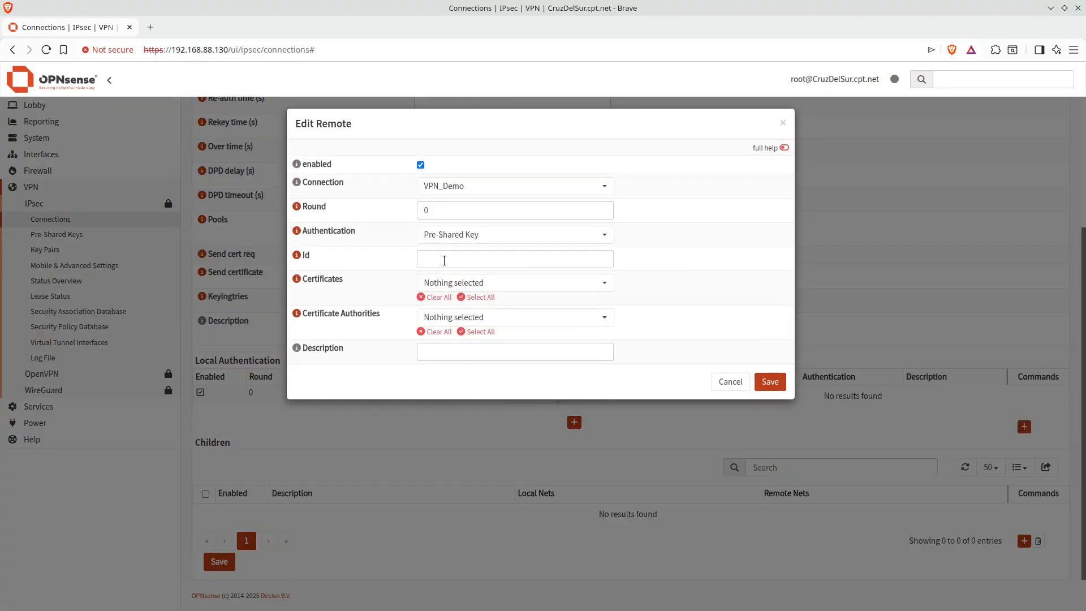
click(444, 261)
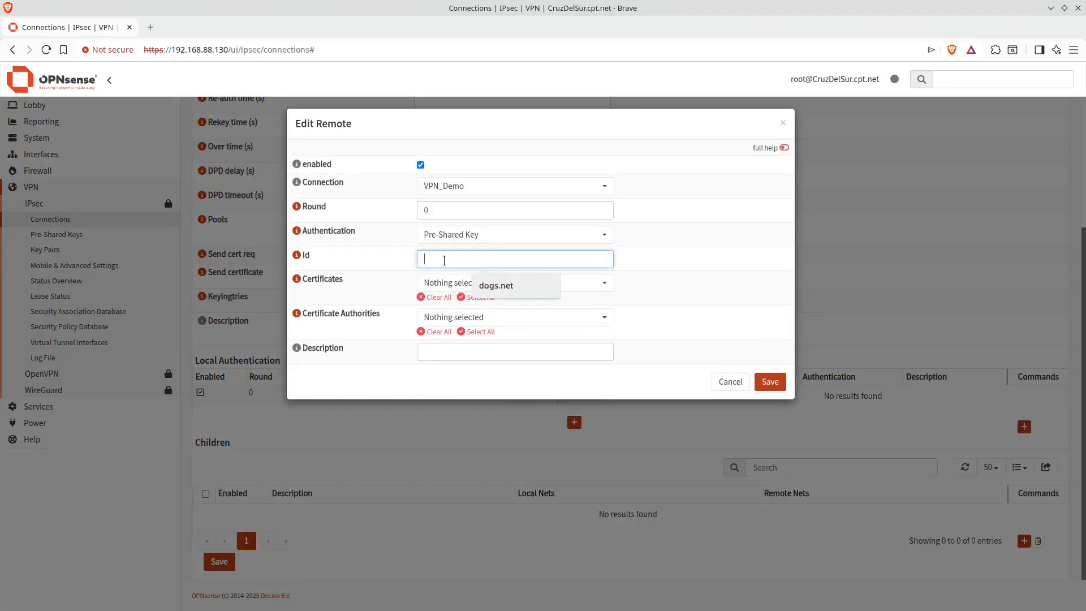
click(544, 284)
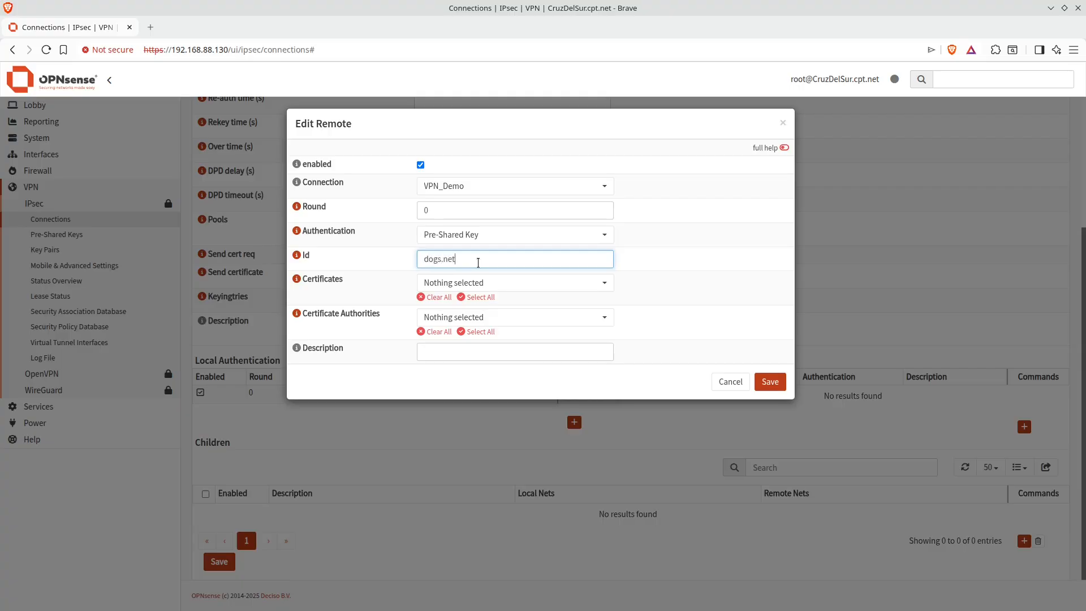
text(dogs.net)
click(769, 381)
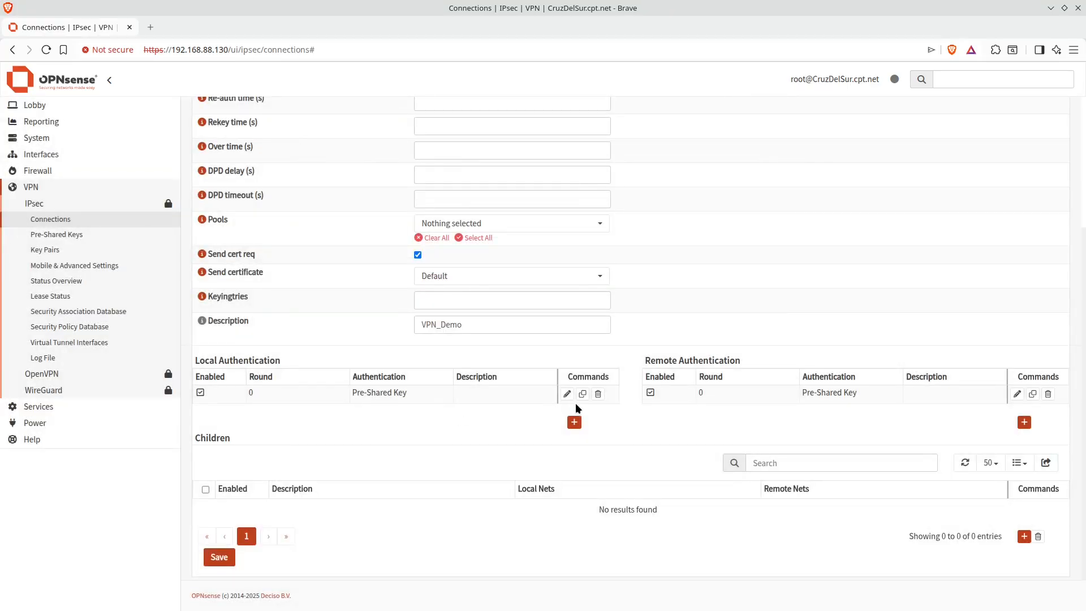
Reopen the local authentication entry to review its ID, then save it again
click(567, 394)
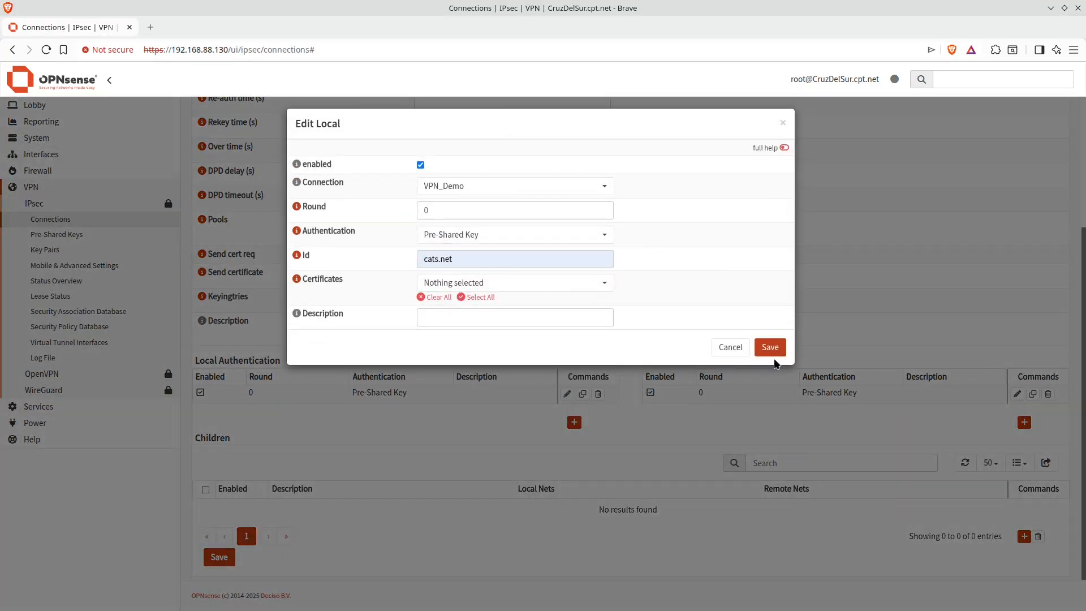
click(533, 258)
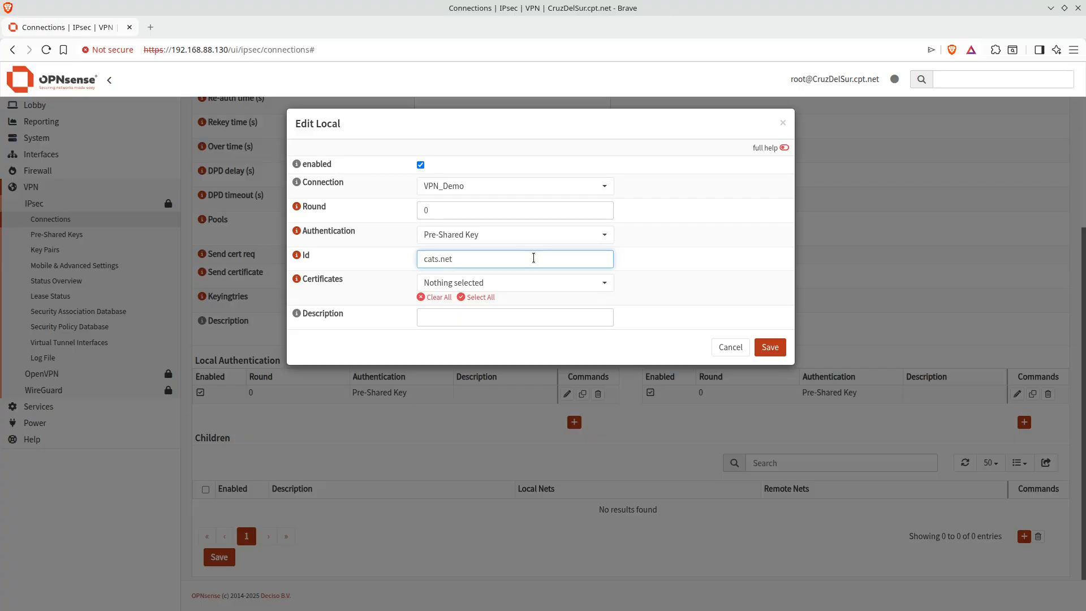
click(767, 350)
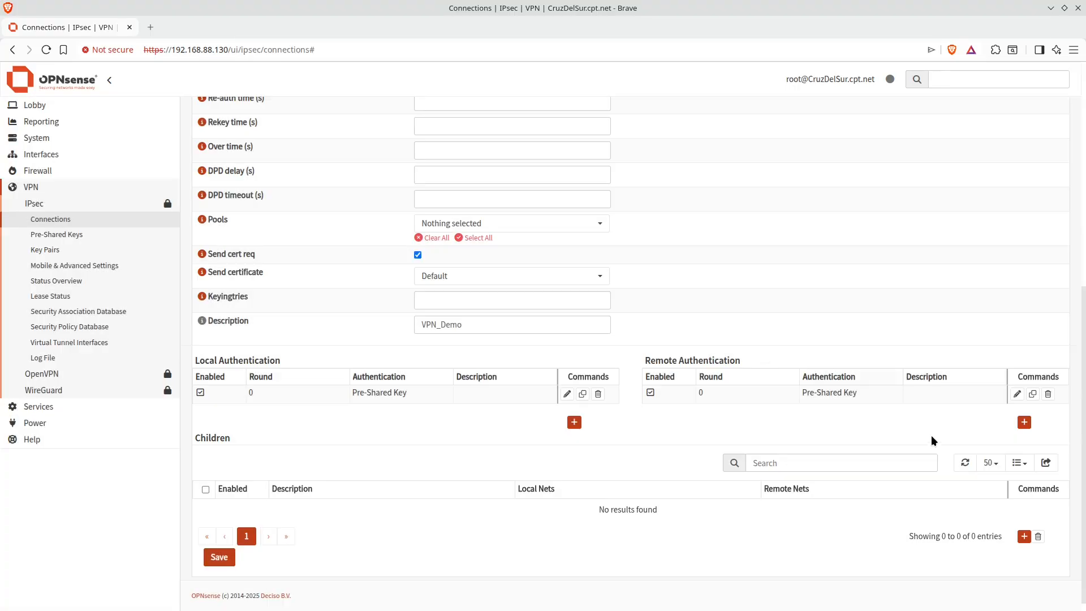
Add a child to the connection with DPD action Start and only the aes256-sha256-modp2048 [DH14] ESP proposal
scroll(504, 479, down, 1)
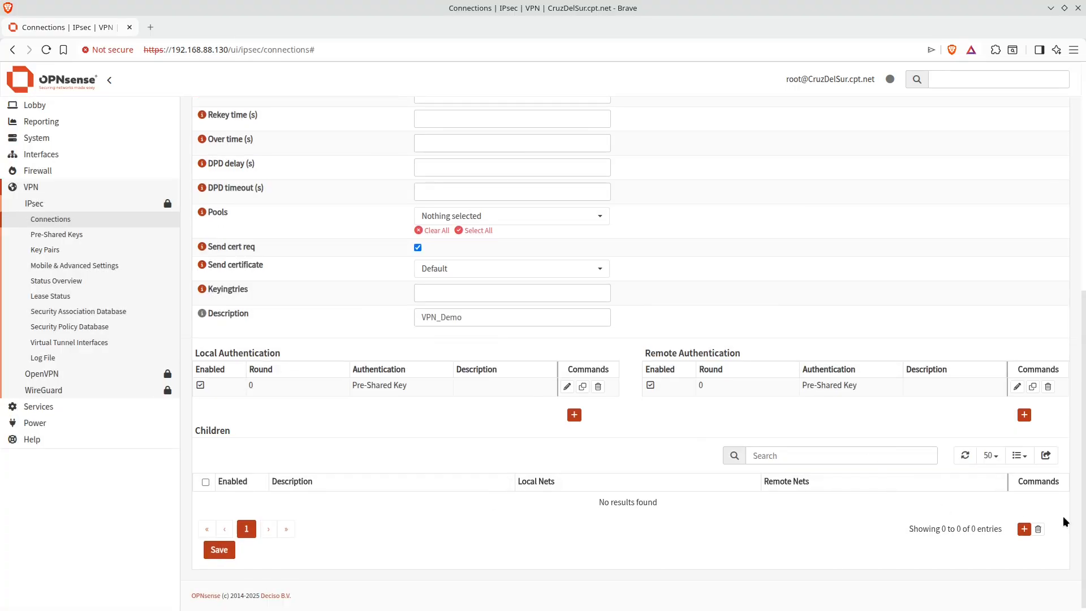
click(1024, 530)
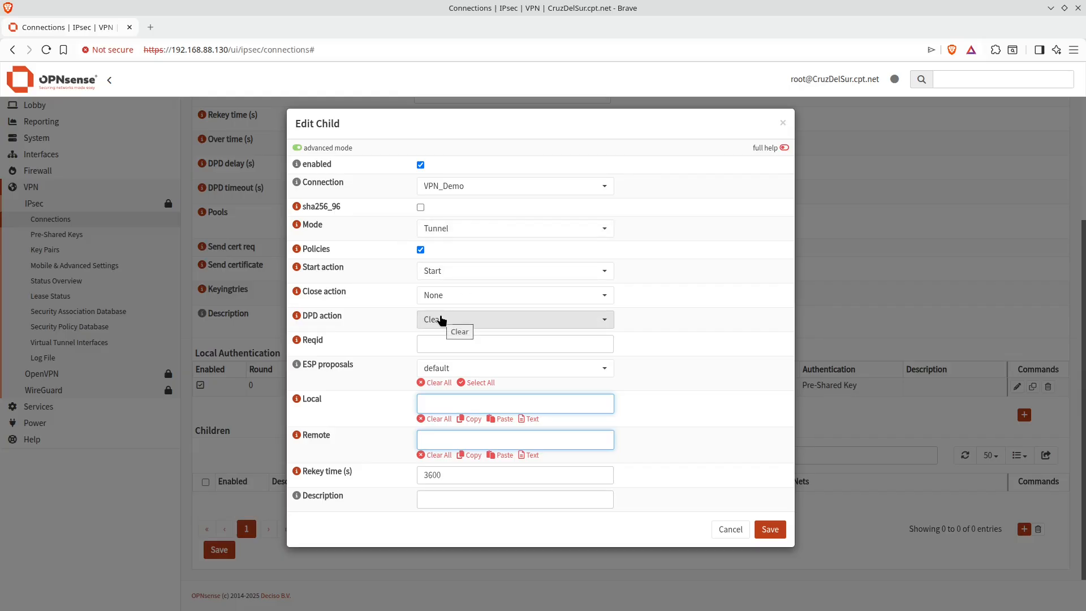
click(468, 319)
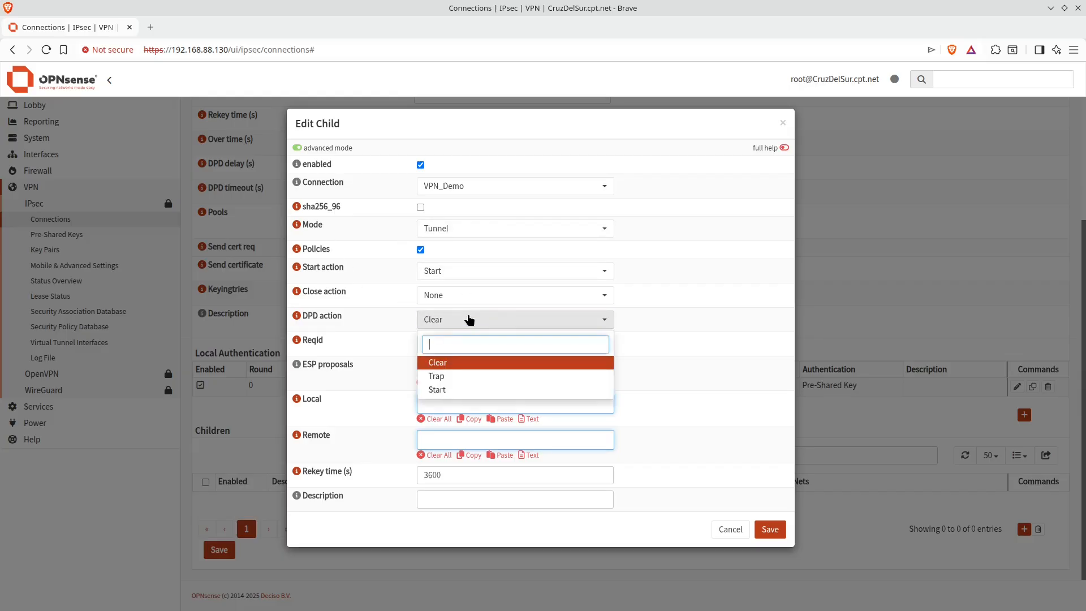
click(452, 390)
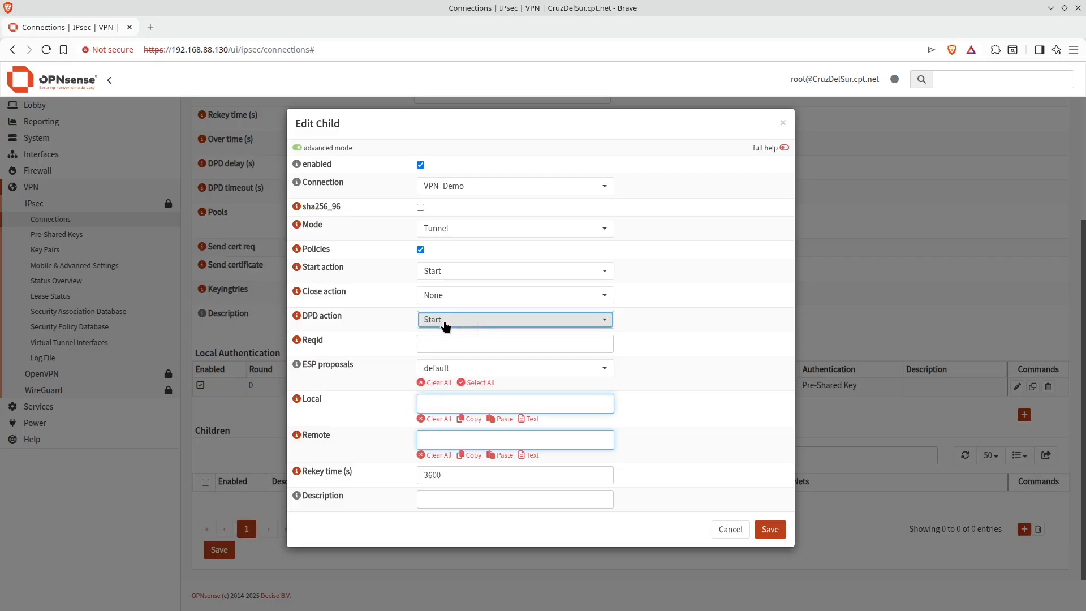
click(482, 369)
click(497, 272)
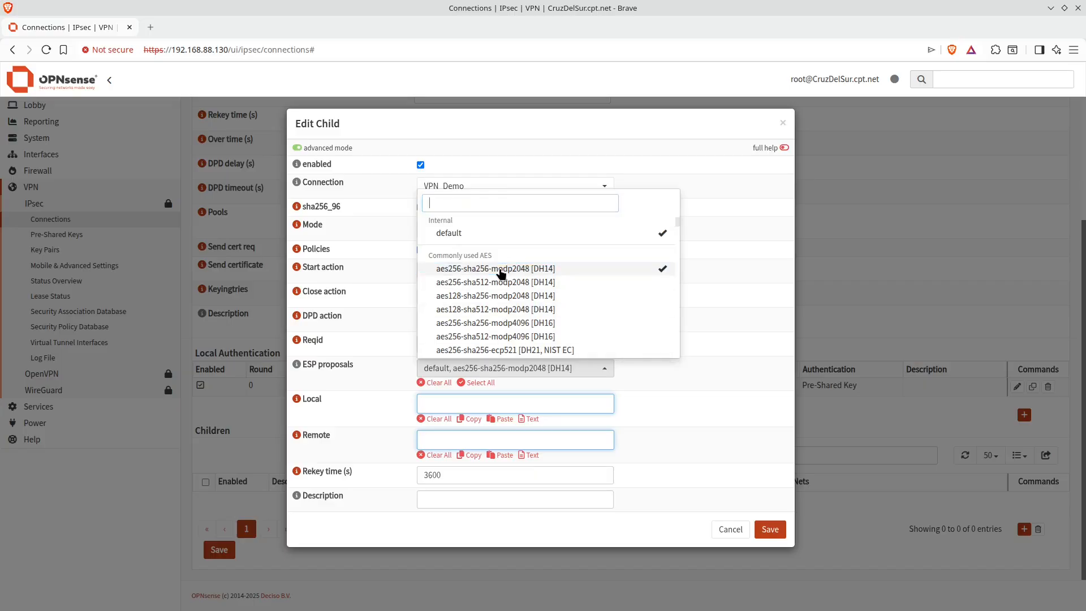
click(485, 234)
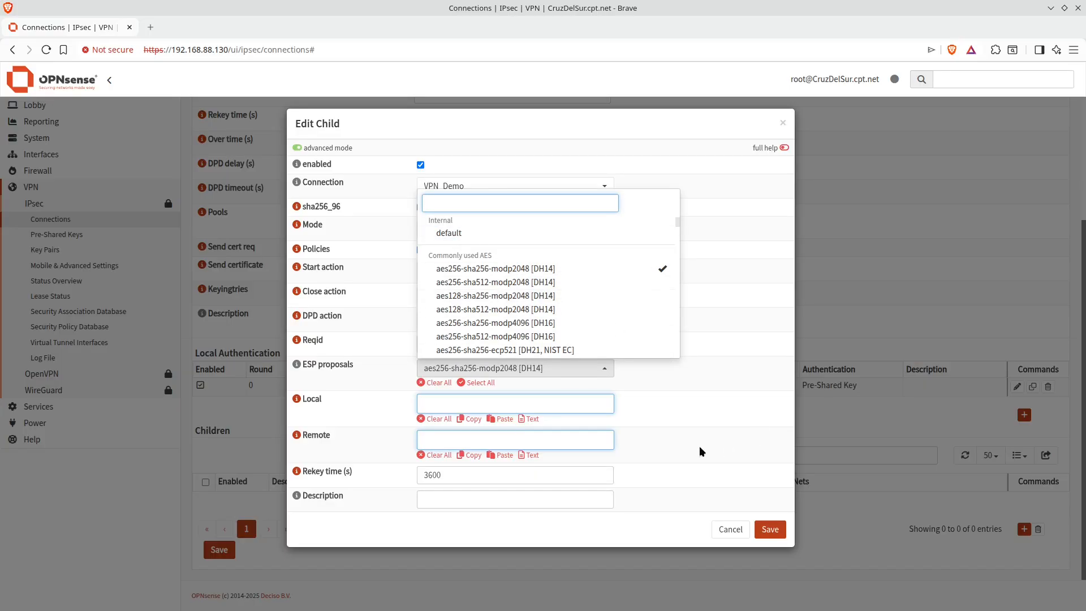
Set the child's local net to 10.10.30.0/24 and remote net to 172.16.1.0/24, and save the child
click(490, 402)
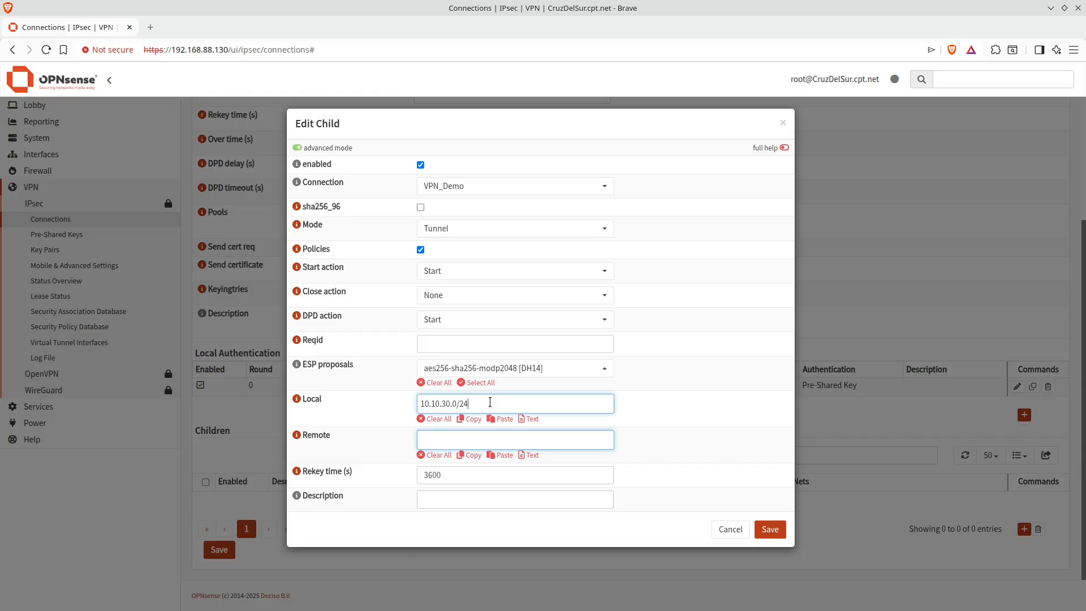
click(486, 439)
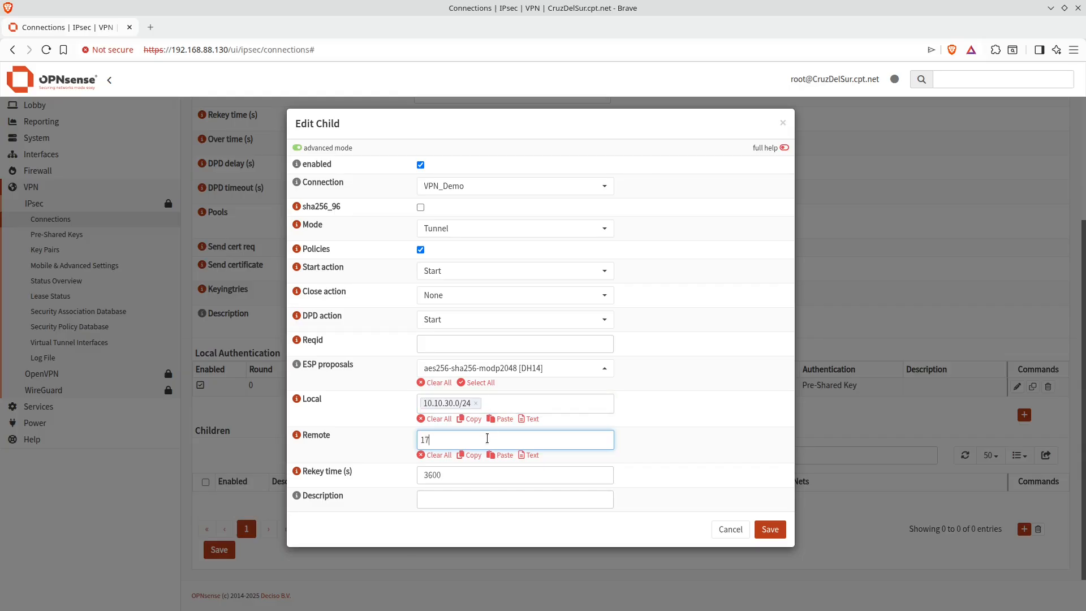
text(172.)
key(Return)
key(BackSpace)
click(442, 439)
click(775, 529)
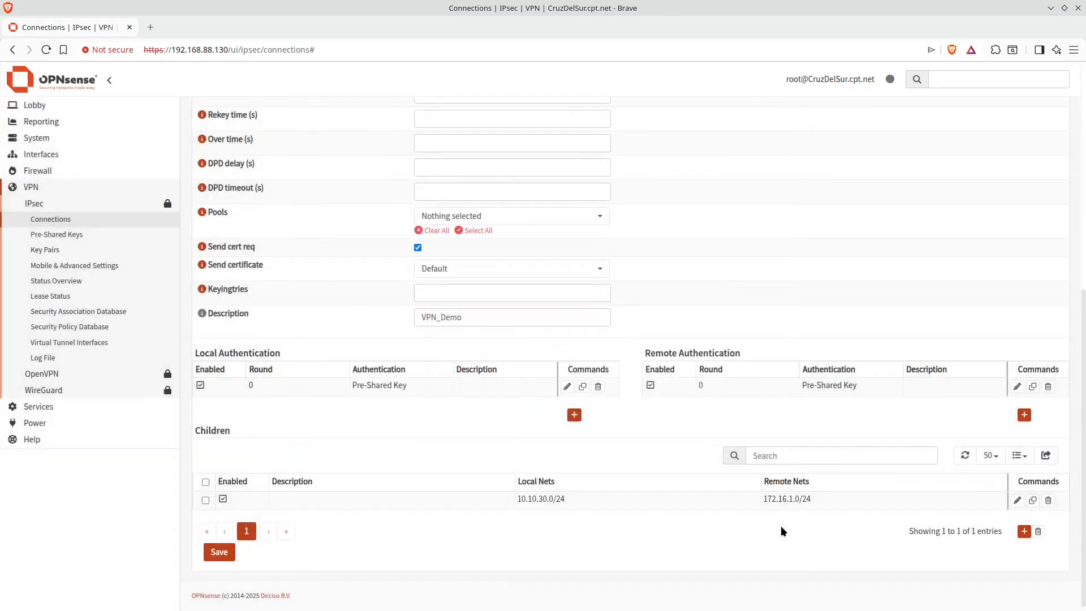
Save the connection, apply the IPsec settings and open the IPsec status overview
click(219, 552)
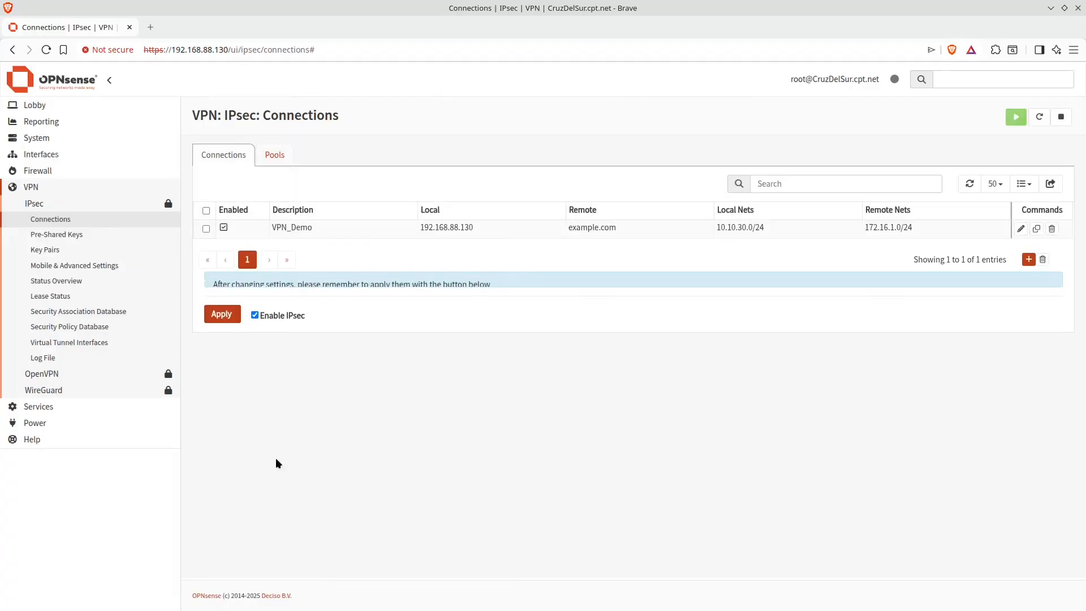
click(224, 327)
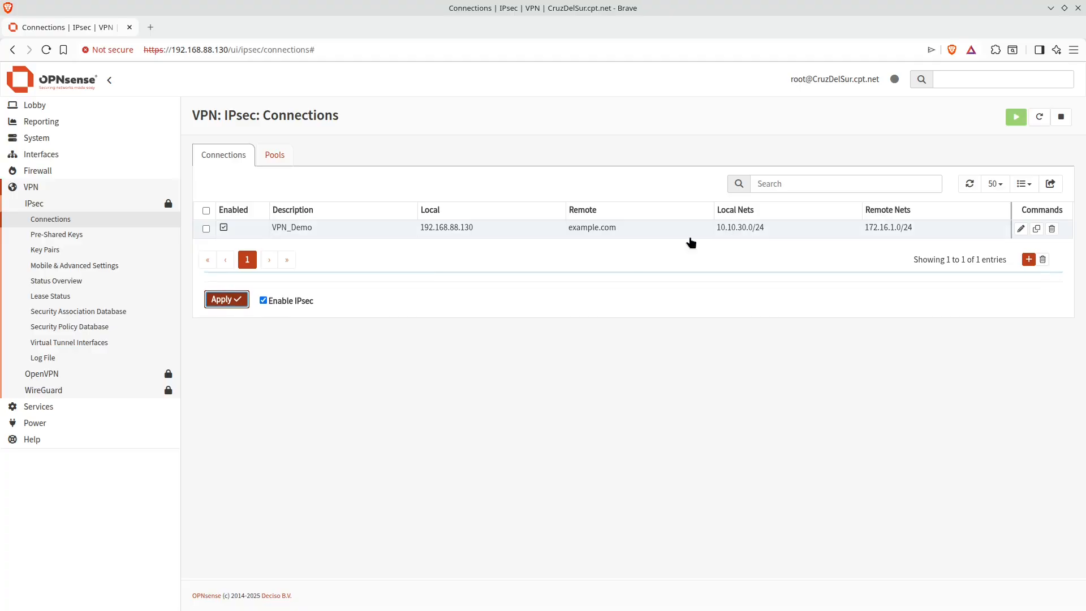
click(70, 281)
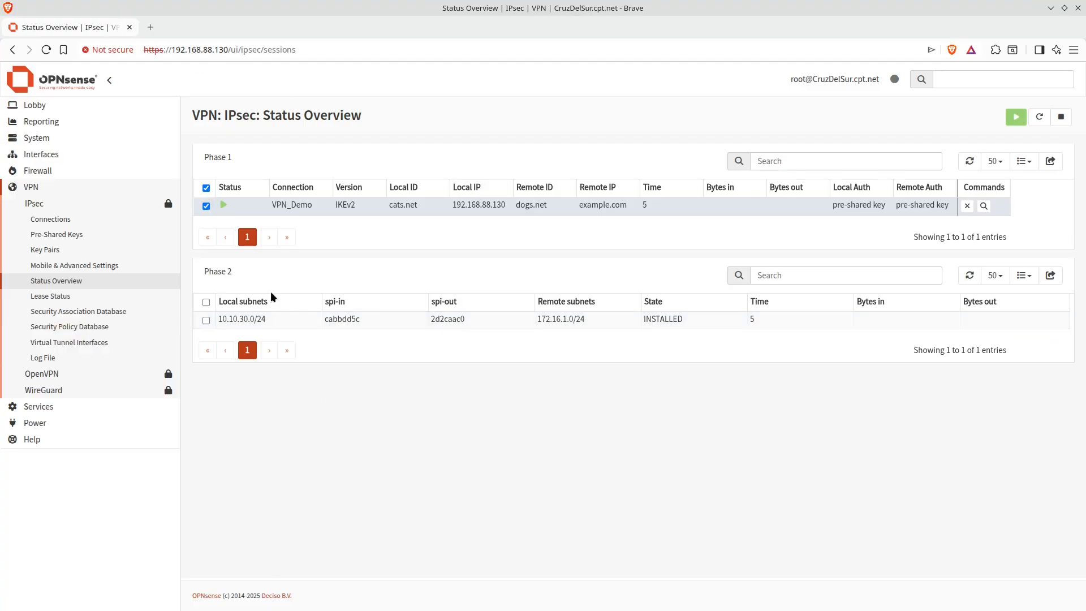
mouse_move(0, 0)
Switch to the terminal and ping 10.10.30.3 from the vm-lab1 session
click(368, 483)
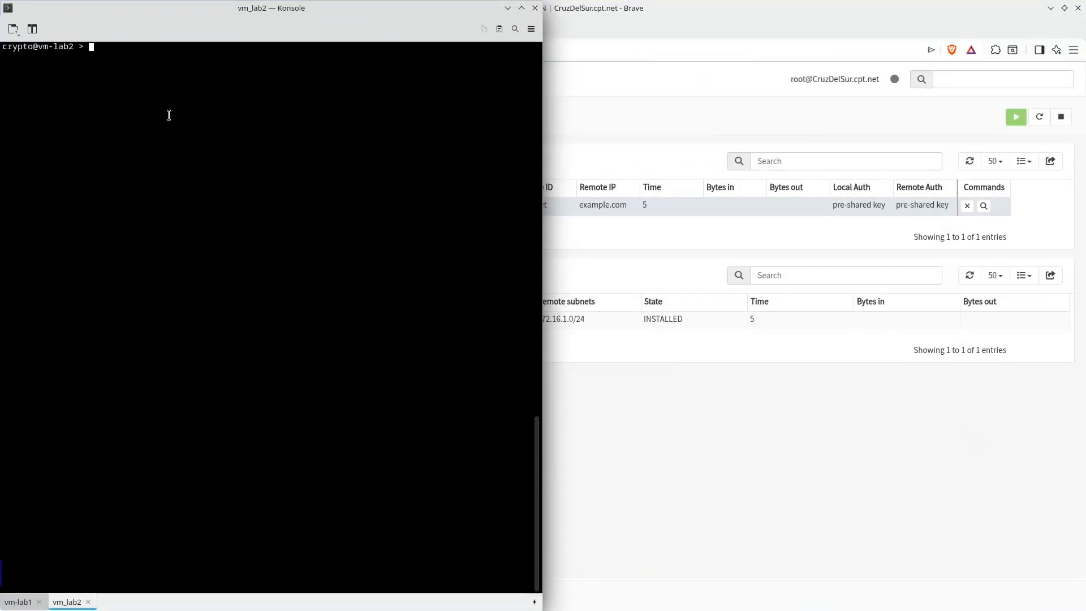
click(17, 601)
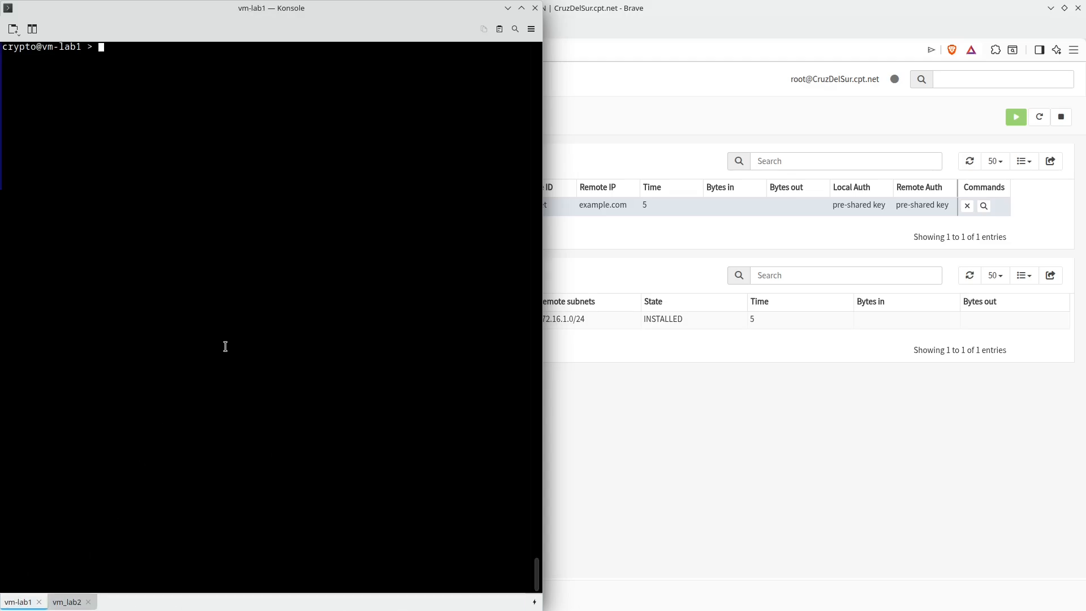
text(ping 10.10.30.3)
key(Return)
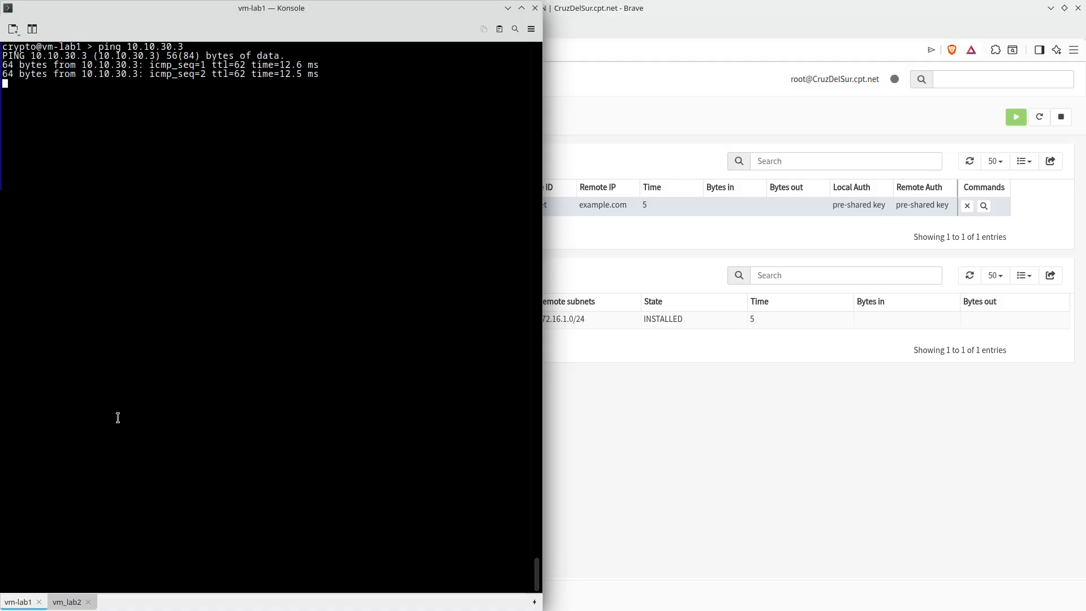
Ping 172.16.1.250 from the vm_lab2 terminal session
click(66, 601)
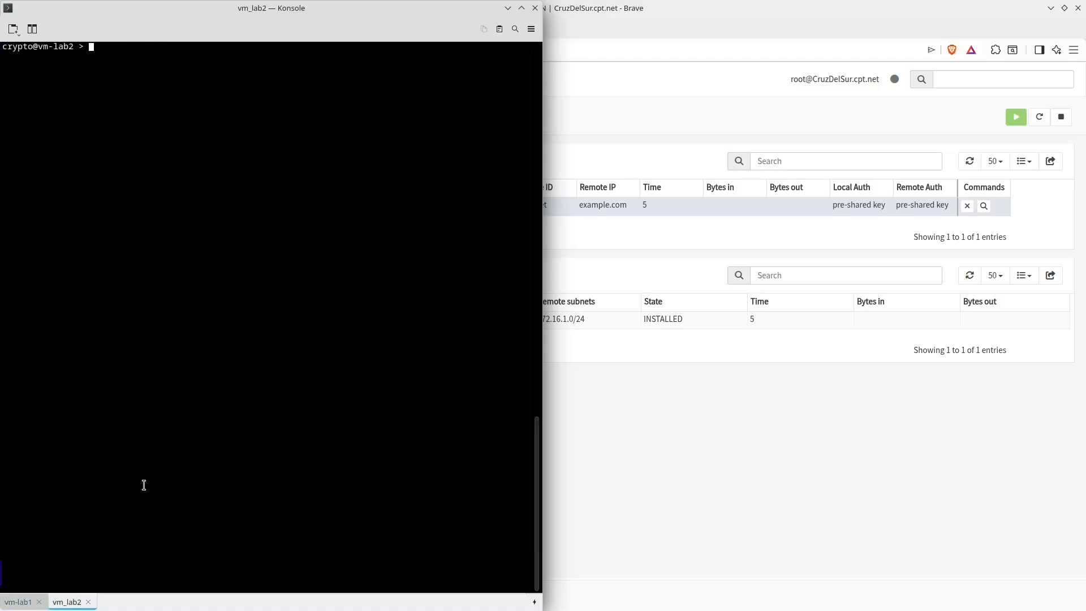
text(ping 172.,16.1.250)
key(Return)
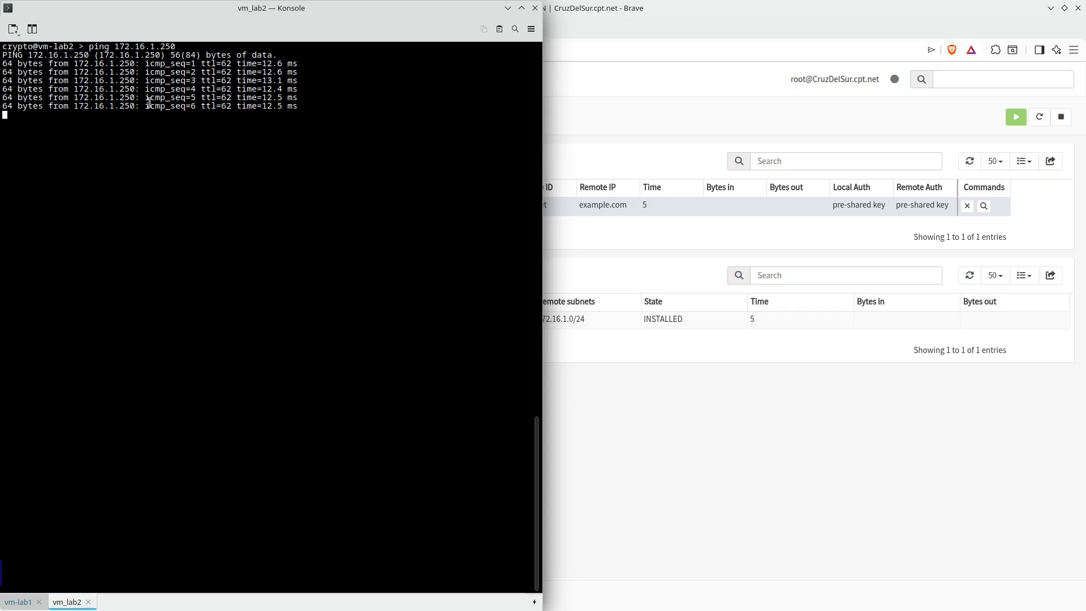
Stop and restart the IPsec service while watching the running pings in both terminal sessions
click(1057, 120)
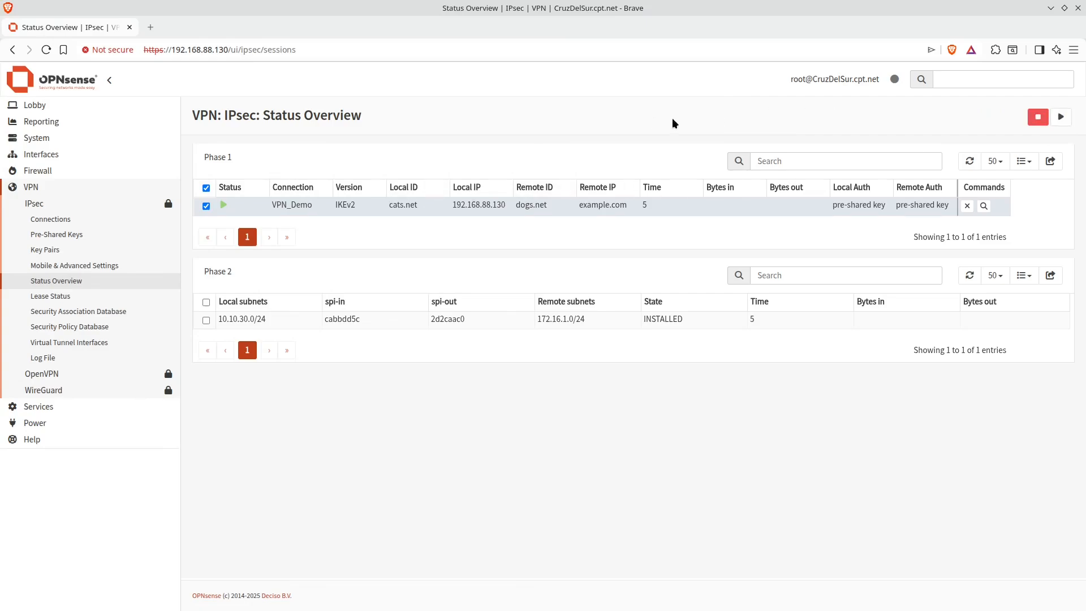
key(alt+Tab)
drag(205, 148, 348, 154)
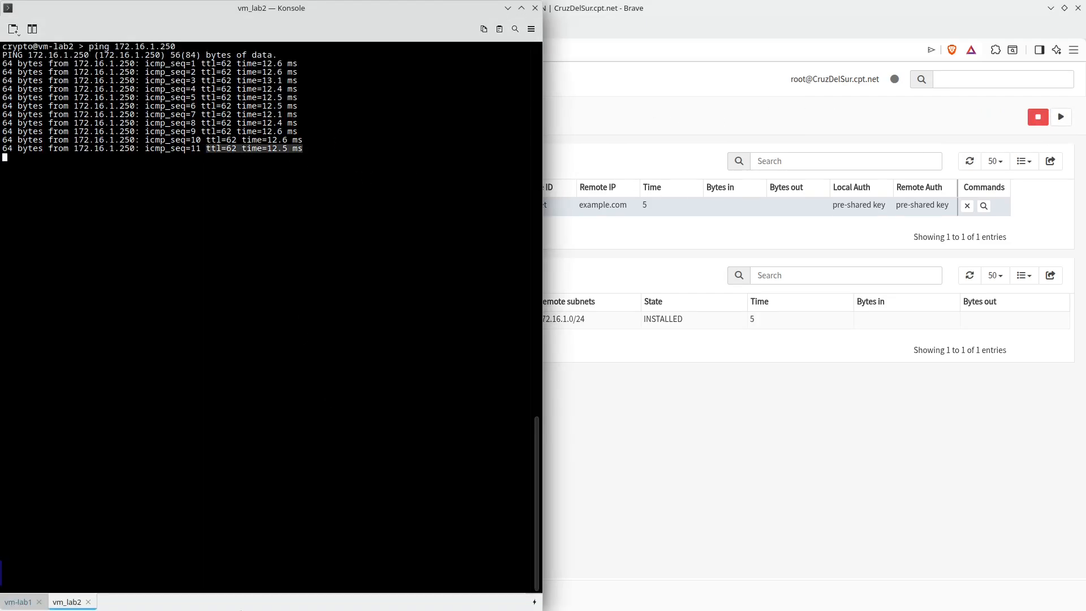
click(19, 601)
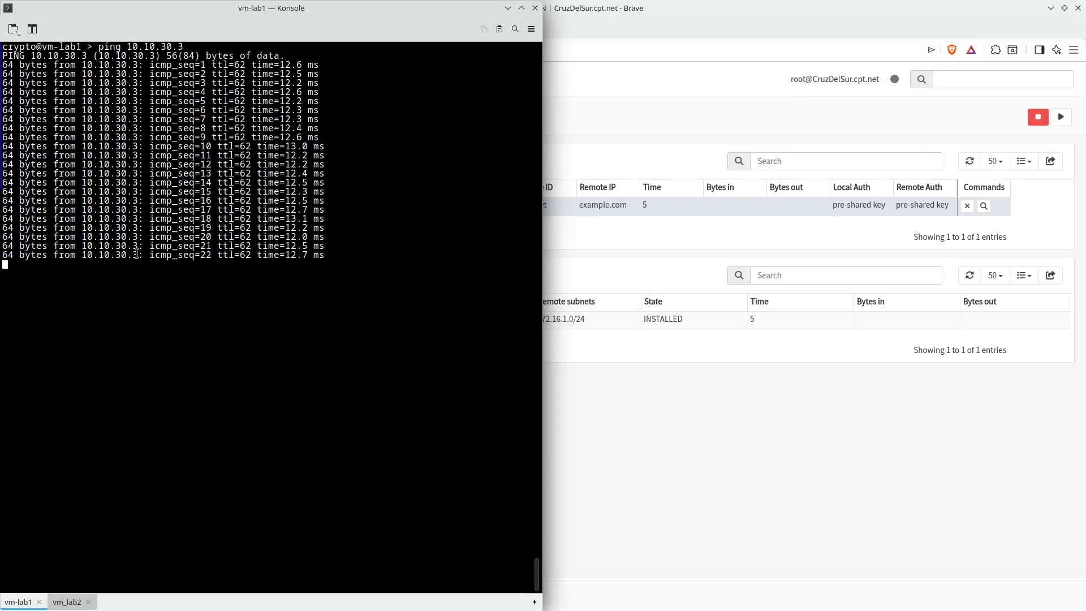
drag(137, 254, 364, 238)
click(340, 289)
click(1061, 117)
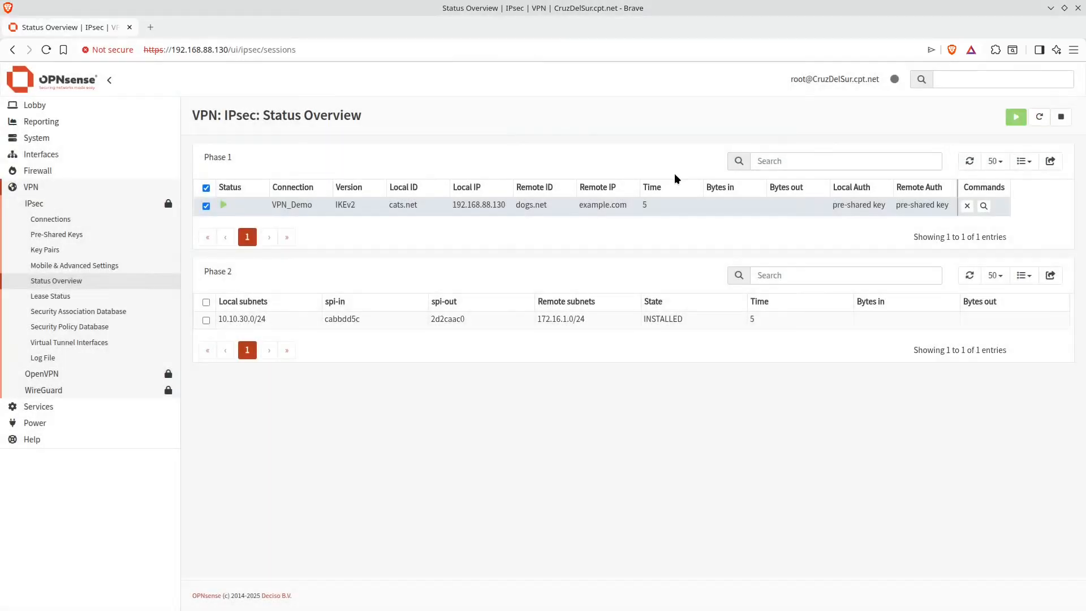
key(alt+Tab)
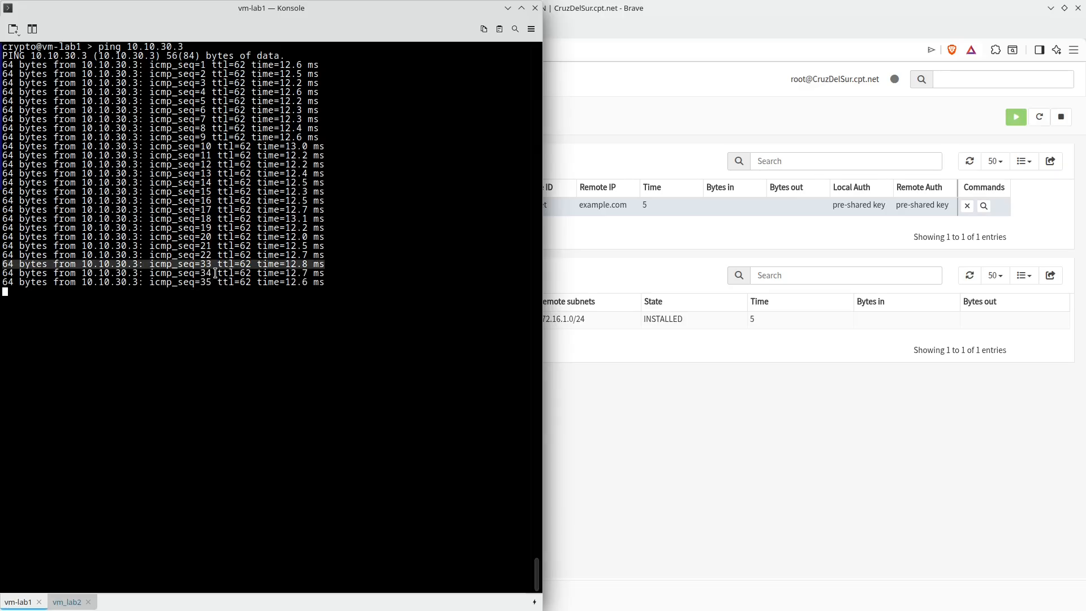
Refresh the IPsec status overview to check the tunnel's traffic counters
click(797, 465)
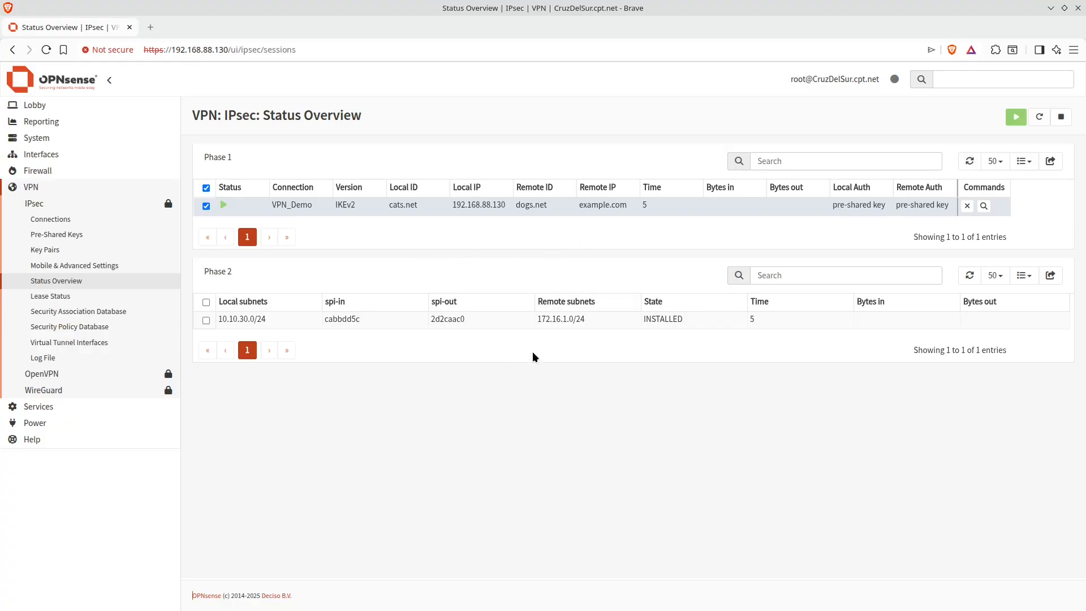
click(969, 162)
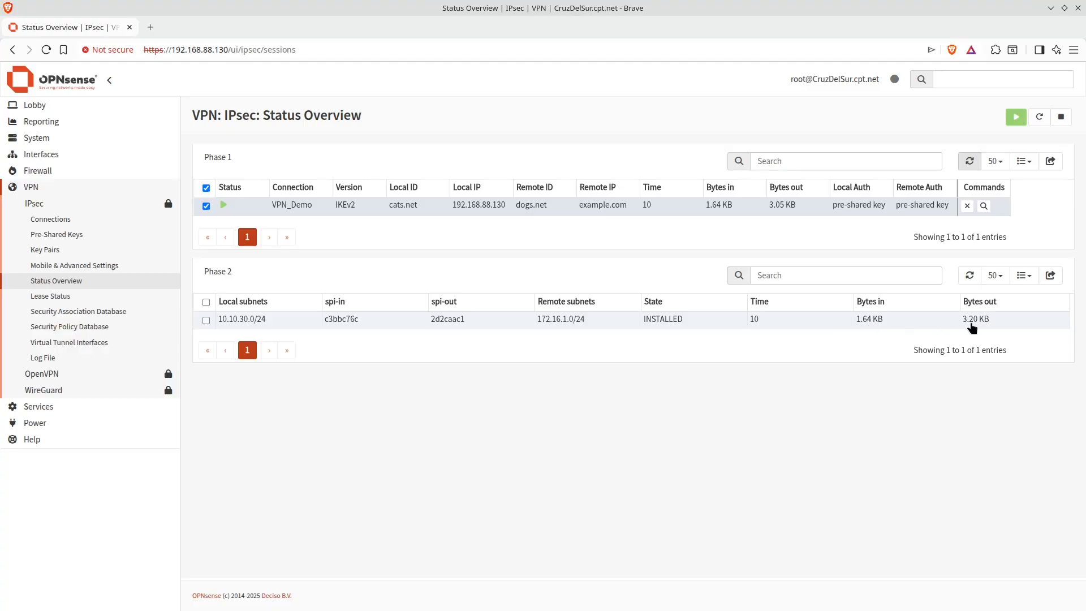
click(969, 161)
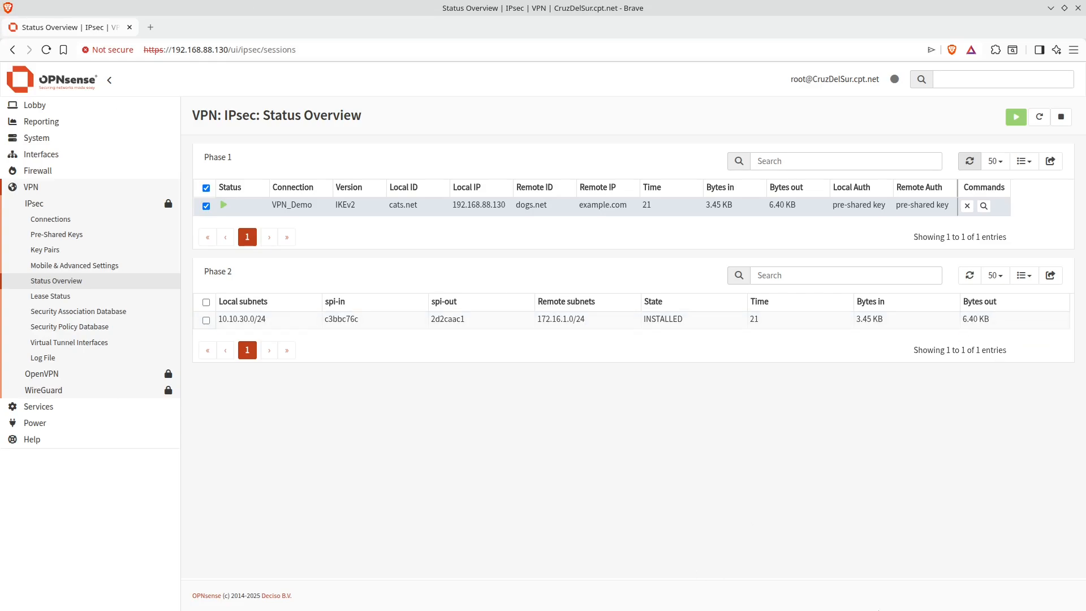
key(alt+Tab)
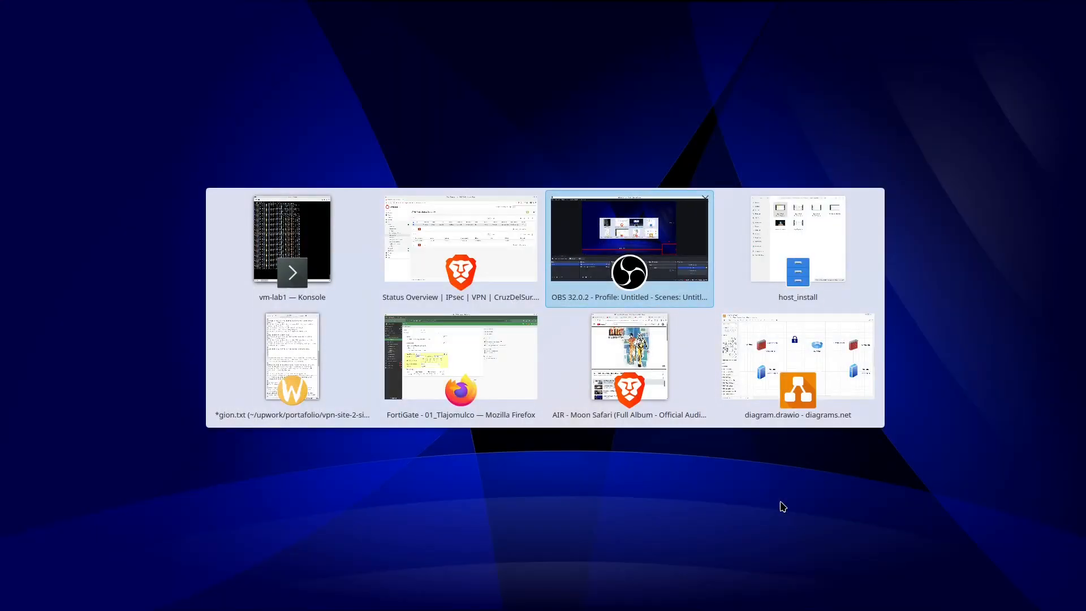
key(alt+Tab)
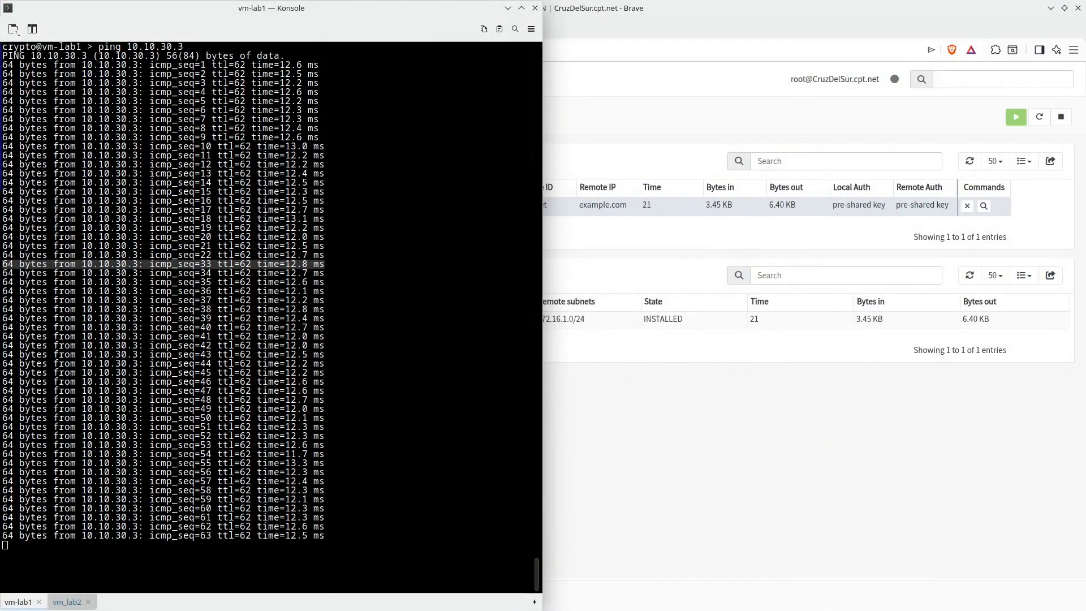
key(alt+Tab)
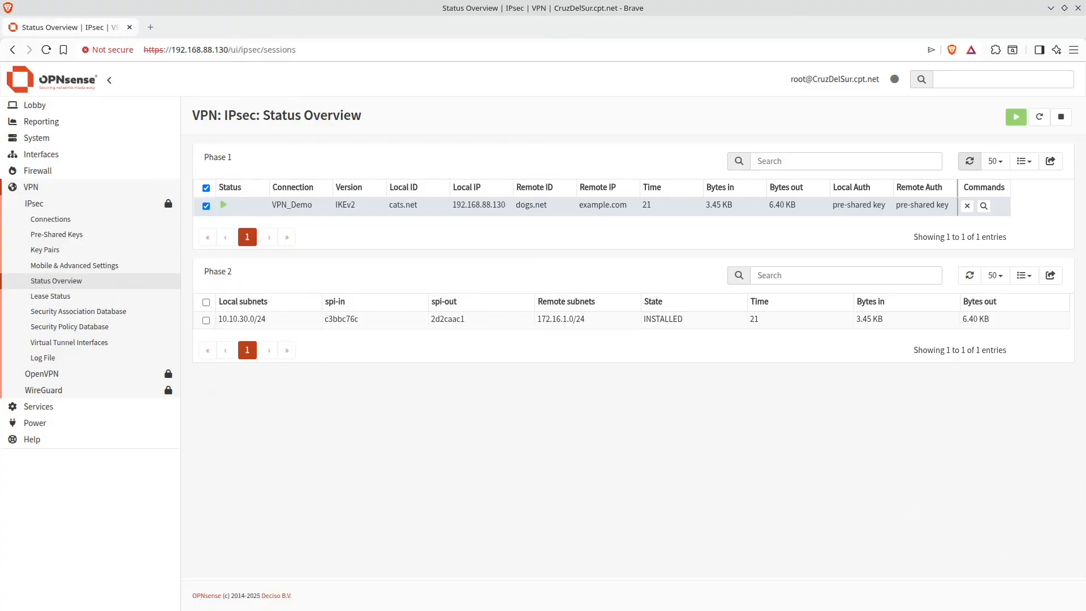
Switch to the FortiGate and open the IPsec Monitor dashboard
key(alt+Tab)
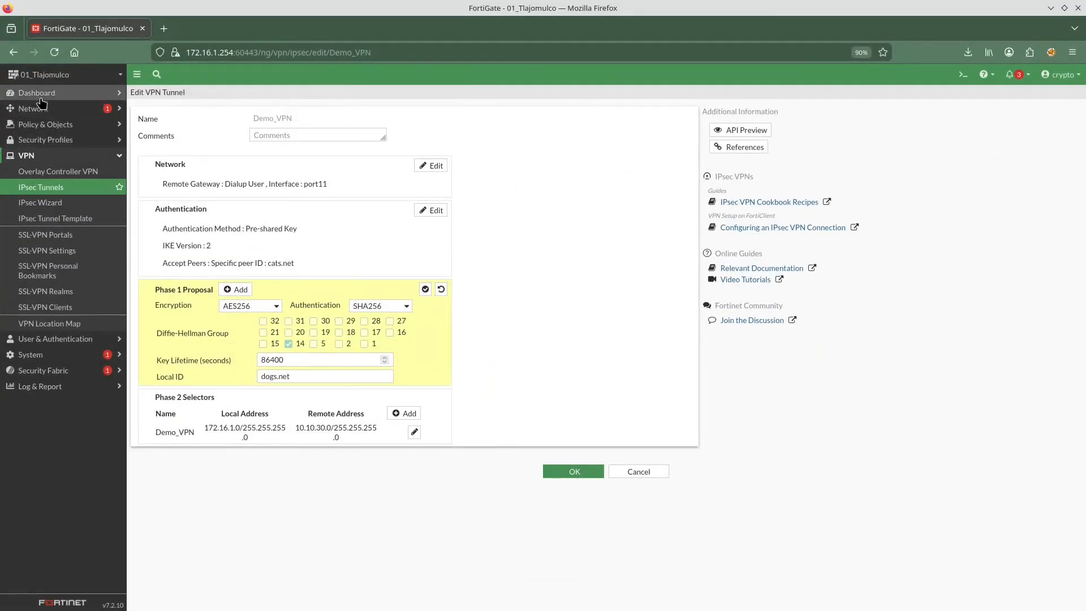
click(40, 97)
click(48, 296)
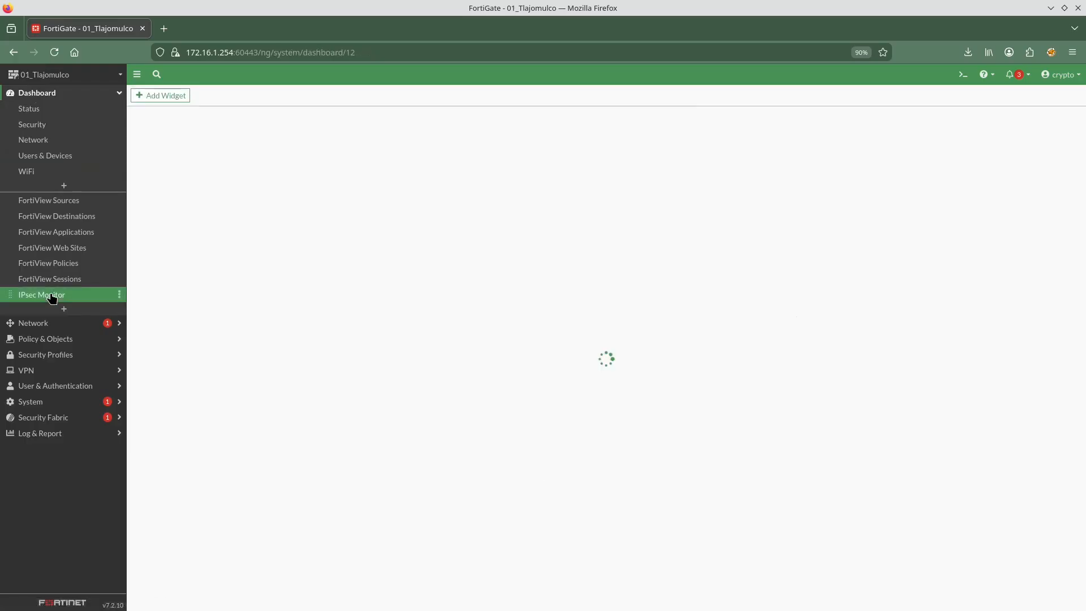